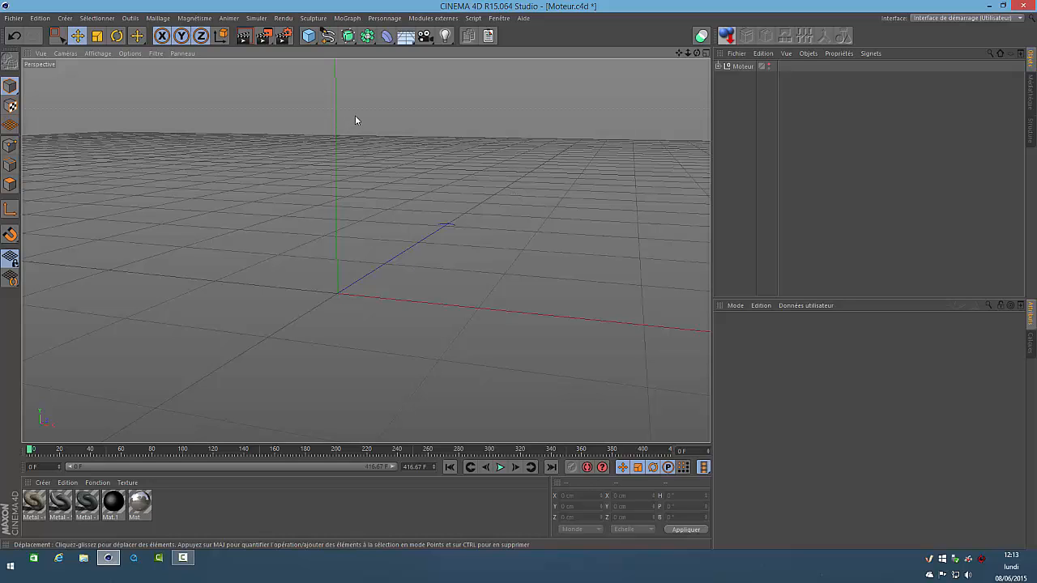
Add a cylinder primitive to the scene and set its orientation to +X
click(309, 36)
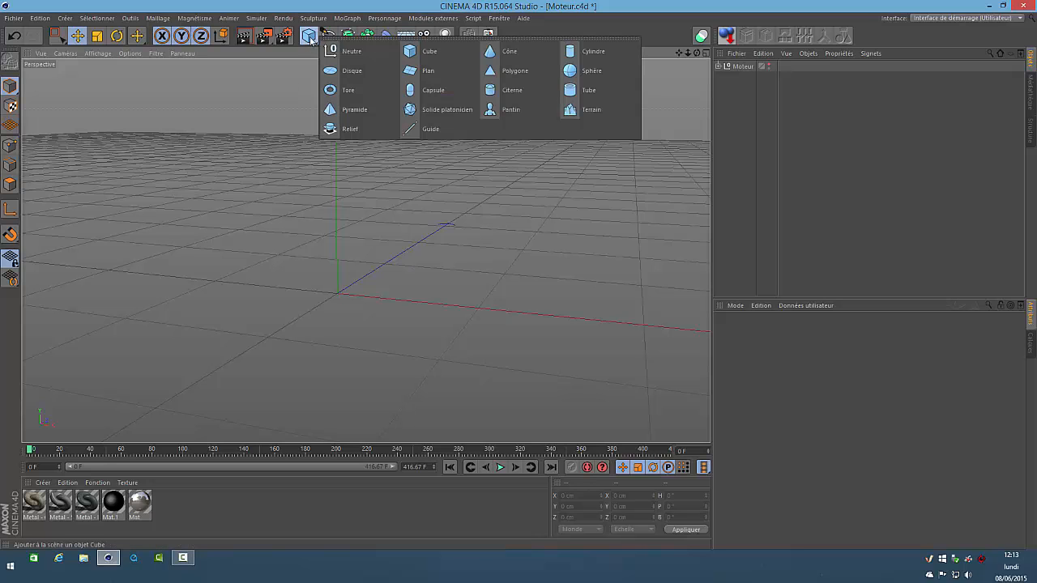
click(597, 53)
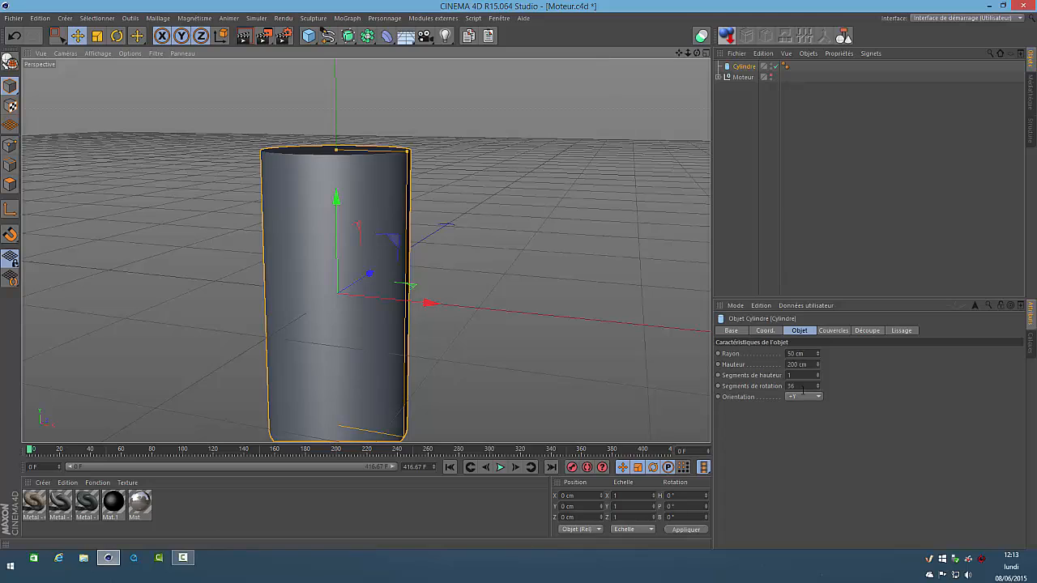
click(818, 397)
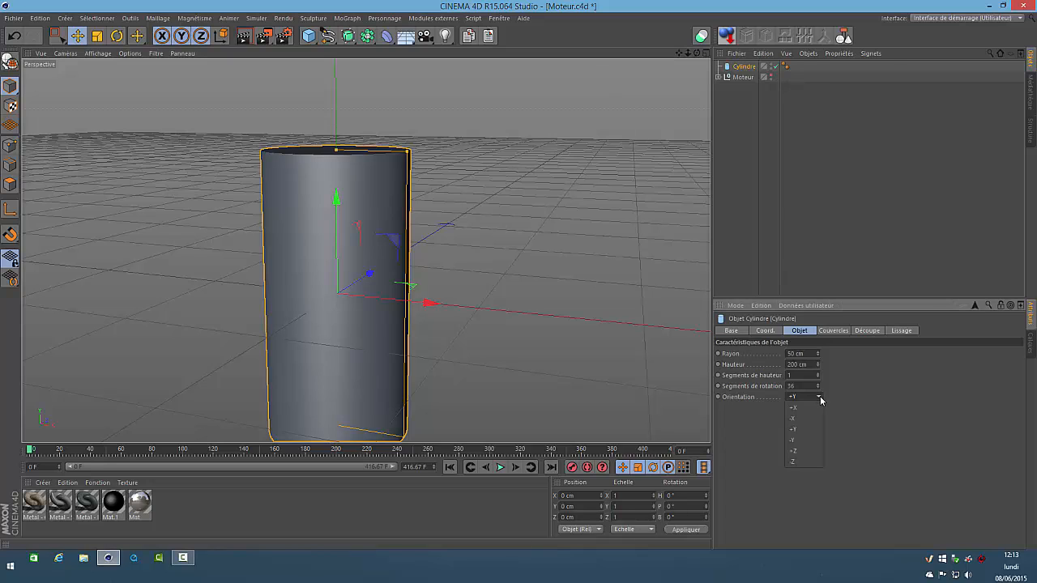
click(814, 408)
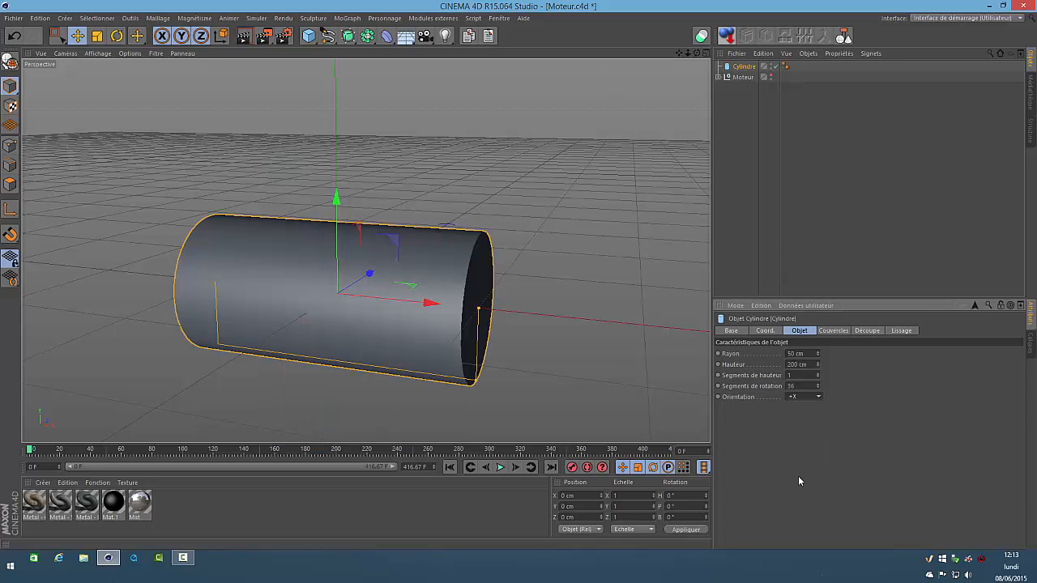
Set the cylinder's radius to 3 cm and its height to 50 cm to form a thin shaft
click(800, 354)
text(3)
key(Return)
click(802, 365)
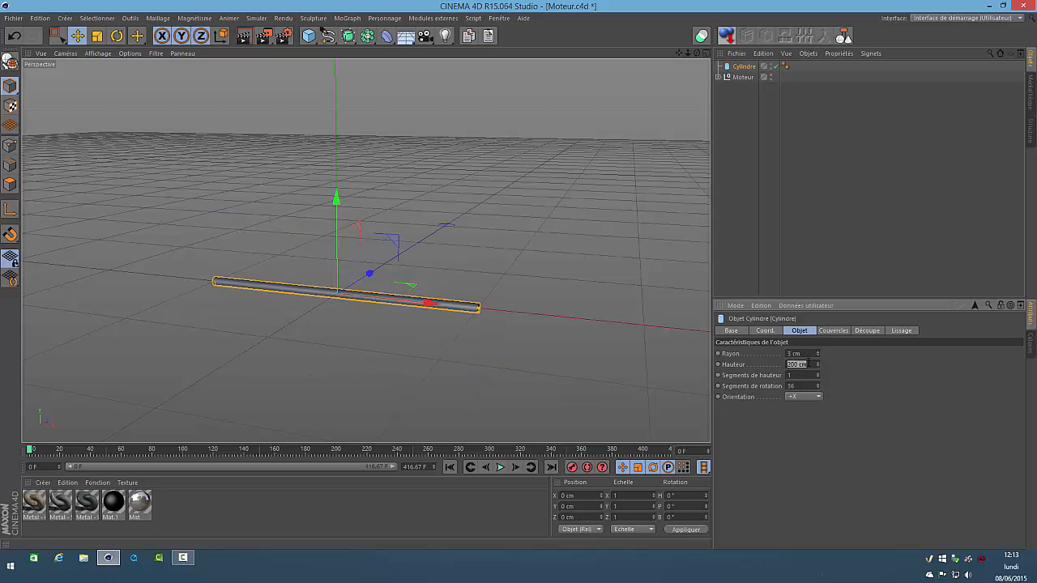
text(50)
key(Return)
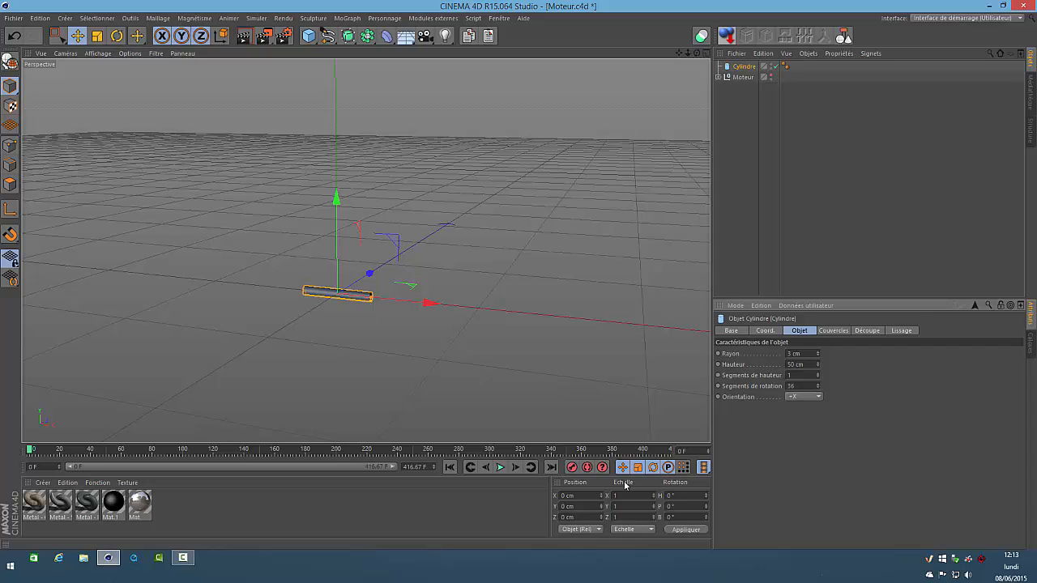
Raise the shaft cylinder to a Y position of 40 cm
click(581, 506)
text(40)
key(Return)
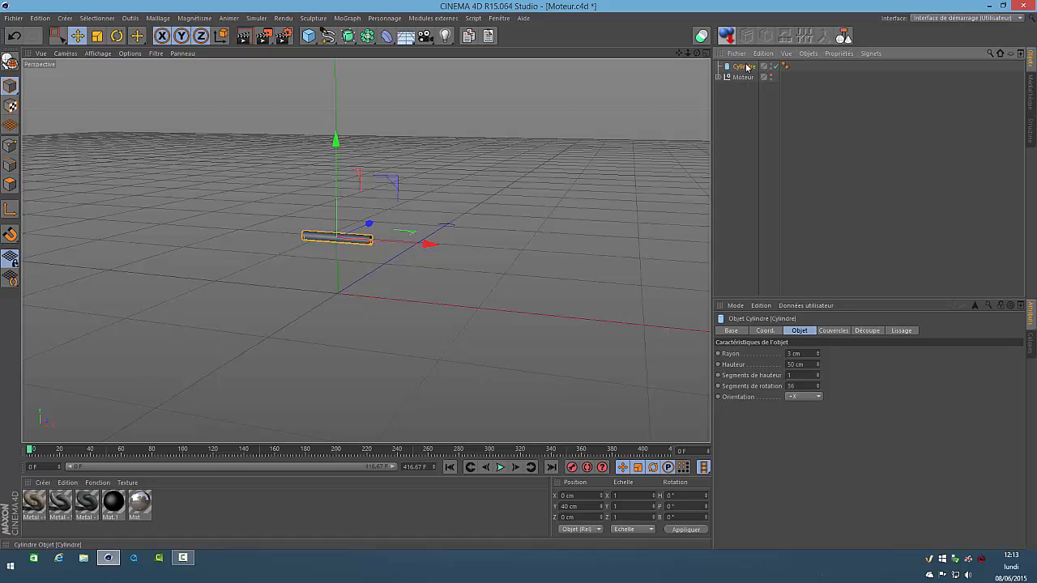
Duplicate the shaft cylinder and place the copy at X position 25 cm
click(487, 36)
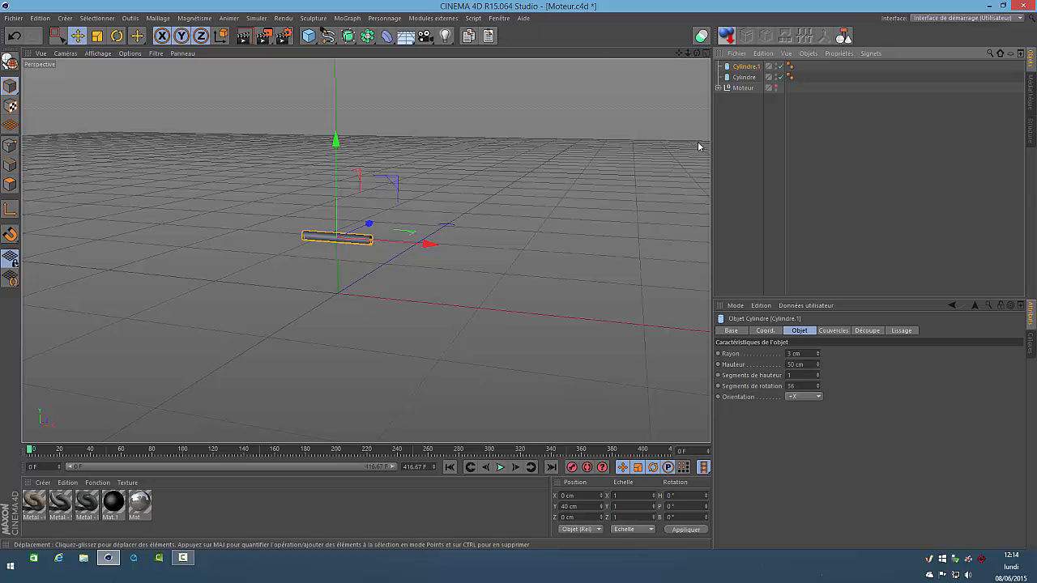
double_click(577, 495)
text(25)
key(Return)
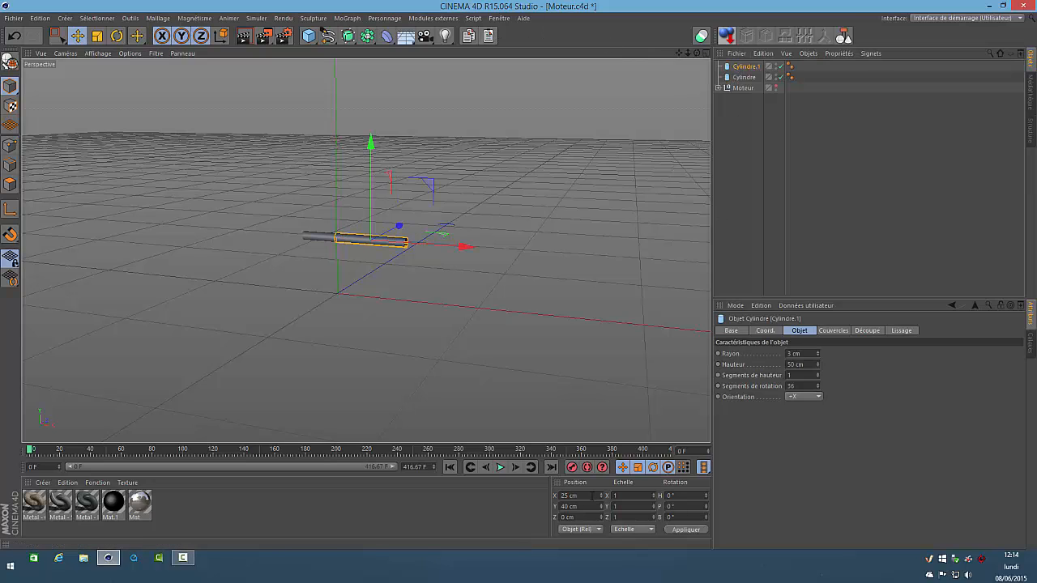
Turn the copied cylinder into a disc with a radius of 25 cm and a height of 10 cm
double_click(802, 353)
text(25)
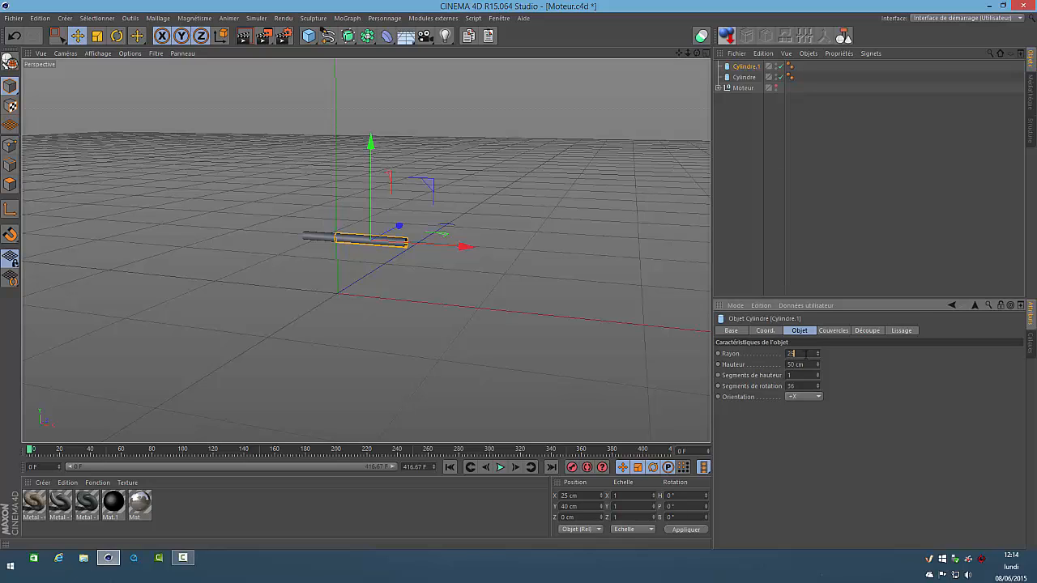
key(Return)
double_click(811, 366)
text(10)
key(Return)
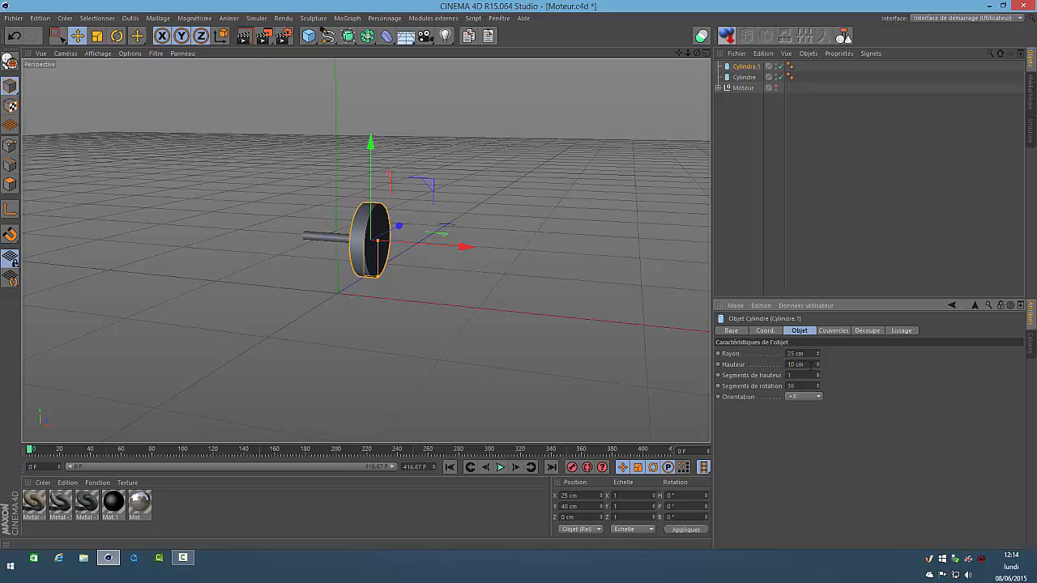
Enable the bevel on the disc's caps with a radius of 2 cm, then deselect the disc
click(833, 331)
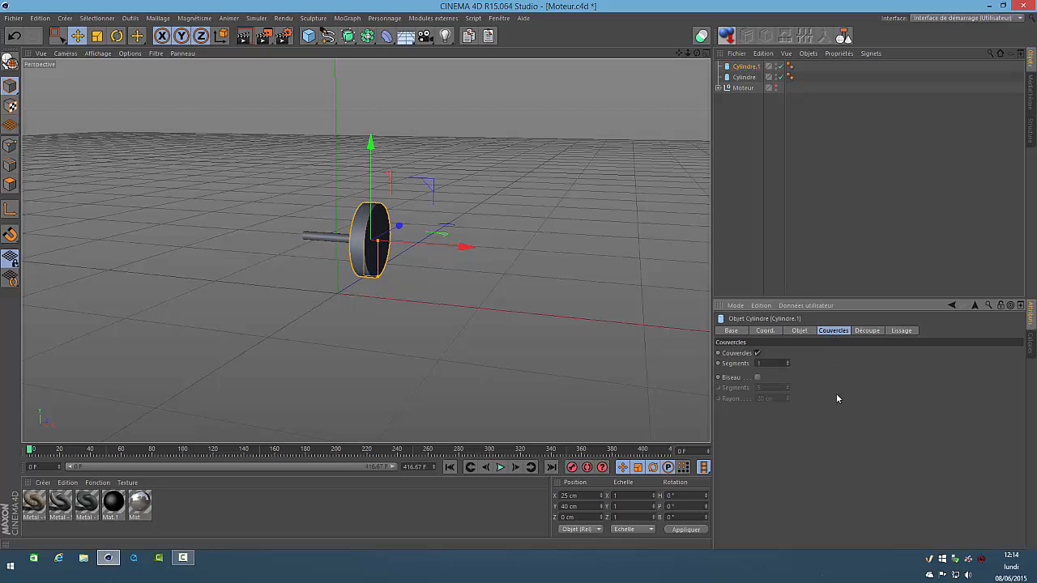
click(758, 377)
double_click(766, 398)
text(2)
key(Return)
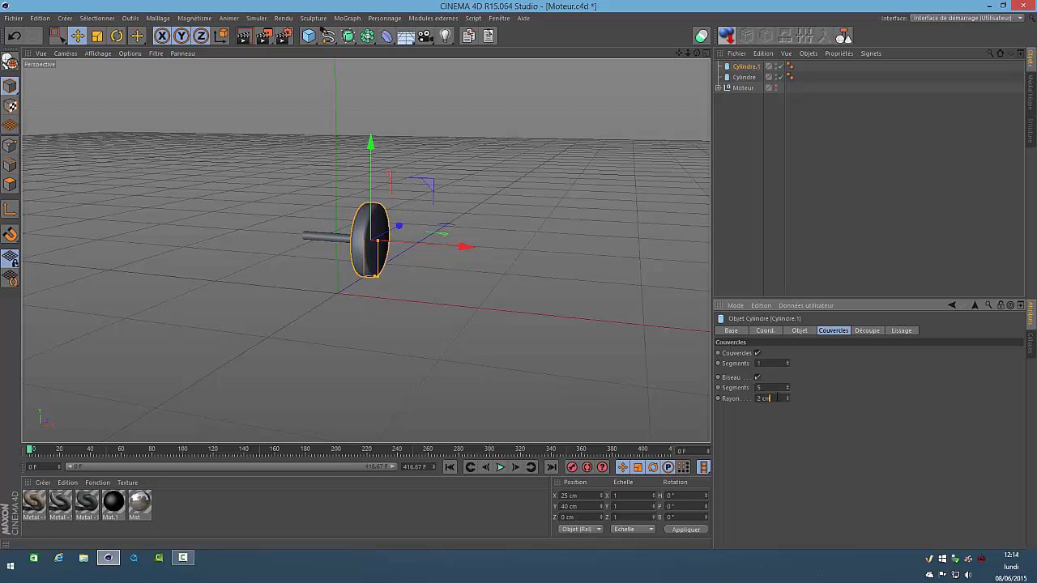
click(737, 244)
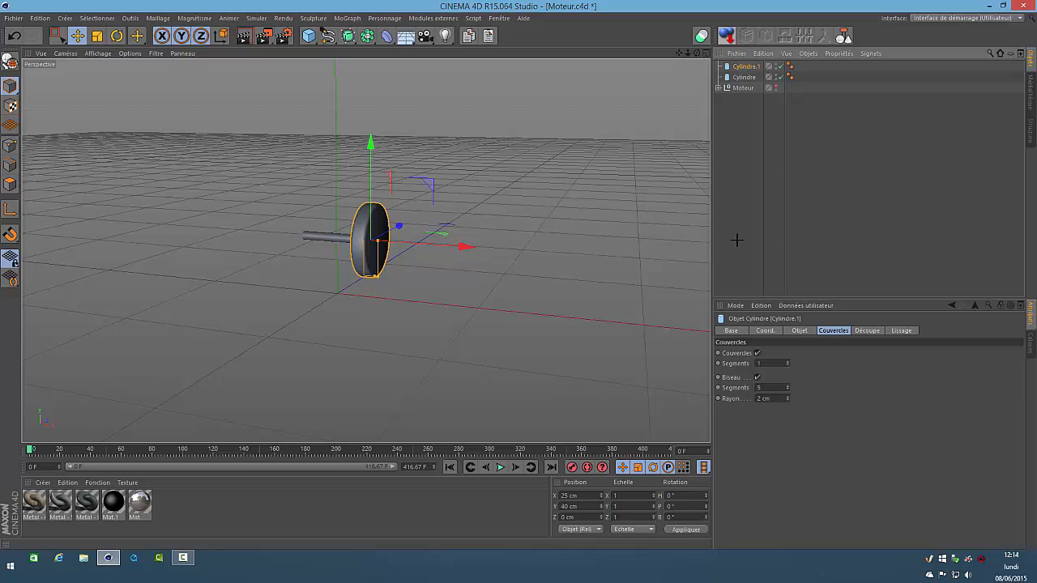
Duplicate the bevelled disc and place the copy at X position 50 cm
click(743, 66)
click(471, 39)
click(489, 36)
drag(484, 251, 506, 252)
click(587, 496)
text(50)
key(Return)
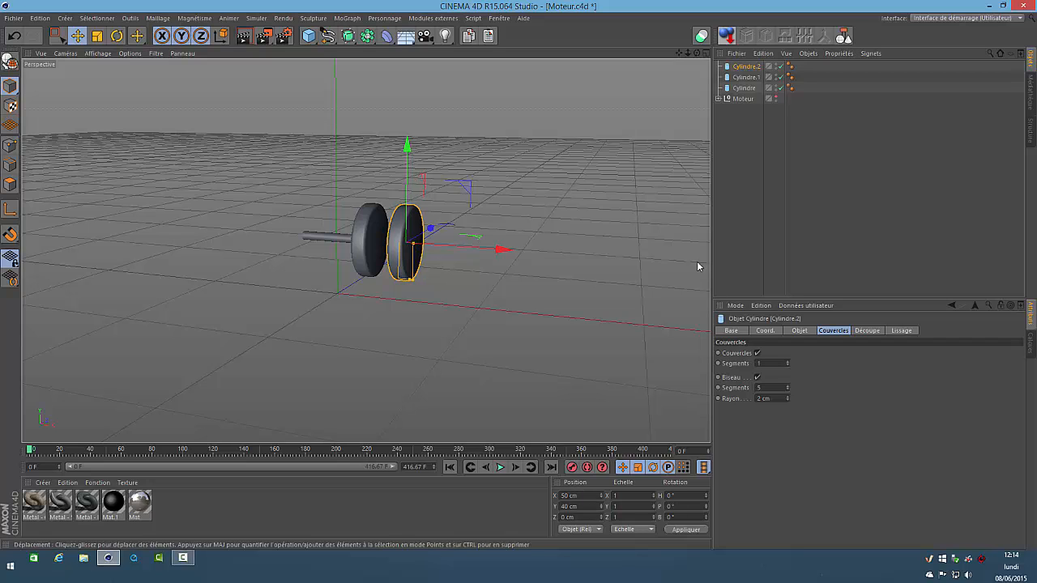
click(738, 117)
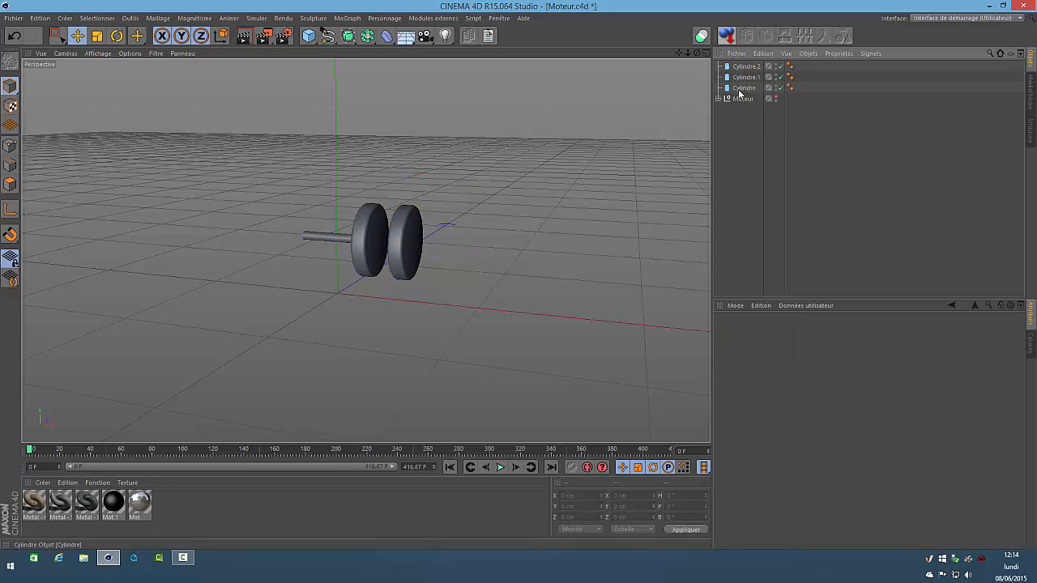
Duplicate the shaft cylinder and move the copy along X to about 38.9 cm, between the two discs
click(740, 89)
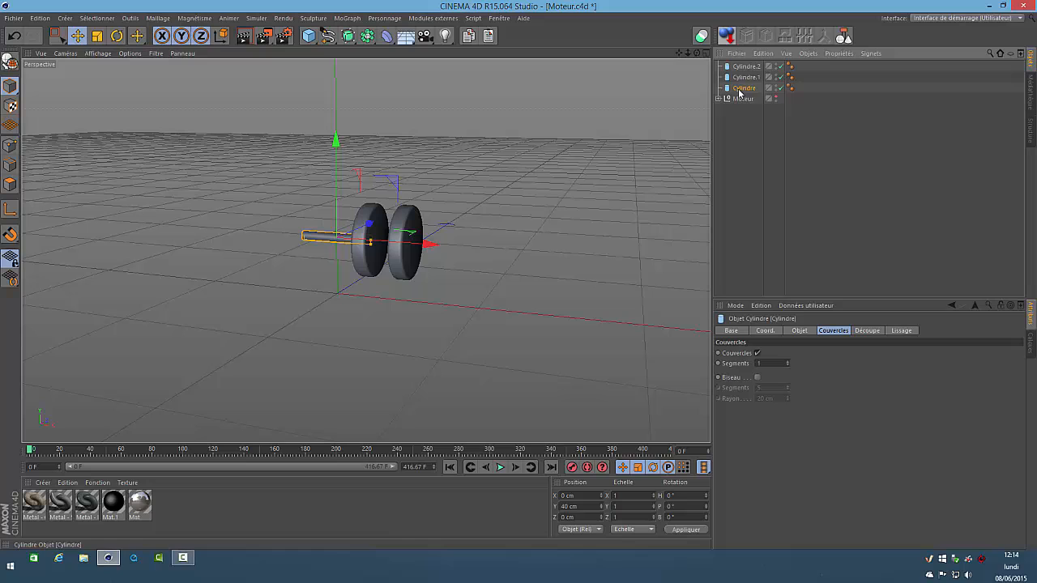
click(489, 36)
drag(435, 246, 481, 268)
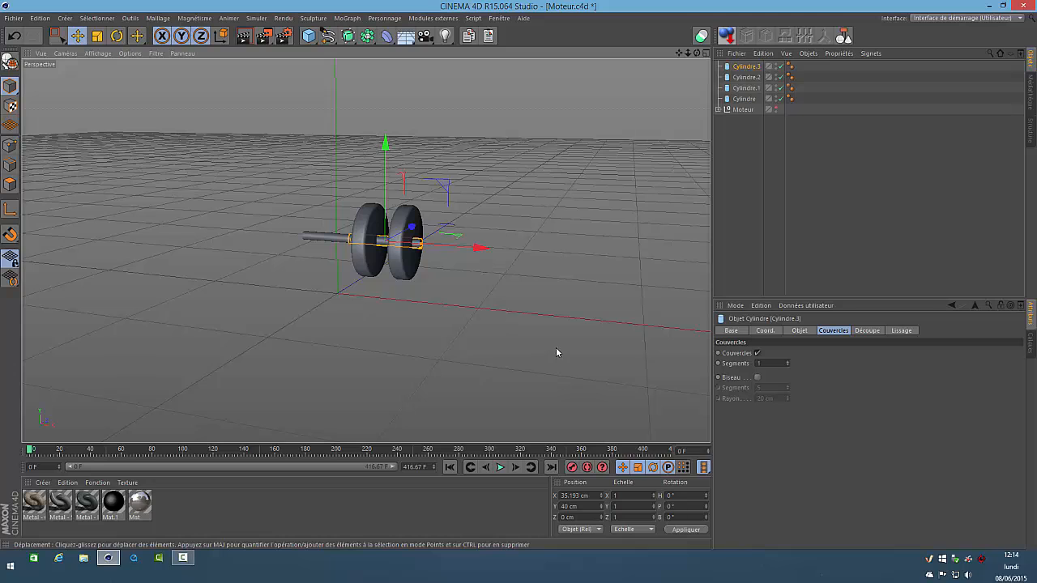
key(F4)
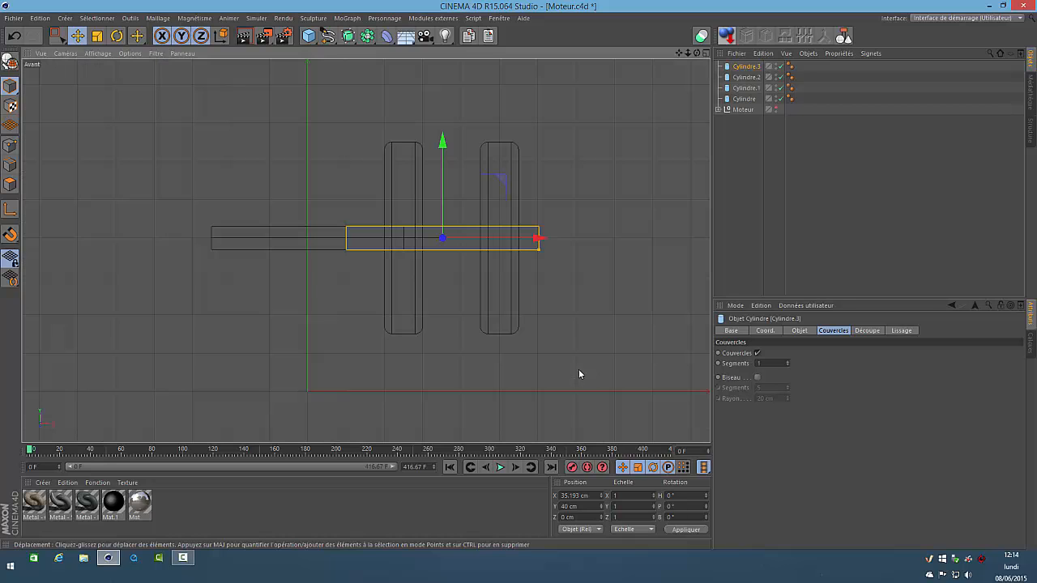
drag(538, 239, 549, 249)
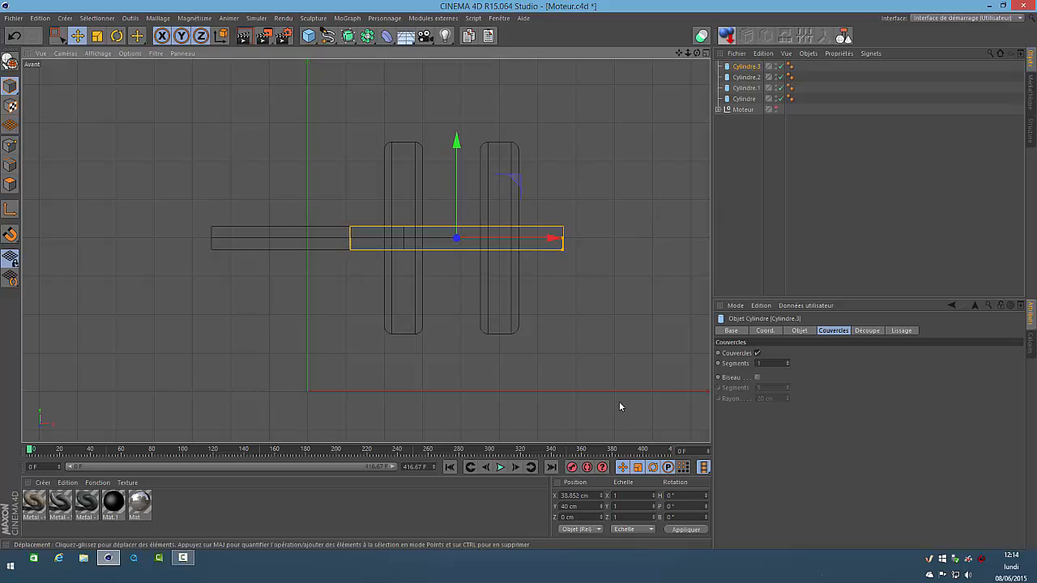
Shorten the copied rod between the discs to a height of about 25.3 cm
click(801, 332)
click(812, 366)
scroll(811, 368, down, 3)
scroll(811, 364, down, 20)
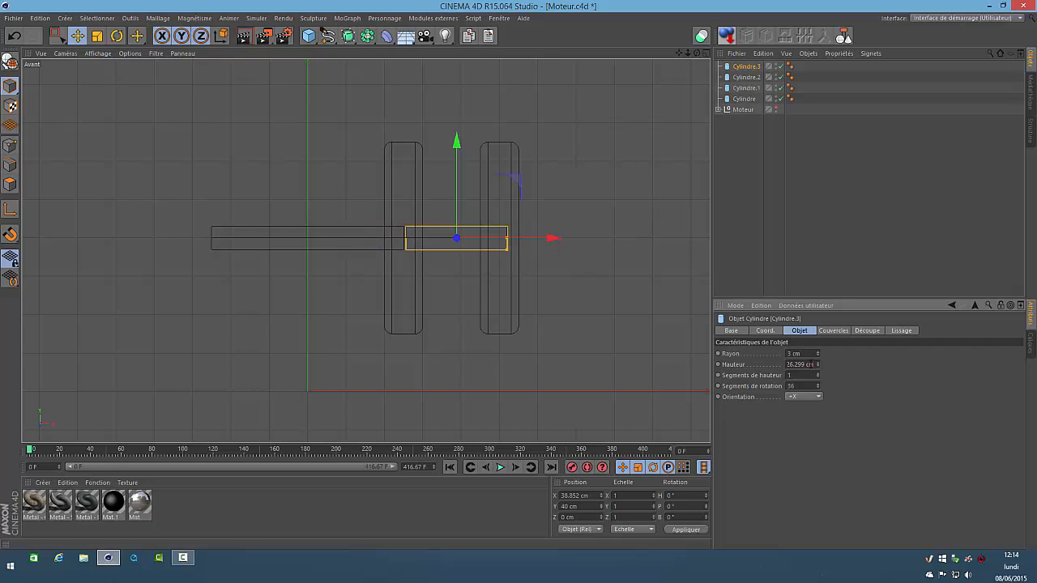
scroll(814, 365, down, 1)
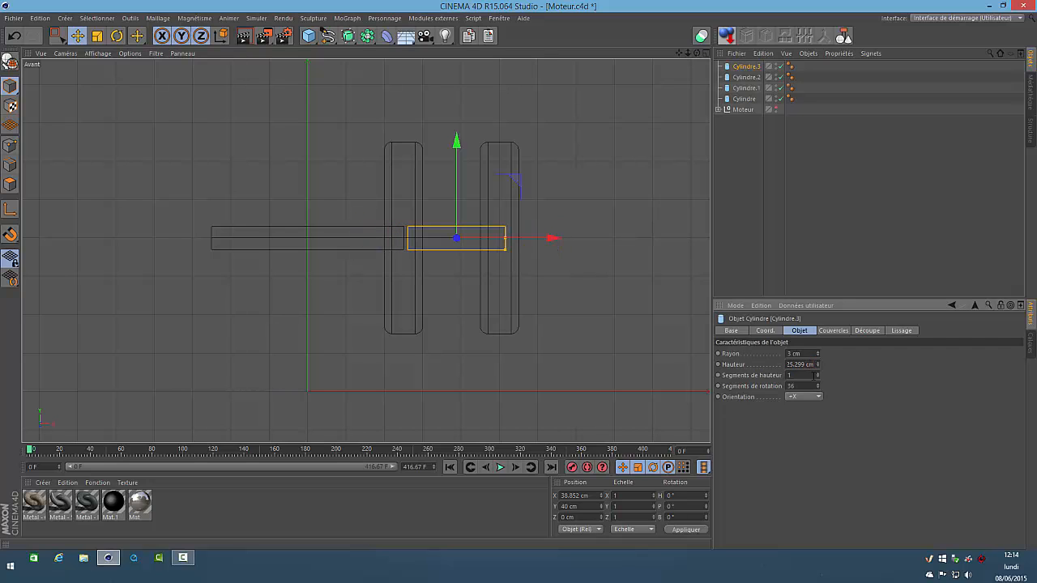
click(747, 144)
key(F1)
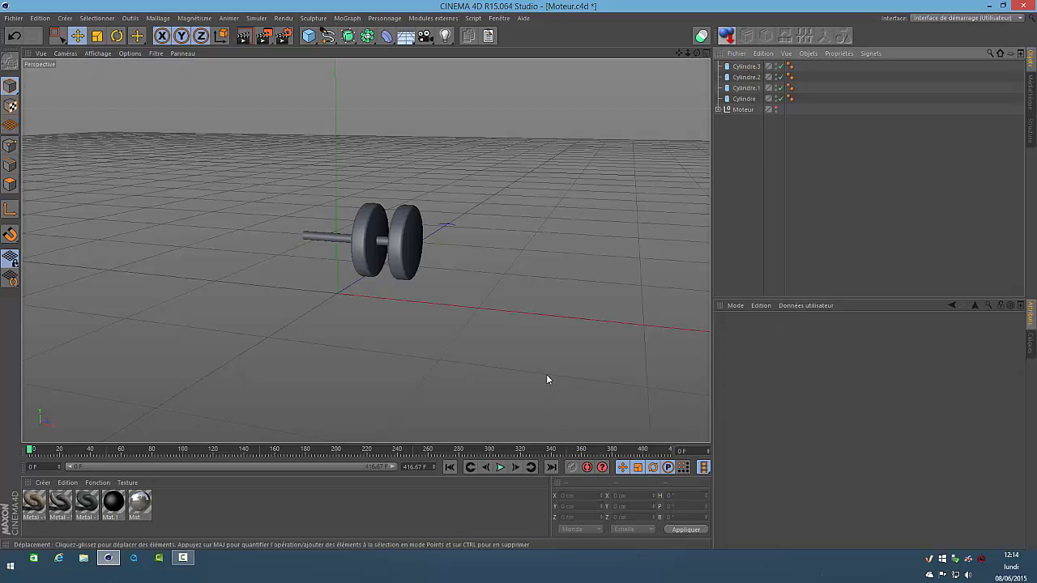
Lower the short connecting rod to a Y position of 20 cm, near the lower edge of the discs
key(F3)
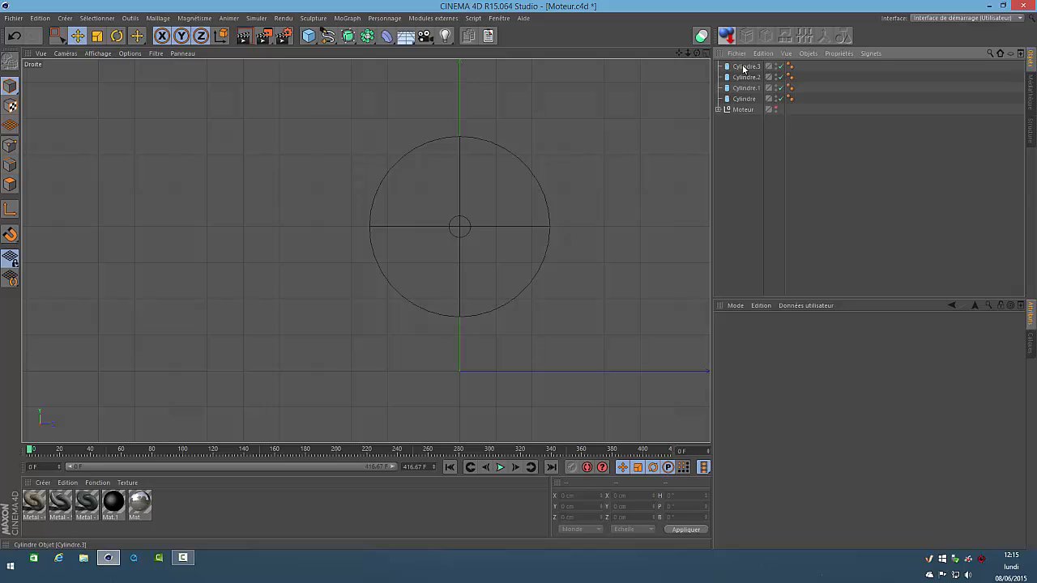
click(481, 196)
drag(458, 129, 459, 202)
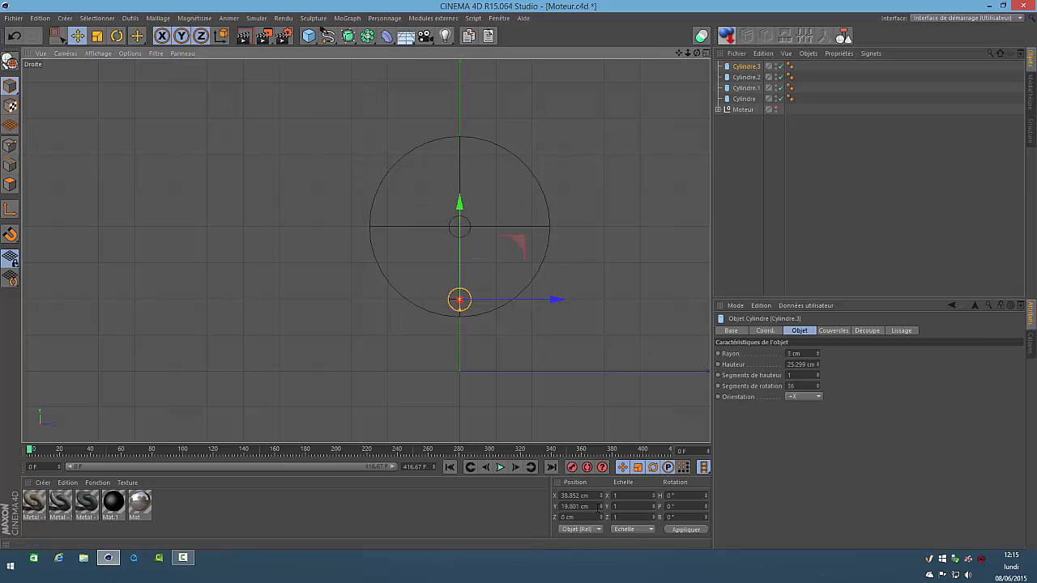
double_click(595, 506)
text(20)
key(Return)
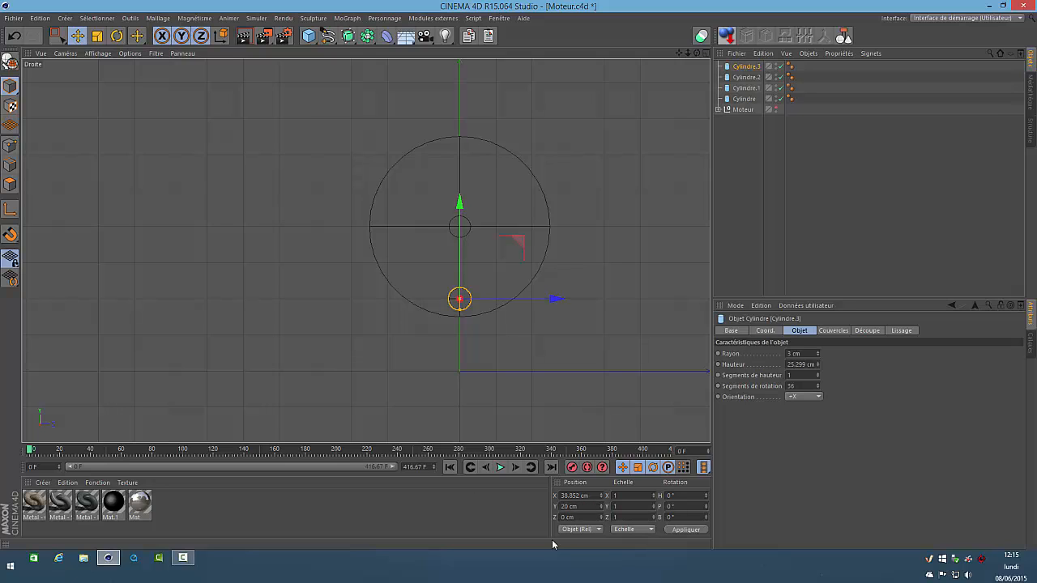
click(750, 148)
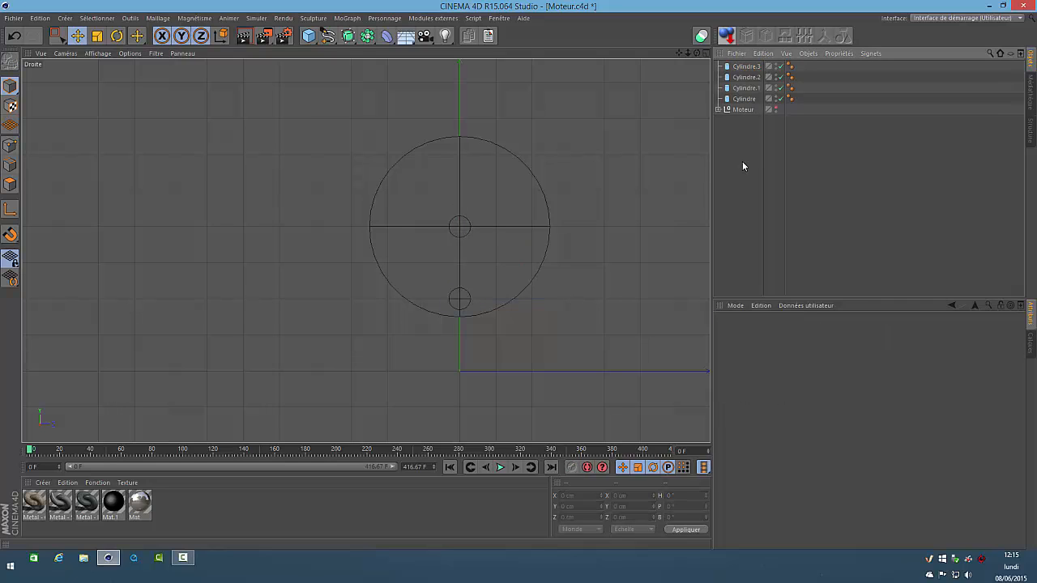
key(F1)
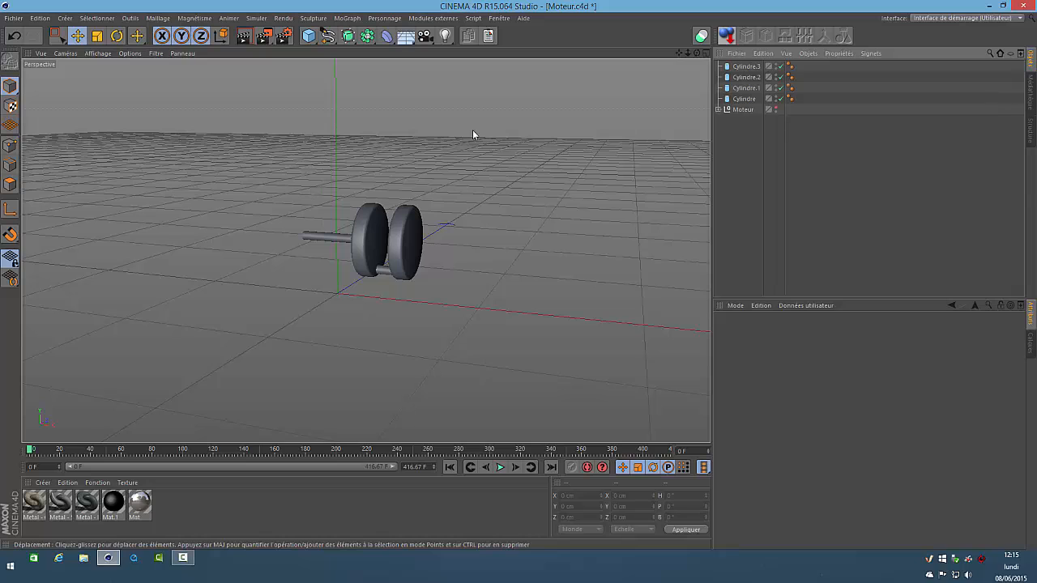
Convert all four cylinders to editable polygon objects and move the shaft, Cylindre, first in the object hierarchy
drag(807, 104, 761, 74)
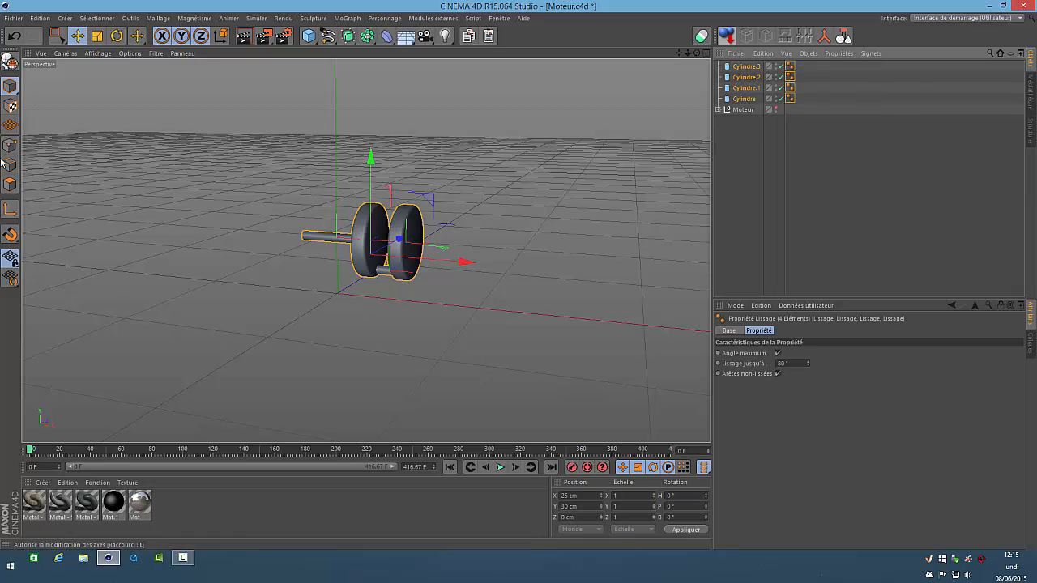
click(12, 57)
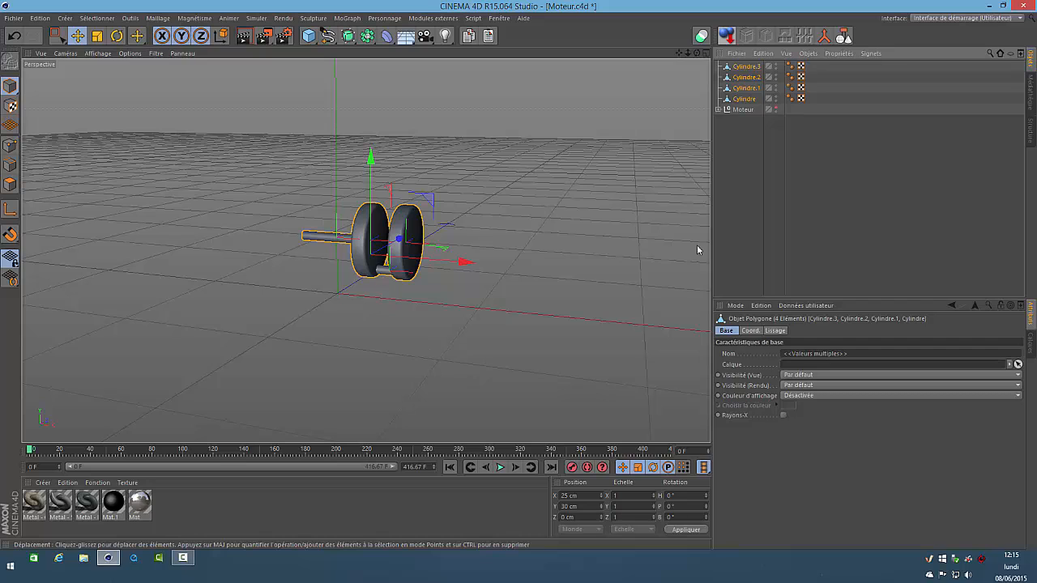
click(742, 99)
drag(742, 103, 741, 63)
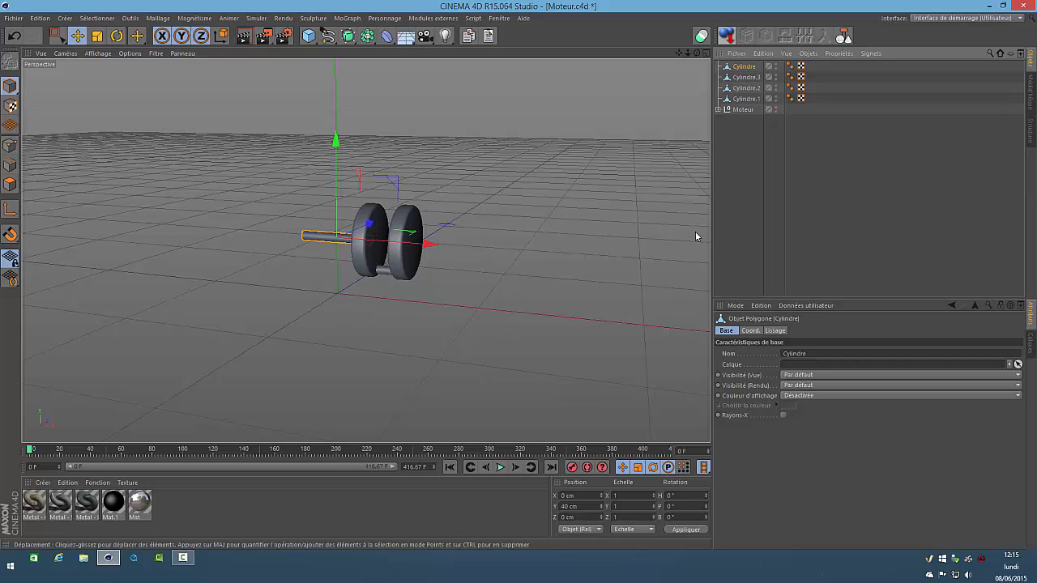
Connect the four cylinder objects into a single polygon object and delete the originals
drag(818, 98, 794, 77)
click(824, 36)
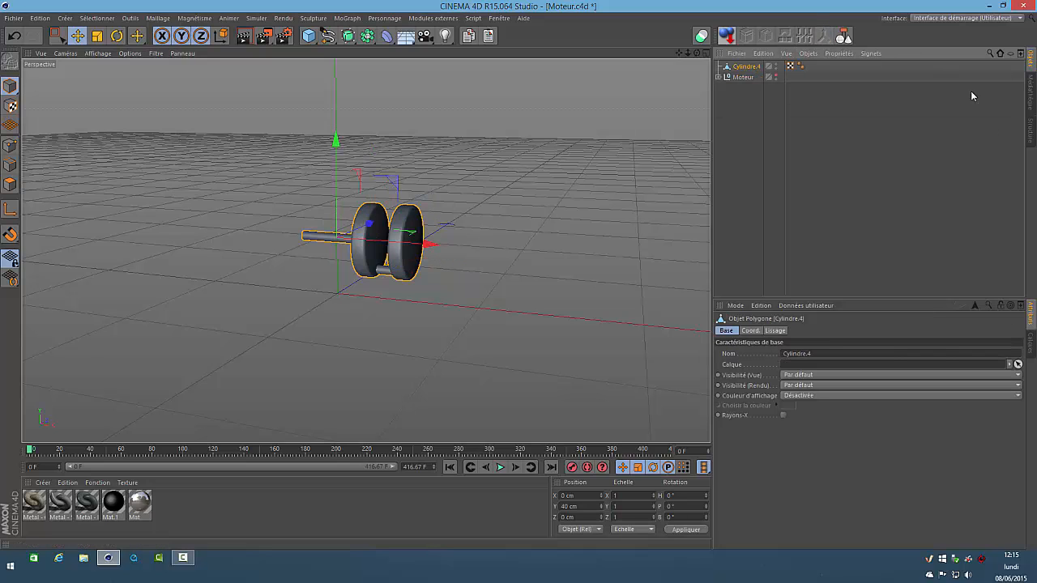
right_click(753, 70)
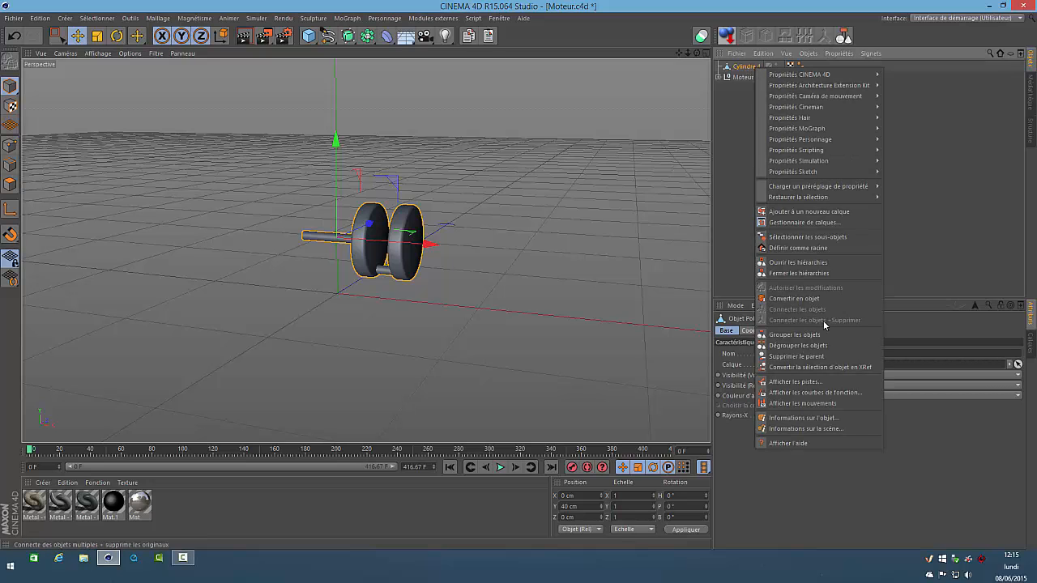
click(753, 127)
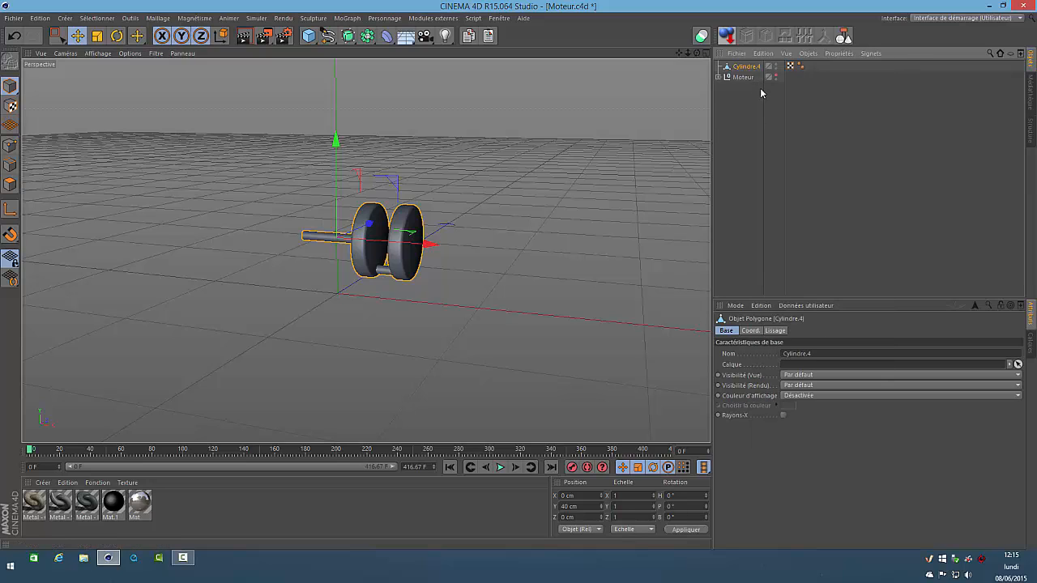
Rename the merged polygon object as Vilebrequin
double_click(747, 65)
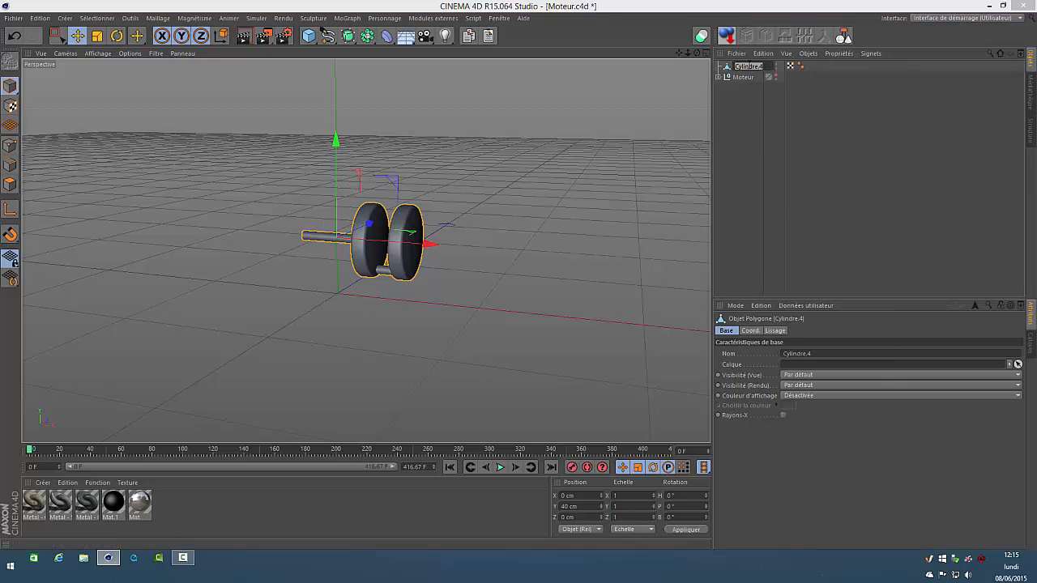
text(Vilebrequin)
key(Return)
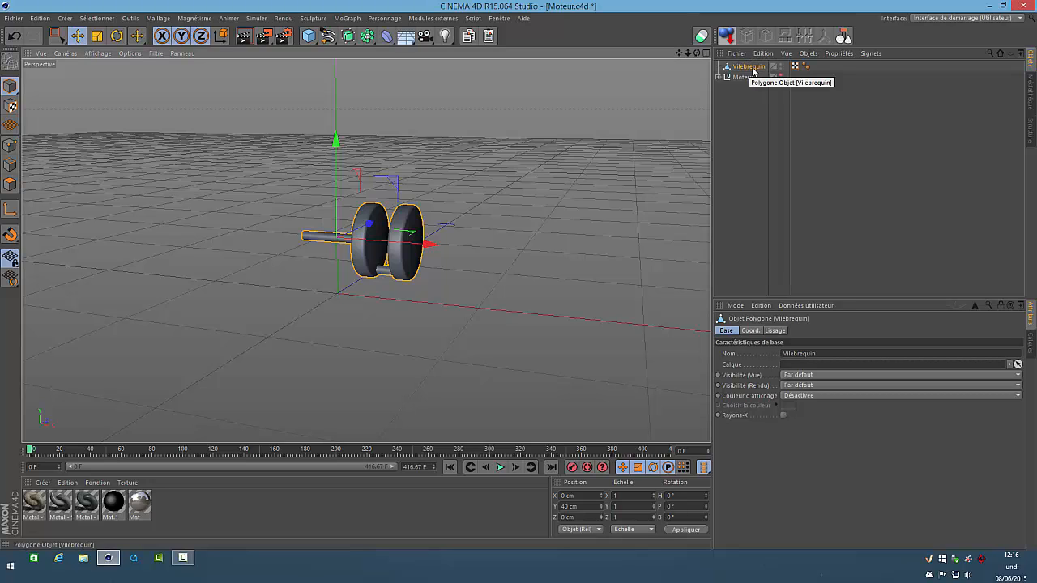
Add a cube and size it to 10 cm in X, 100 cm in Y and 10 cm in Z
click(733, 161)
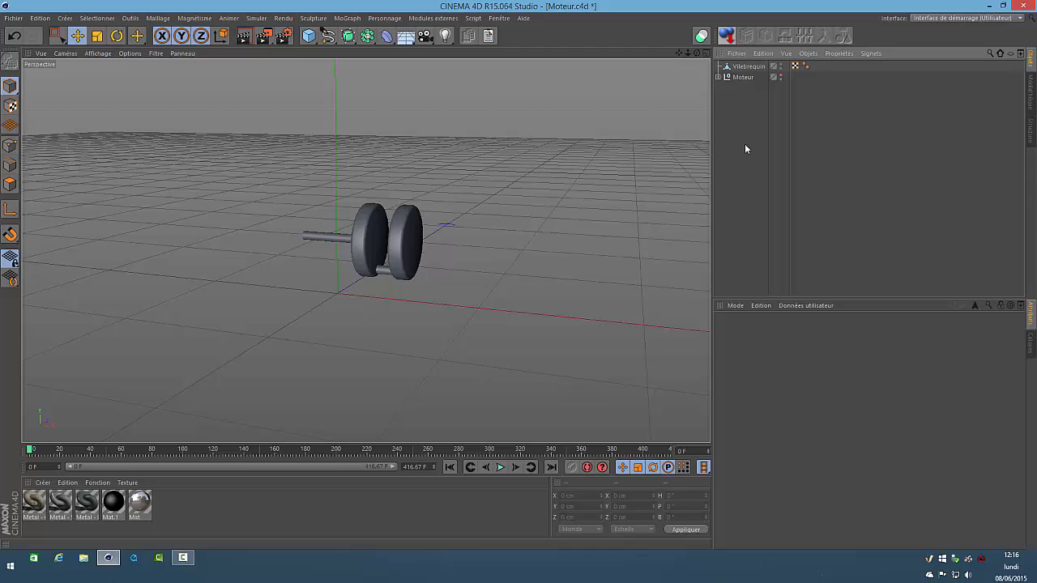
click(308, 40)
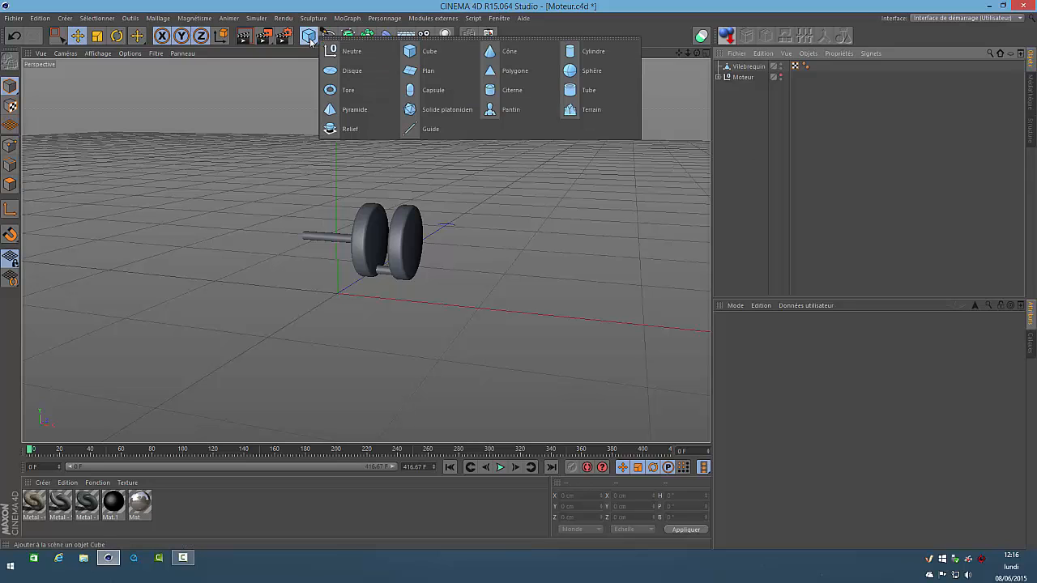
click(427, 52)
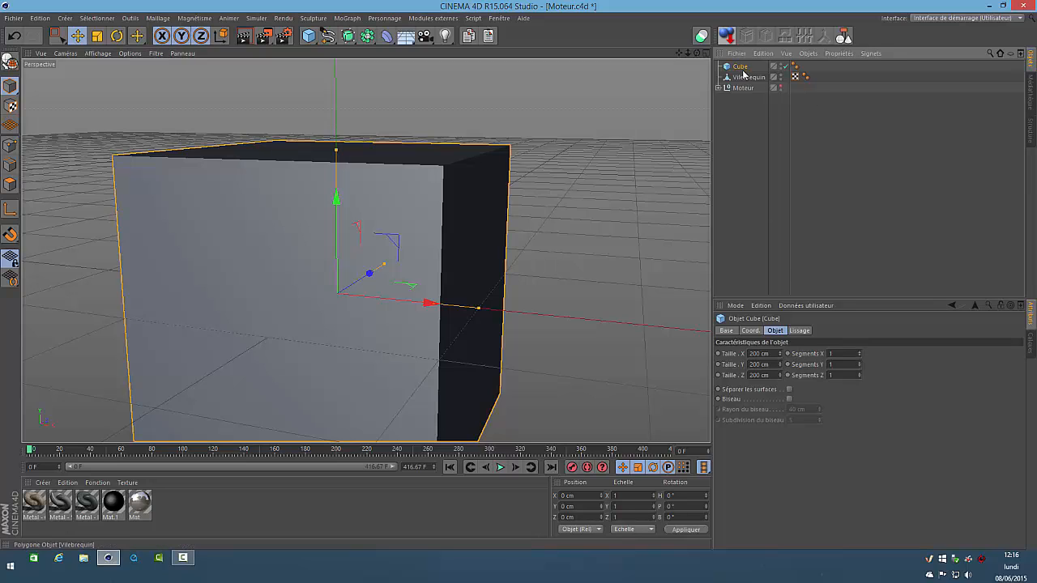
click(763, 353)
text(10)
double_click(774, 364)
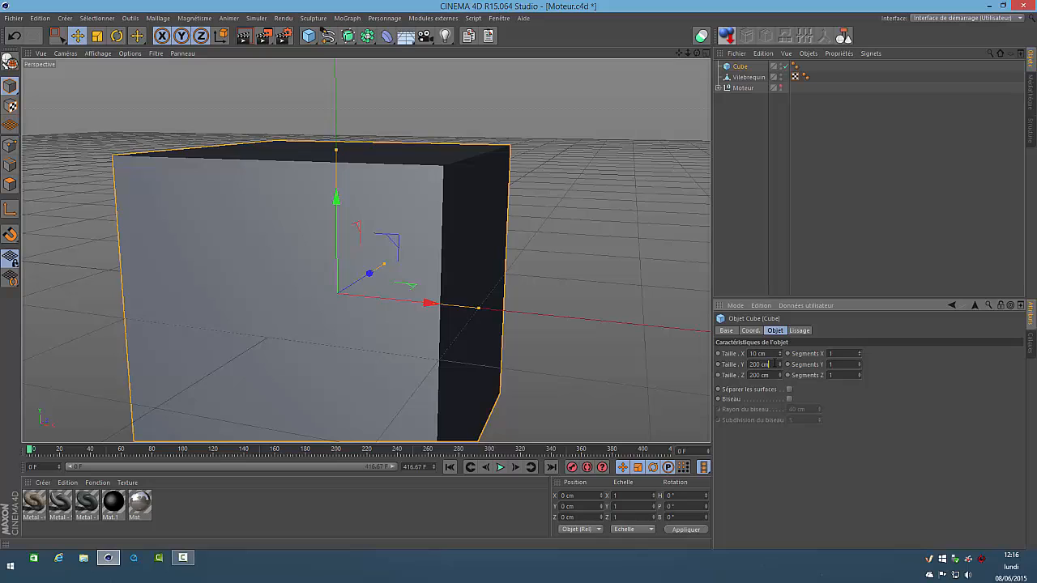
text(100)
key(Return)
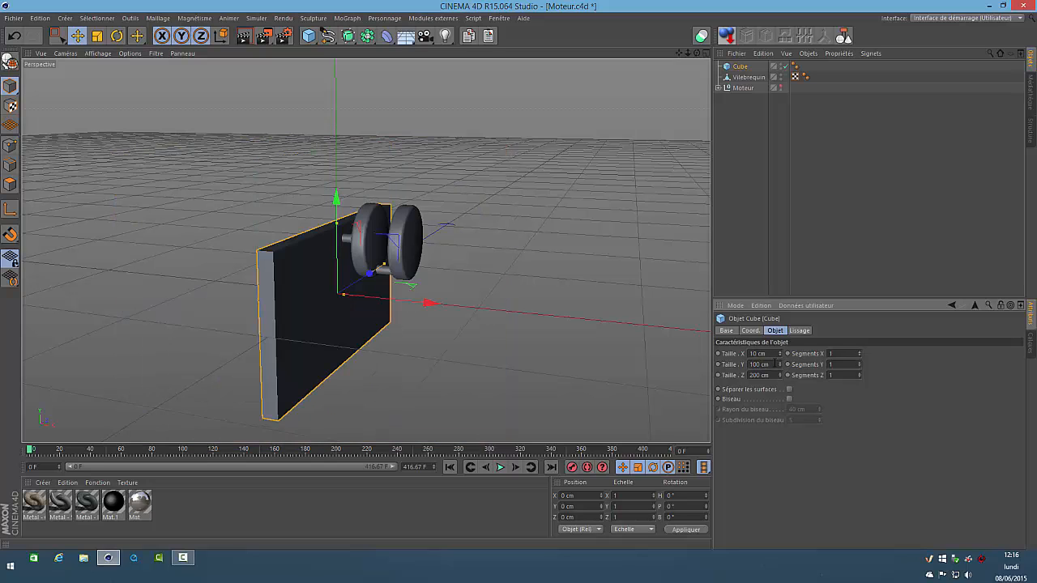
double_click(767, 375)
text(10)
key(Return)
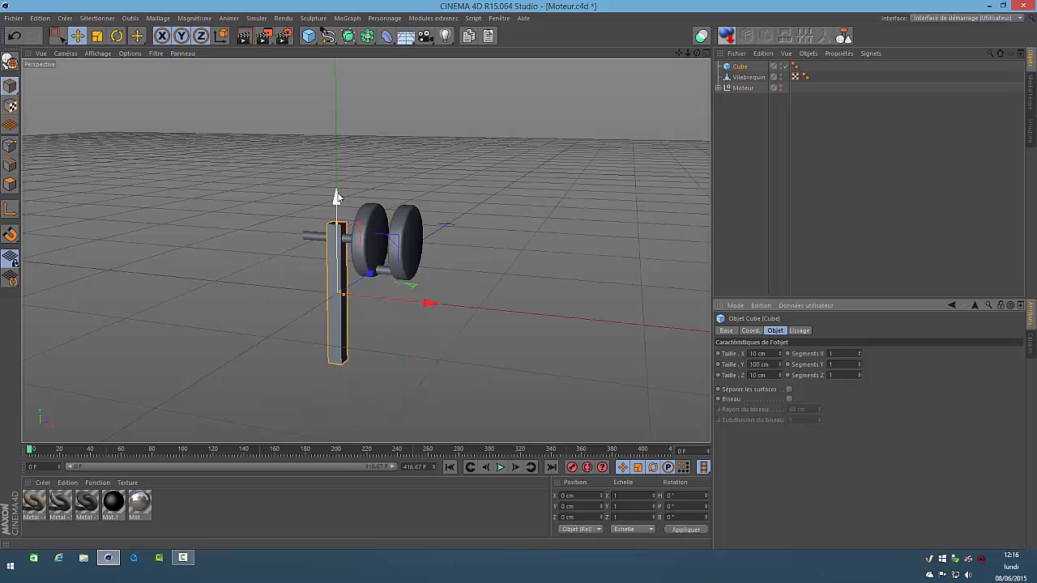
Raise the bar to about 64 cm in Y and centre it between the two discs at an X position of 38 cm
drag(337, 197, 348, 99)
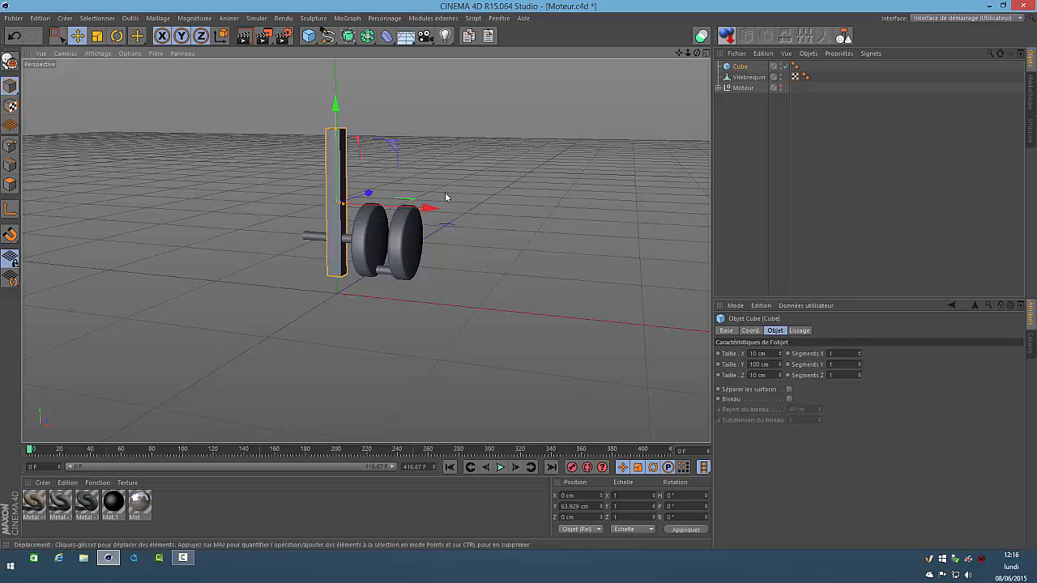
drag(429, 208, 478, 234)
key(F4)
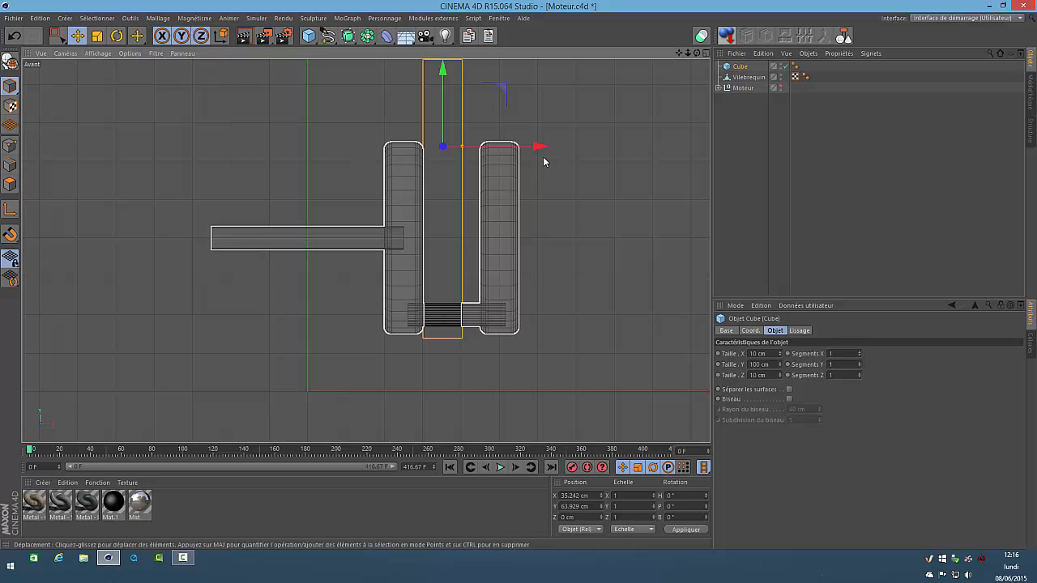
drag(537, 148, 553, 155)
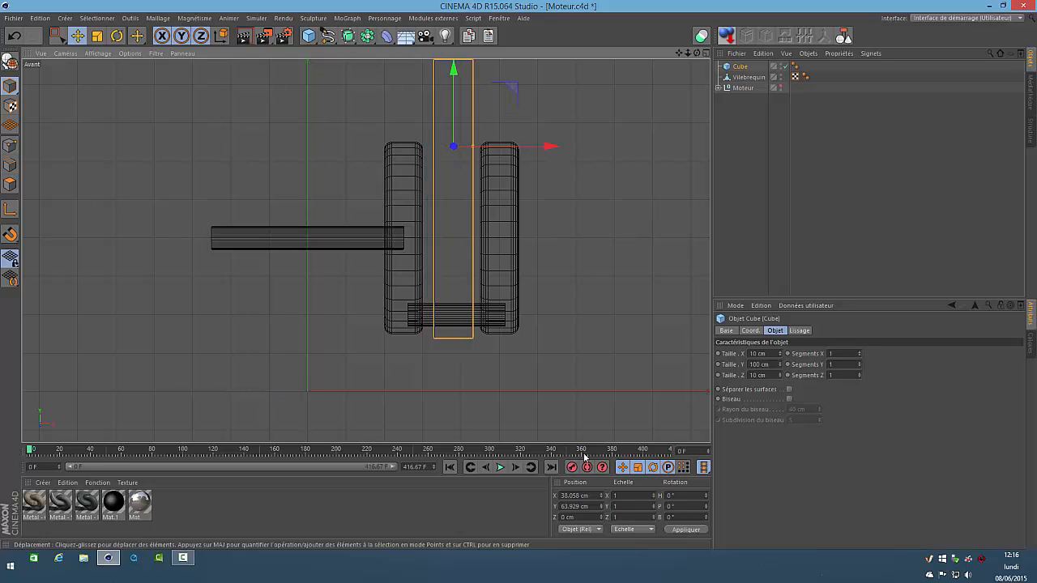
double_click(590, 496)
text(38)
key(Return)
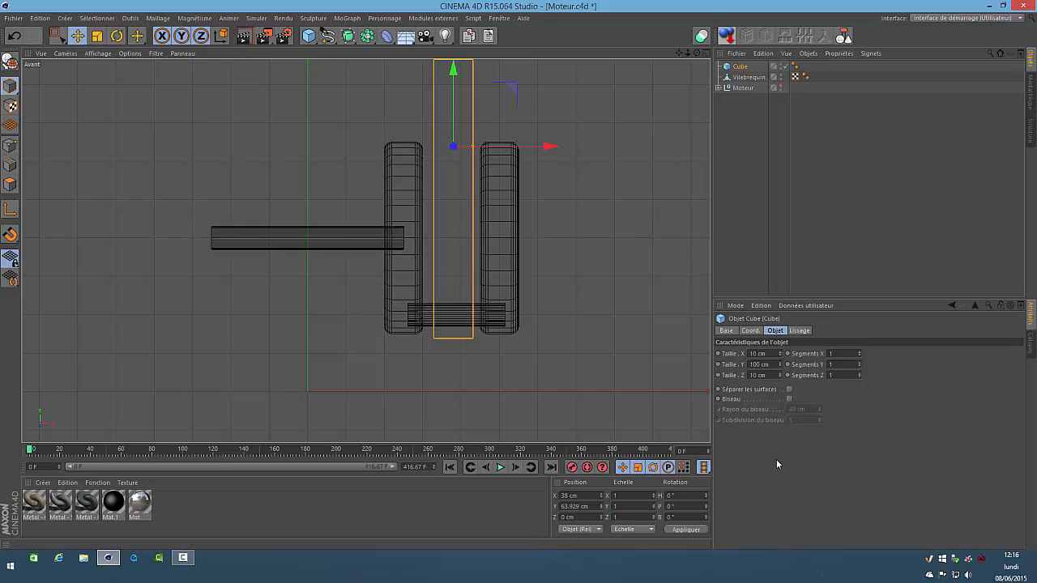
Convert the bar to an editable polygon object and scale its upper end points inward so it tapers toward the top
key(F3)
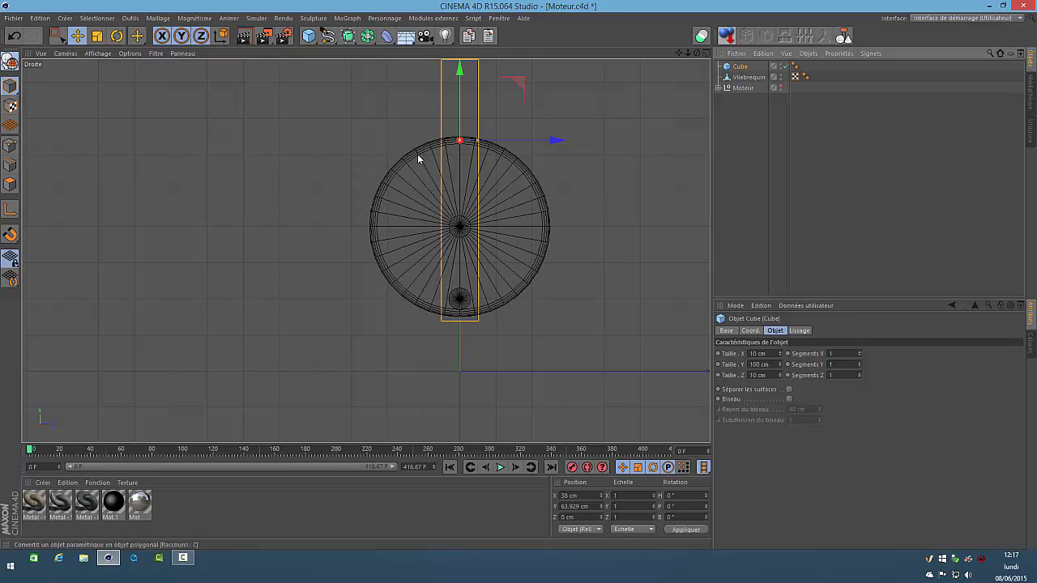
key(c)
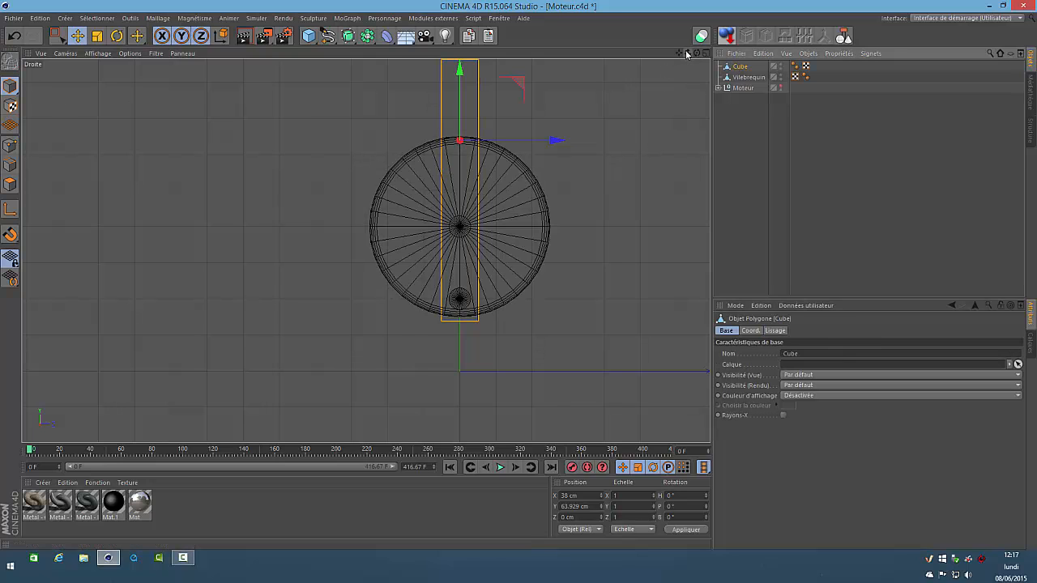
key(F1)
drag(697, 54, 519, 277)
click(9, 145)
drag(57, 36, 102, 51)
drag(372, 113, 384, 128)
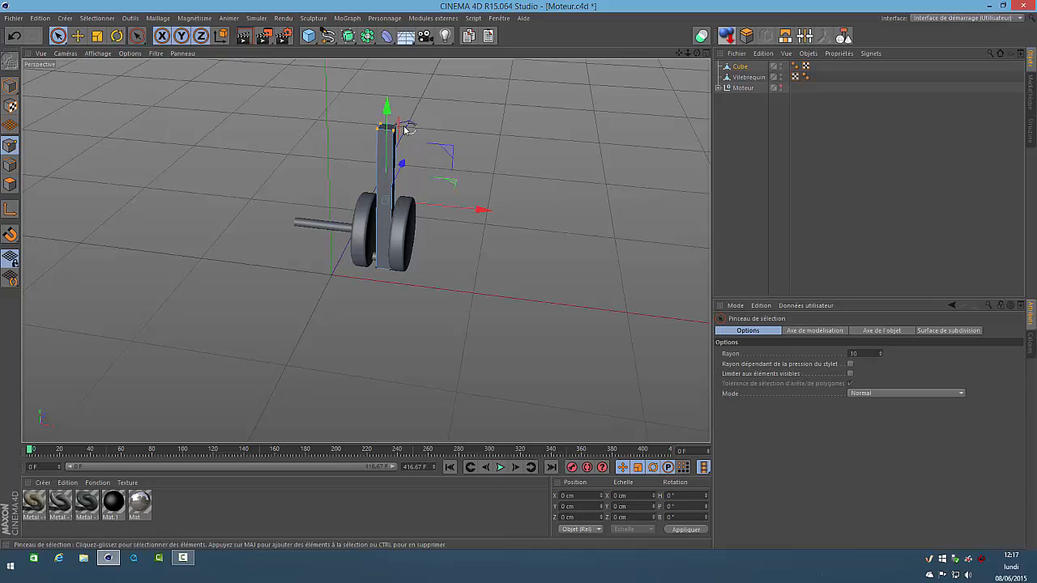
click(97, 36)
drag(459, 111, 254, 187)
click(504, 199)
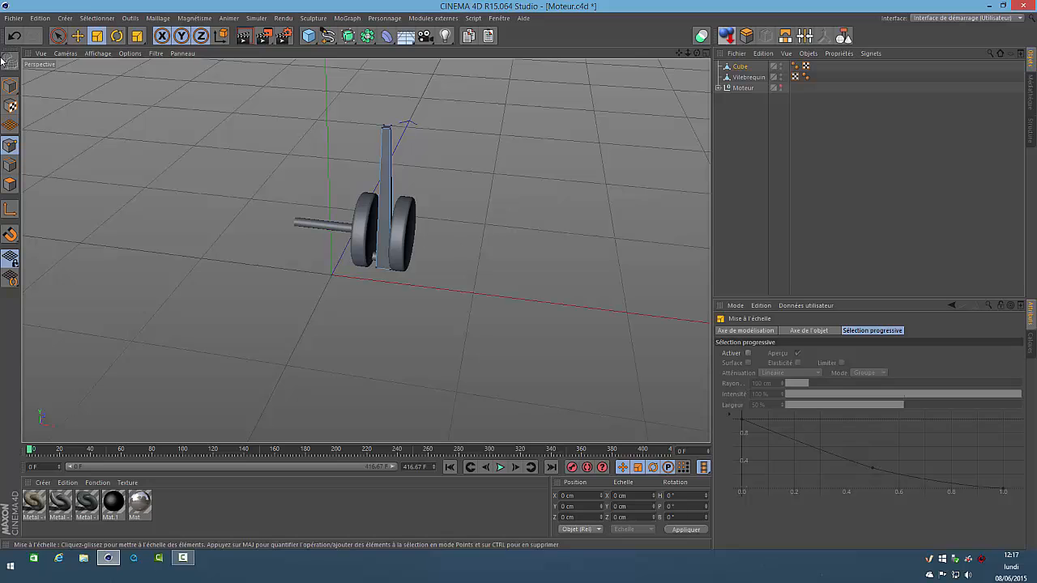
click(8, 86)
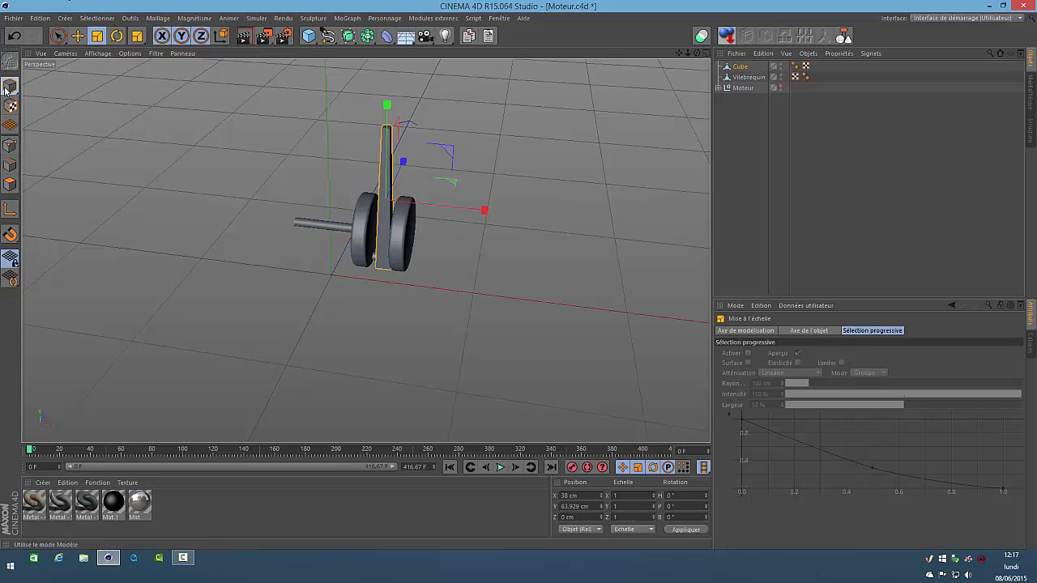
click(77, 35)
click(465, 127)
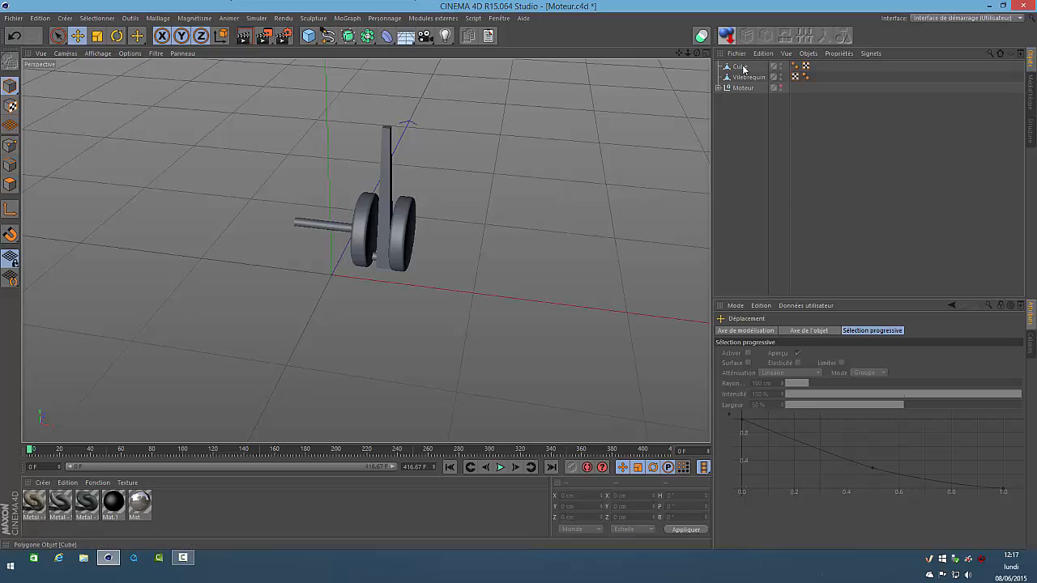
Add a cylinder with a radius of 5 cm and a height of 4 cm
click(309, 36)
click(593, 51)
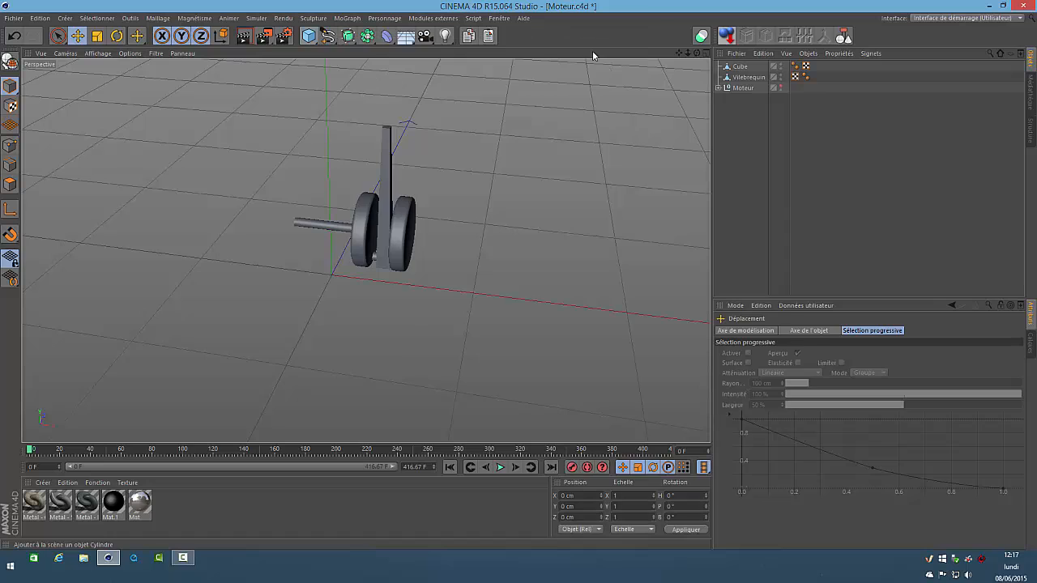
click(802, 353)
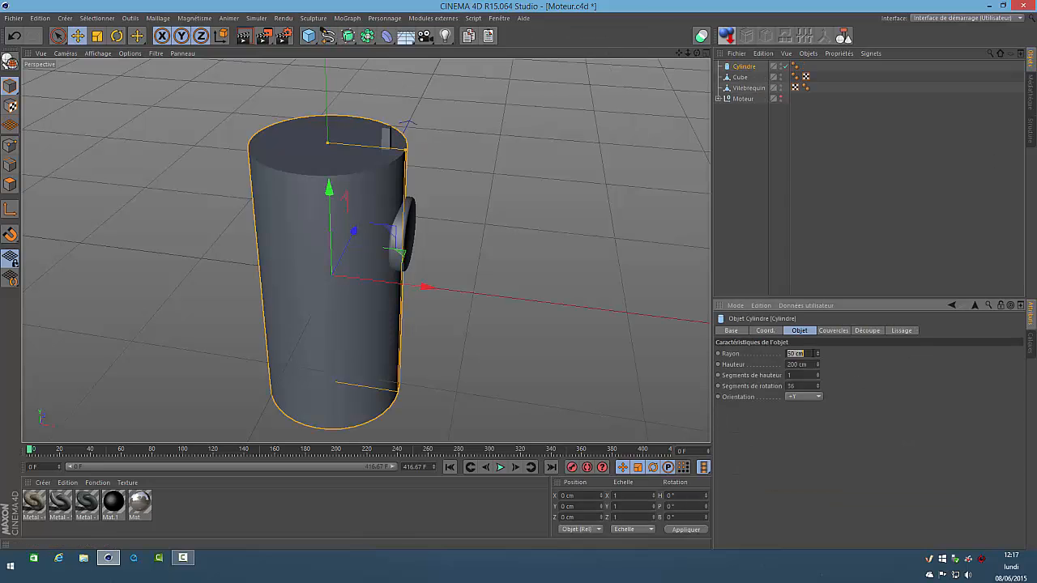
text(5)
key(Tab)
text(4)
key(Return)
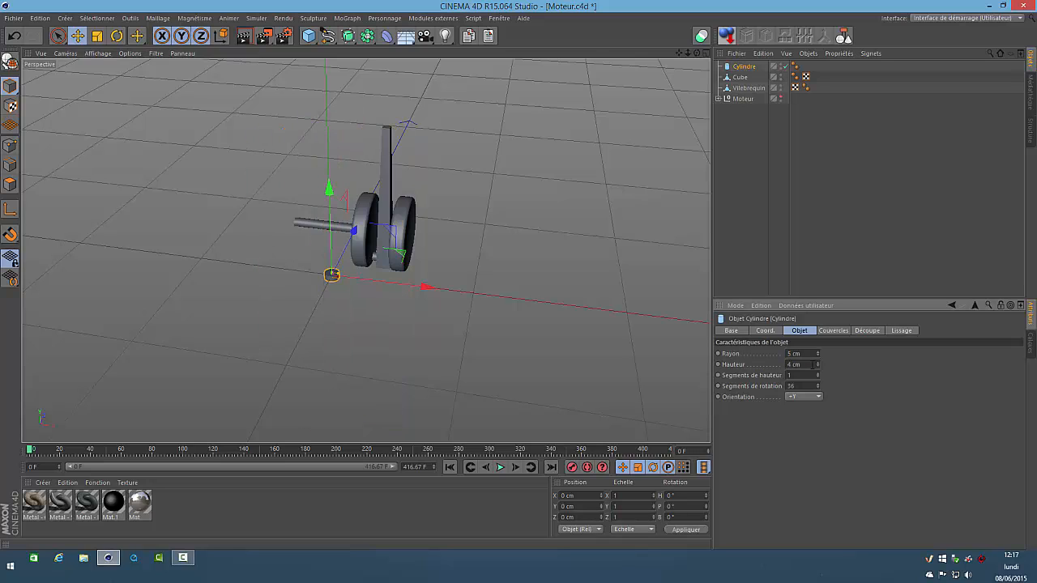
Place the flat cylinder on the bar's upper end at X 38 cm and about 114 cm in Y
double_click(592, 496)
text(38)
key(Return)
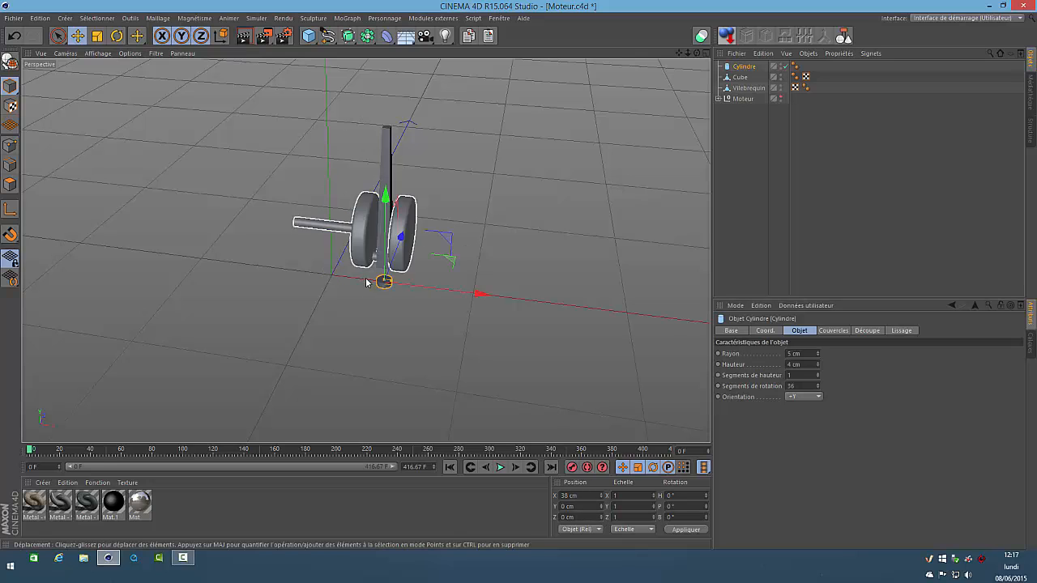
drag(380, 152, 382, 16)
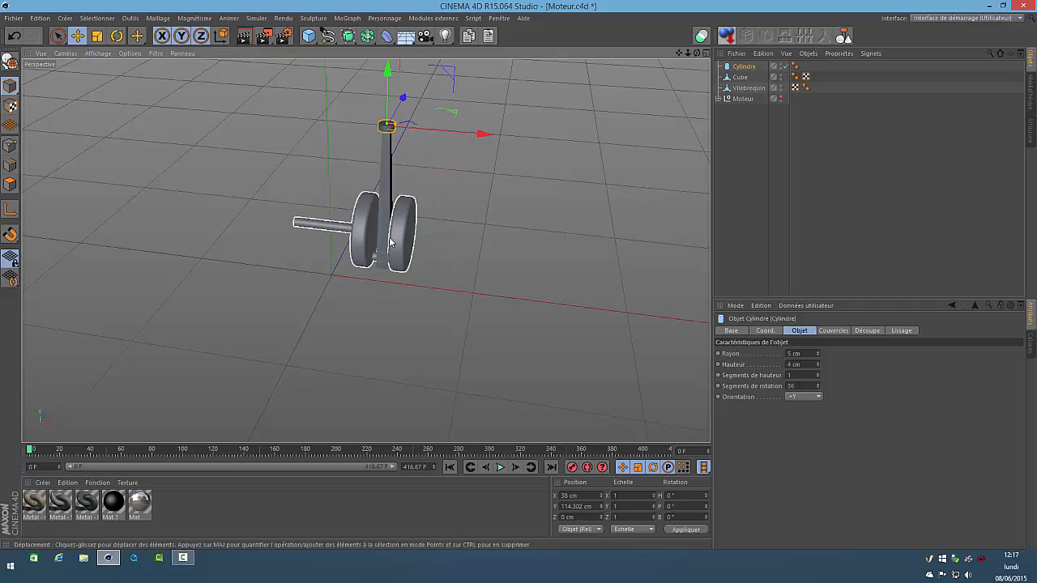
key(F4)
drag(679, 55, 670, 299)
drag(445, 106, 451, 106)
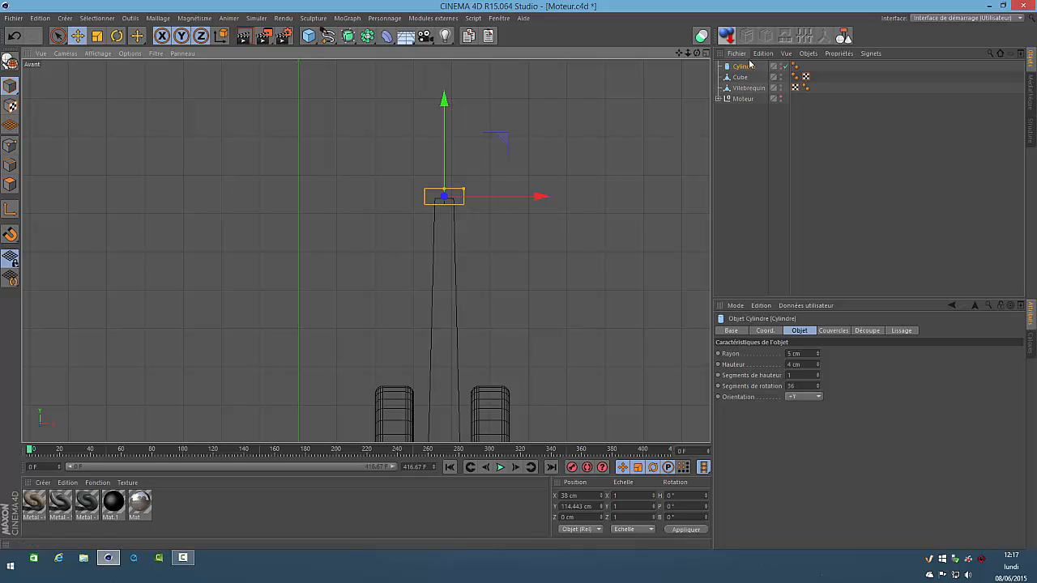
Bevel the flat cylinder's caps and enlarge its radius to 6 cm
click(833, 330)
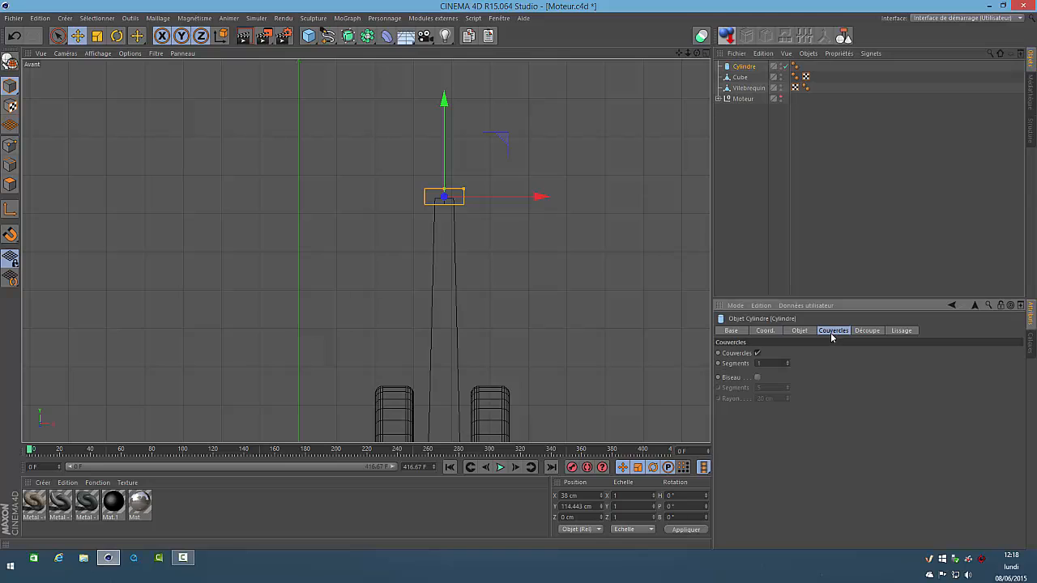
click(757, 378)
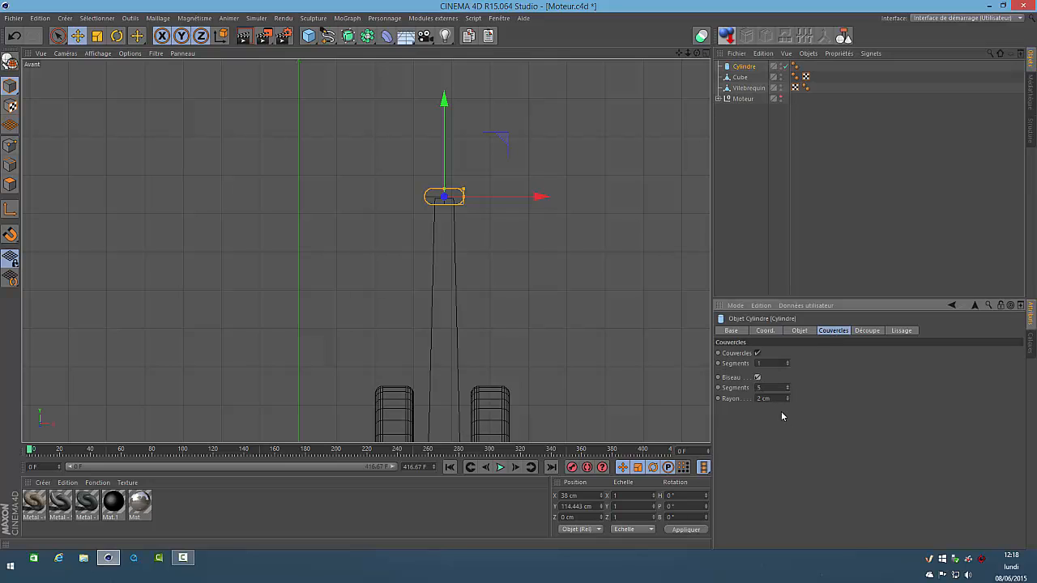
click(800, 331)
scroll(803, 354, up, 1)
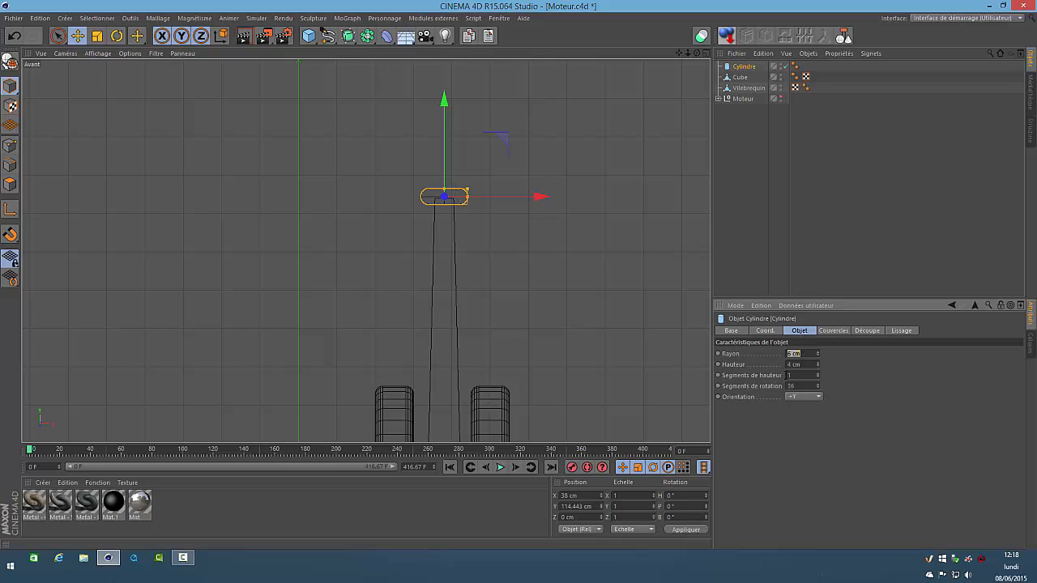
Convert the flat cylinder to an editable polygon object
click(745, 147)
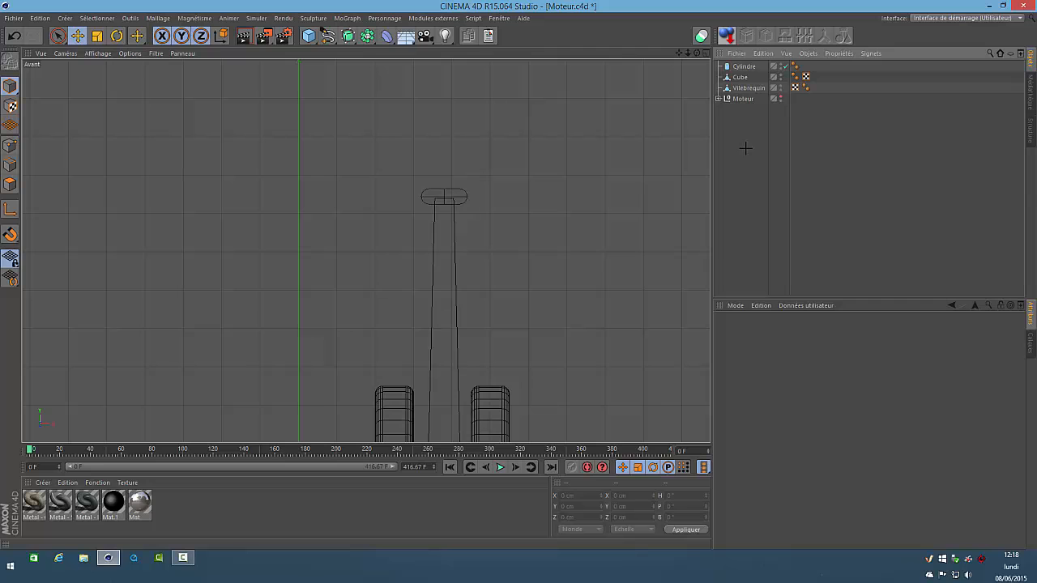
click(743, 66)
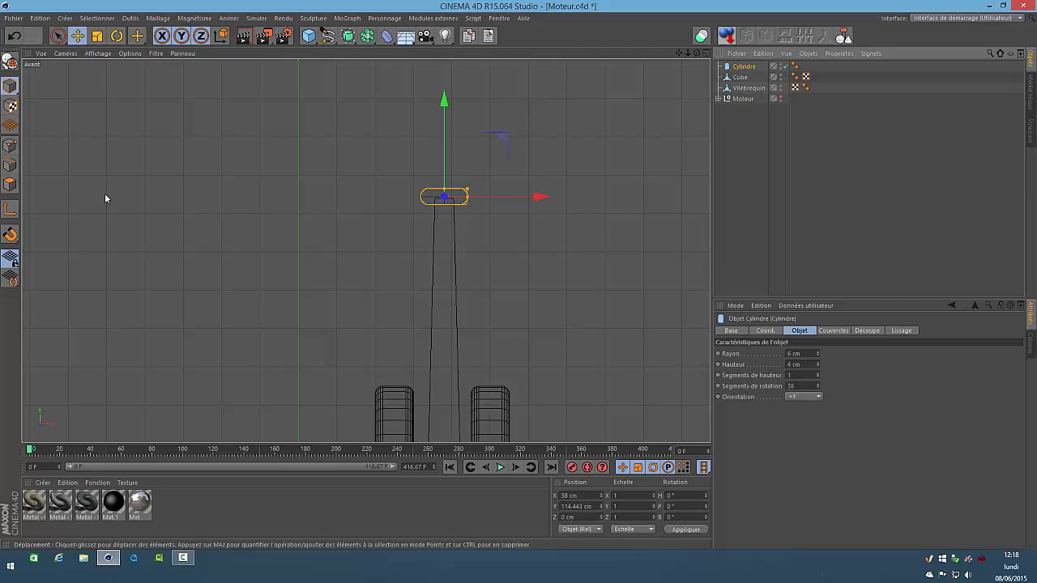
click(10, 61)
click(739, 135)
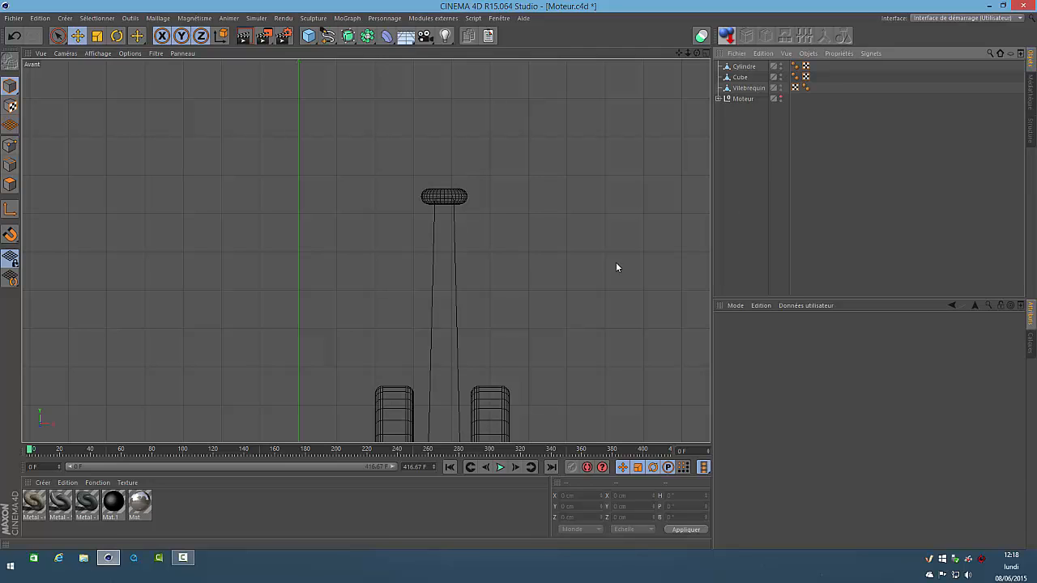
Add a Citerne primitive with a radius of 20 cm and a height of 50 cm
click(308, 37)
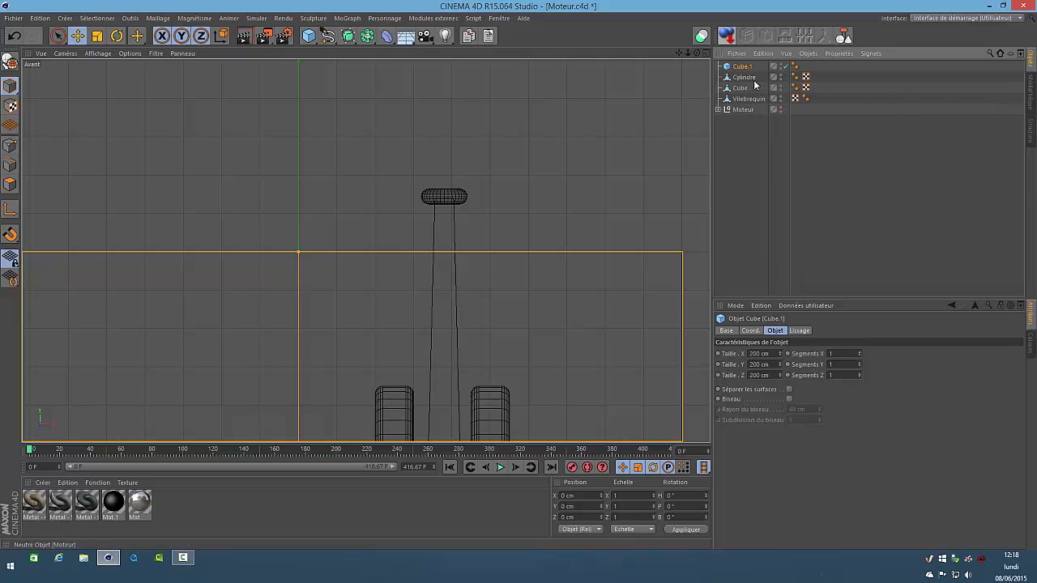
key(Delete)
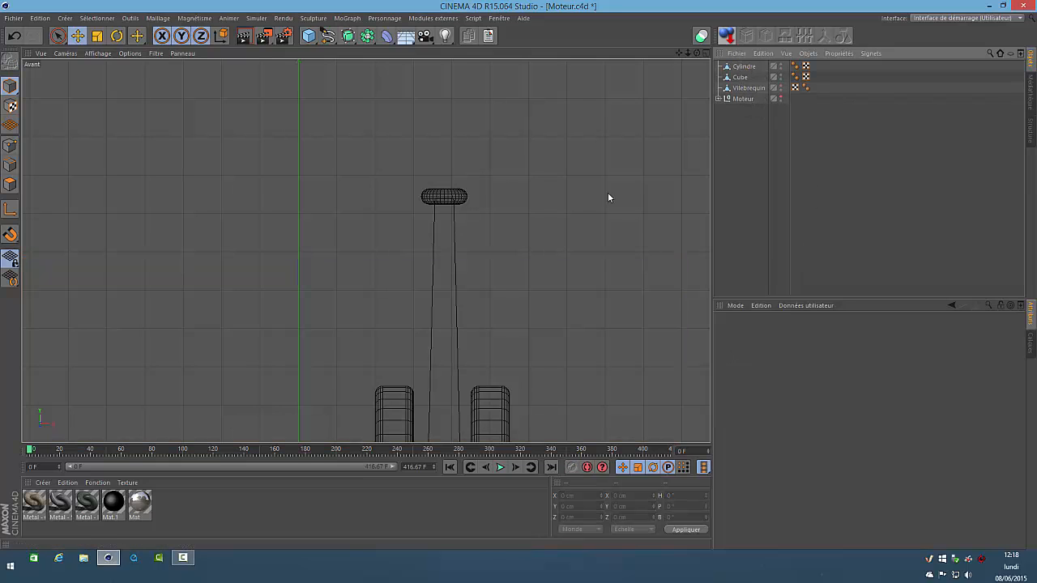
click(309, 36)
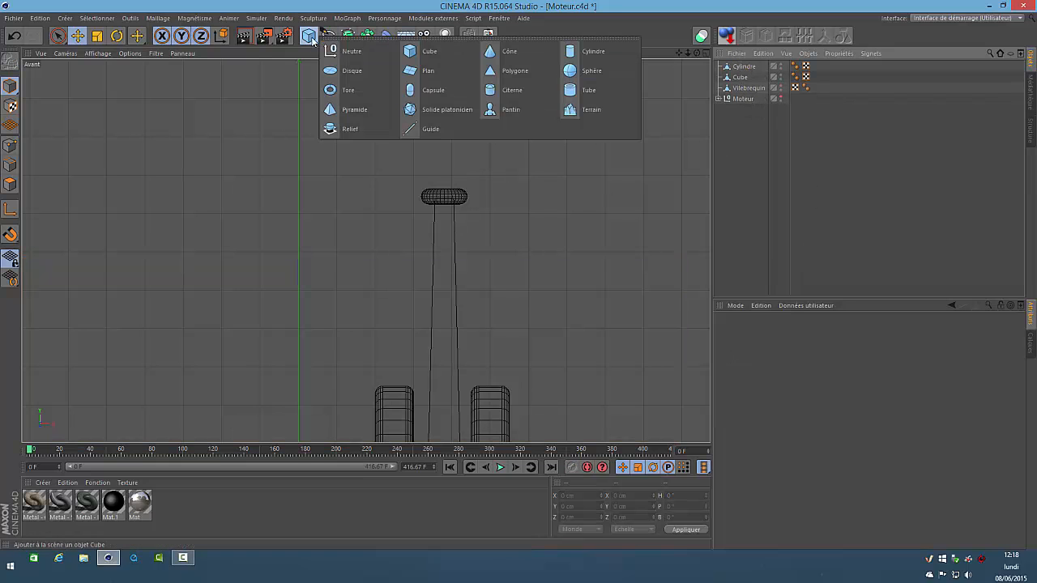
click(497, 93)
key(F1)
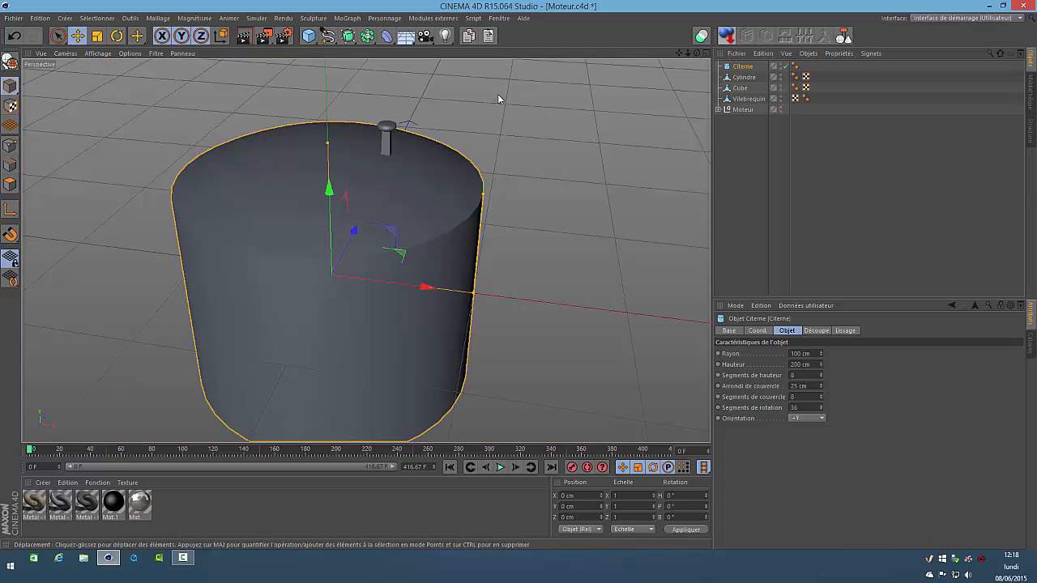
click(816, 354)
text(2)
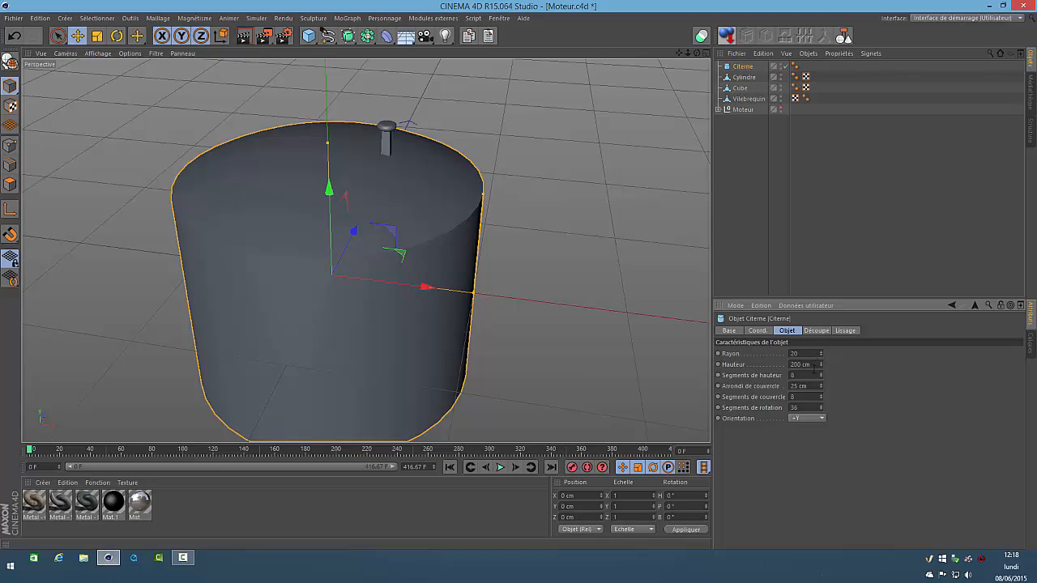
text(0)
key(Tab)
text(50)
key(Return)
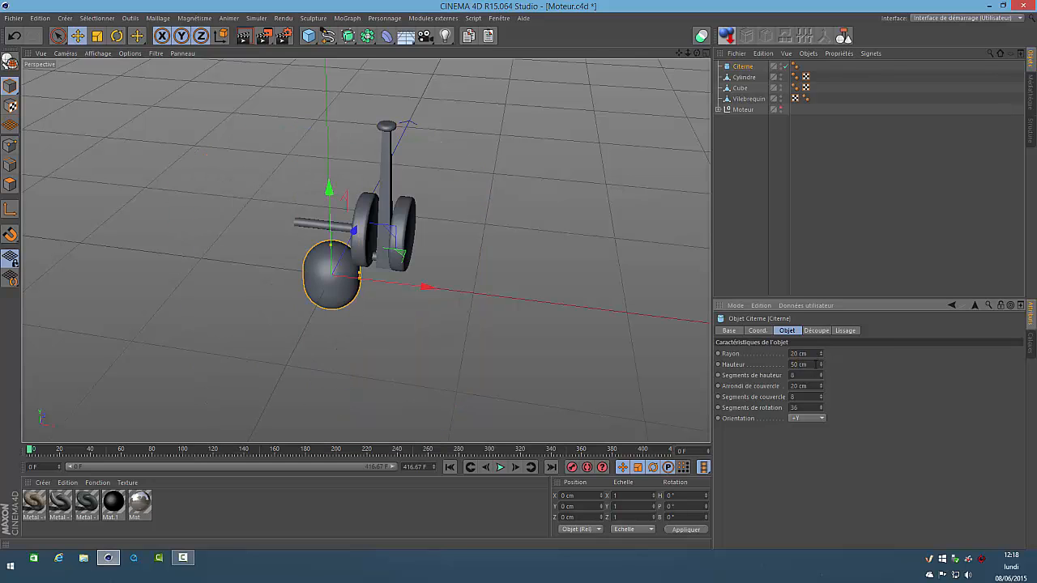
Reduce the Citerne's cap rounding to 7 cm
click(814, 385)
scroll(814, 385, down, 9)
scroll(813, 385, down, 4)
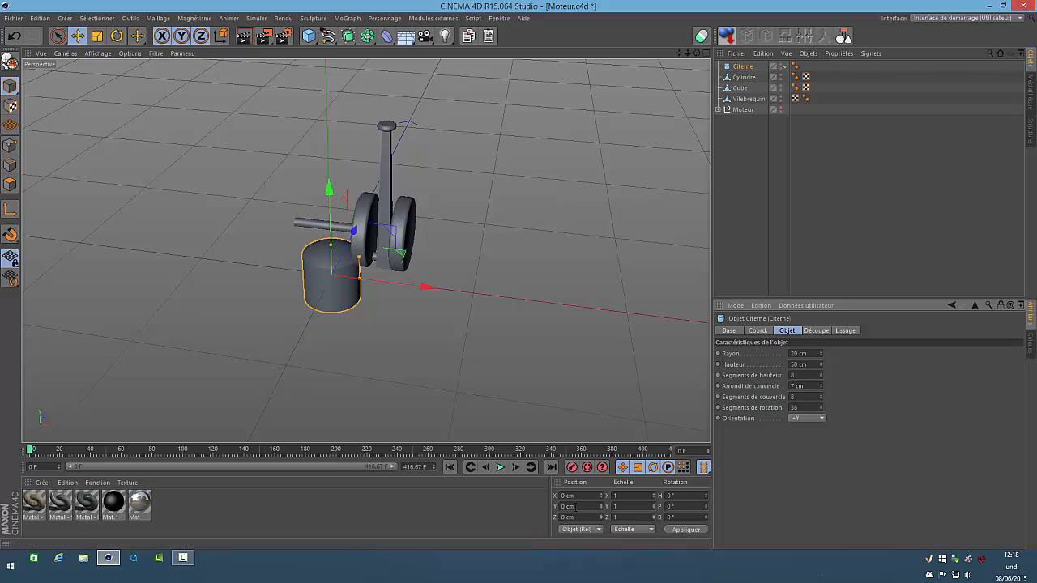
Move the Citerne to X 38 cm and raise it to about Y 141.67 cm, just above the connecting rod's head
click(580, 496)
text(38)
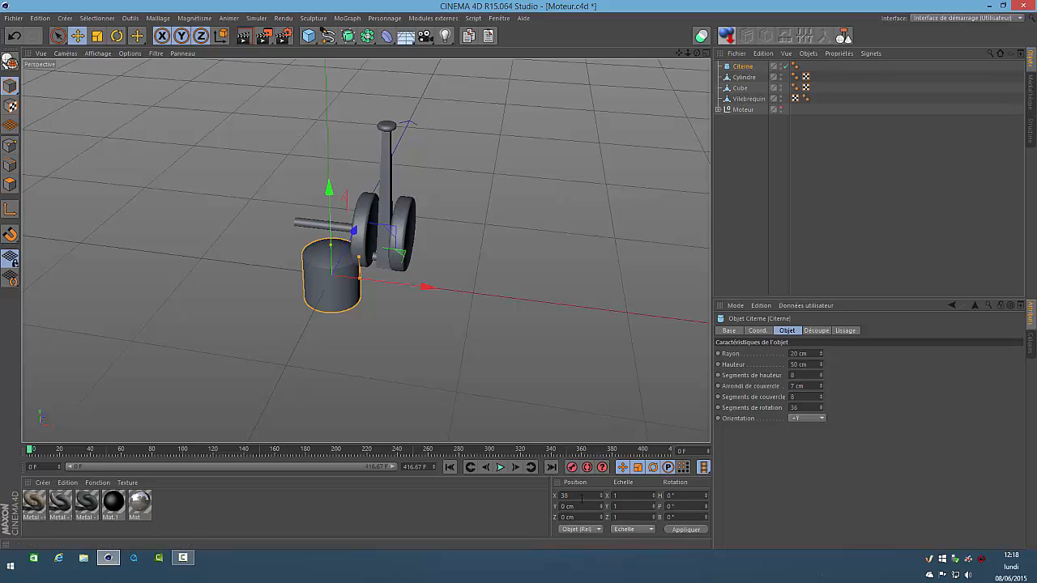
key(Return)
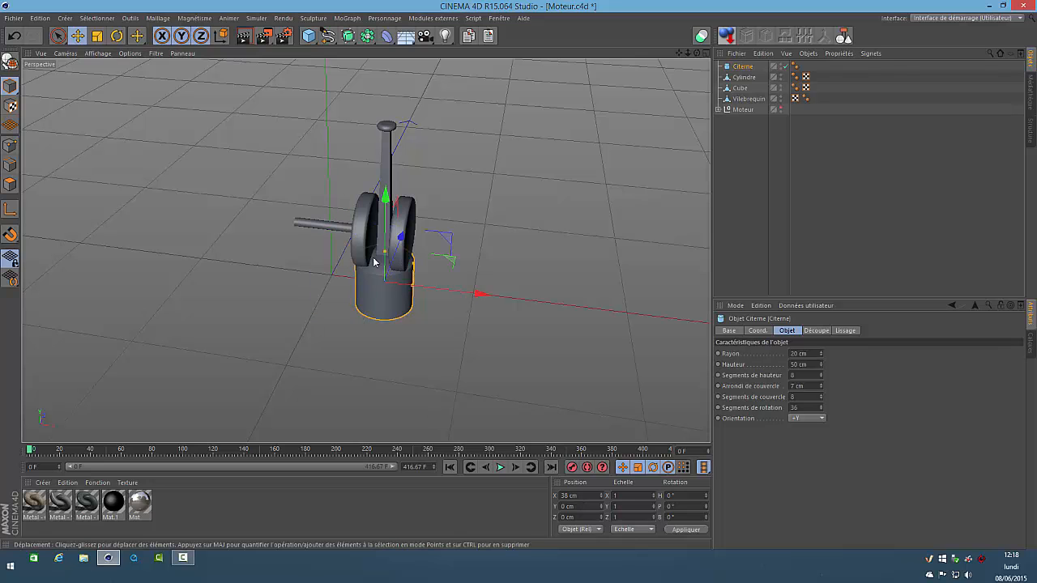
drag(388, 196, 389, 113)
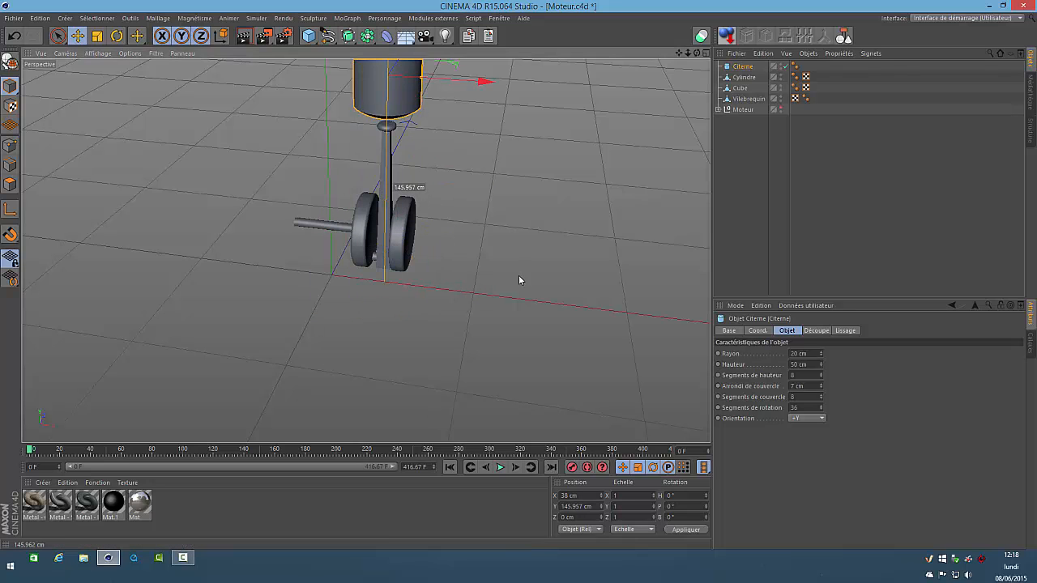
key(F4)
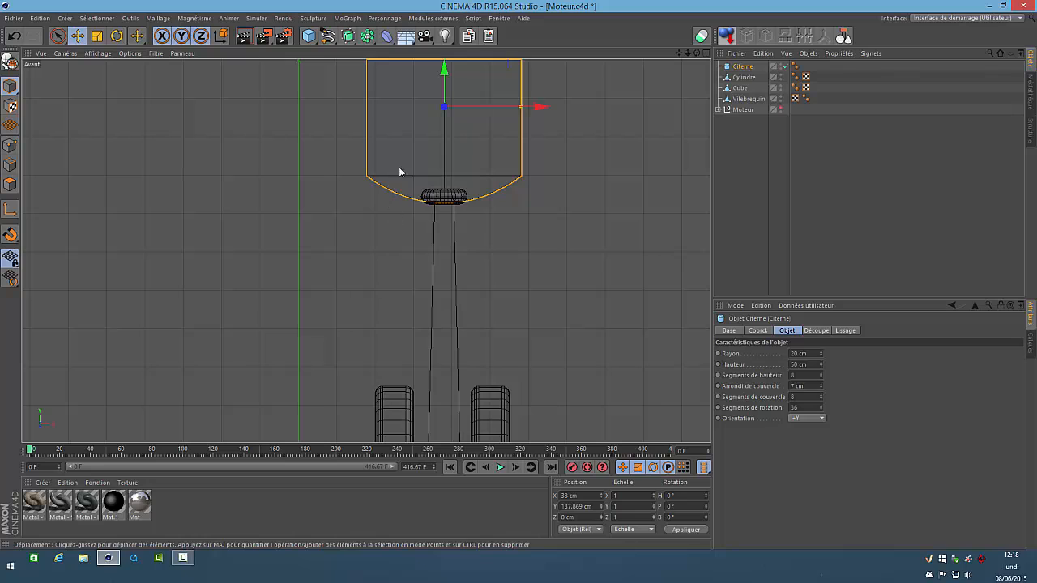
mouse_move(444, 73)
mouse_down()
mouse_move(445, 60)
mouse_move(444, 69)
mouse_up()
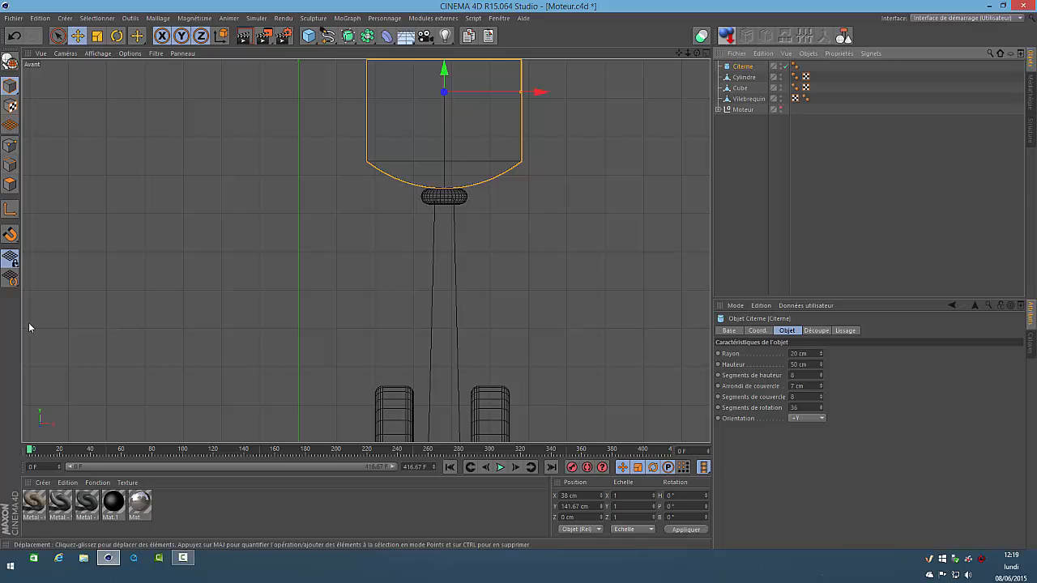
Convert the Citerne to an editable polygon object
click(11, 64)
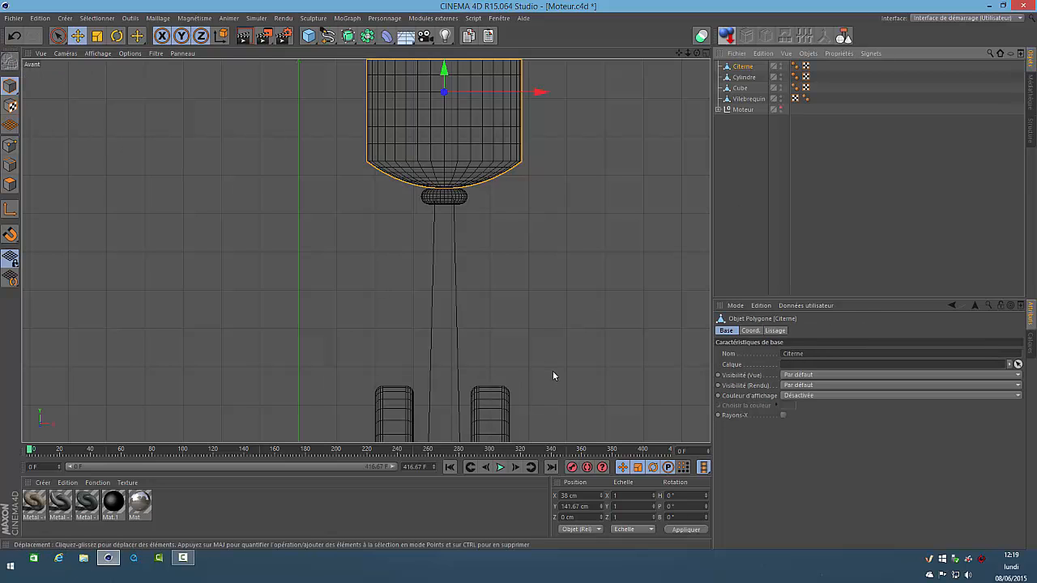
key(F1)
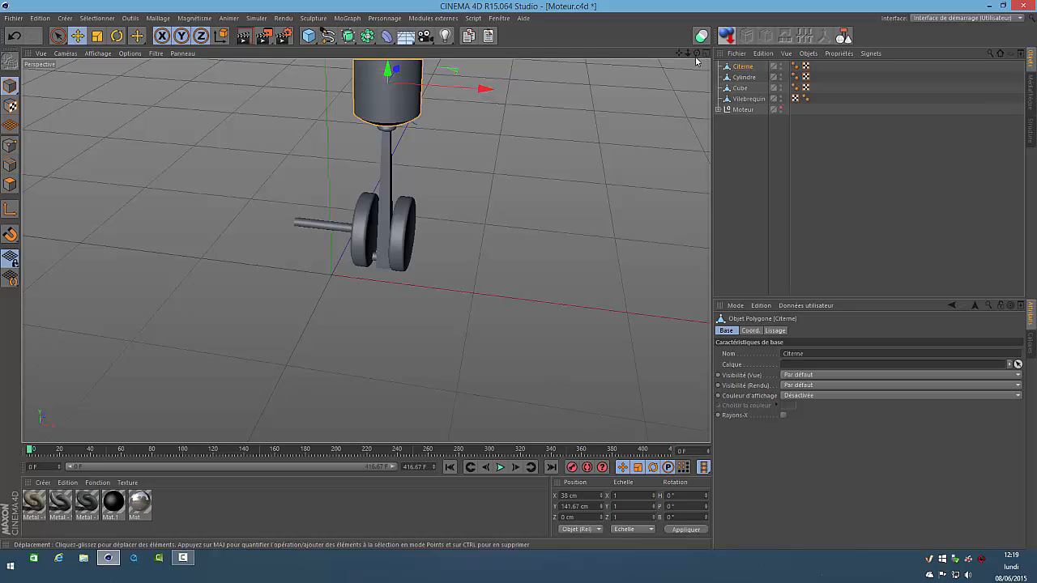
mouse_move(519, 279)
alt+mouse_down()
mouse_move(522, 259)
mouse_move(519, 280)
alt+mouse_up()
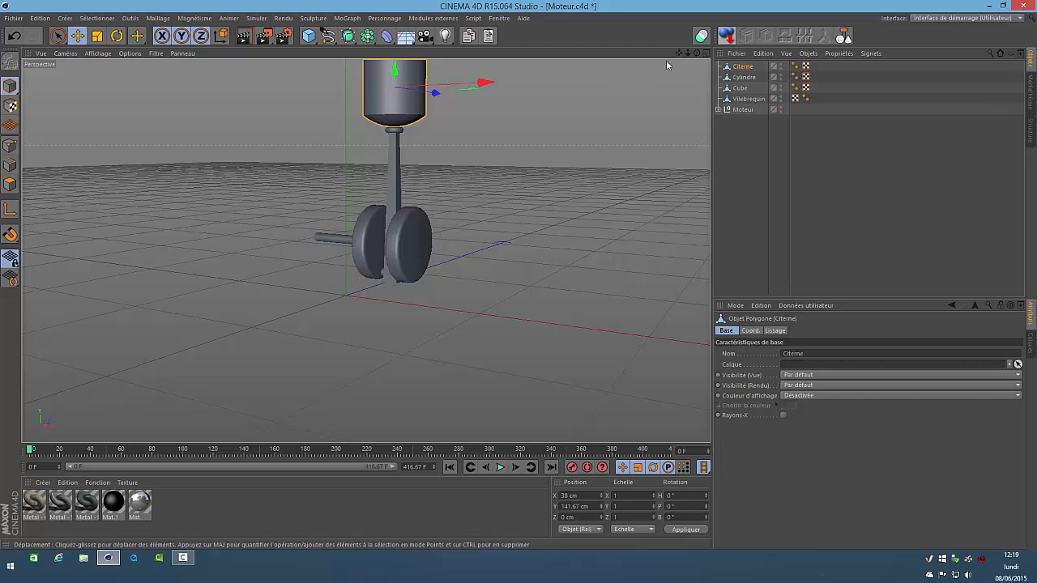
mouse_move(679, 52)
mouse_down()
mouse_move(699, 89)
mouse_move(681, 57)
mouse_up()
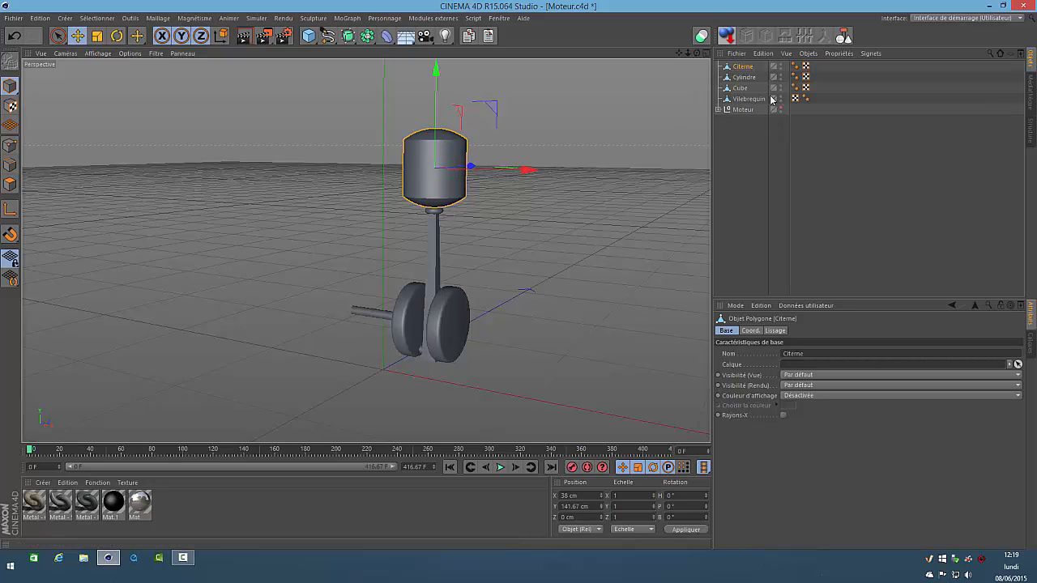
Rename the Cube object as Bras
click(738, 91)
double_click(739, 88)
text(Bras)
key(Return)
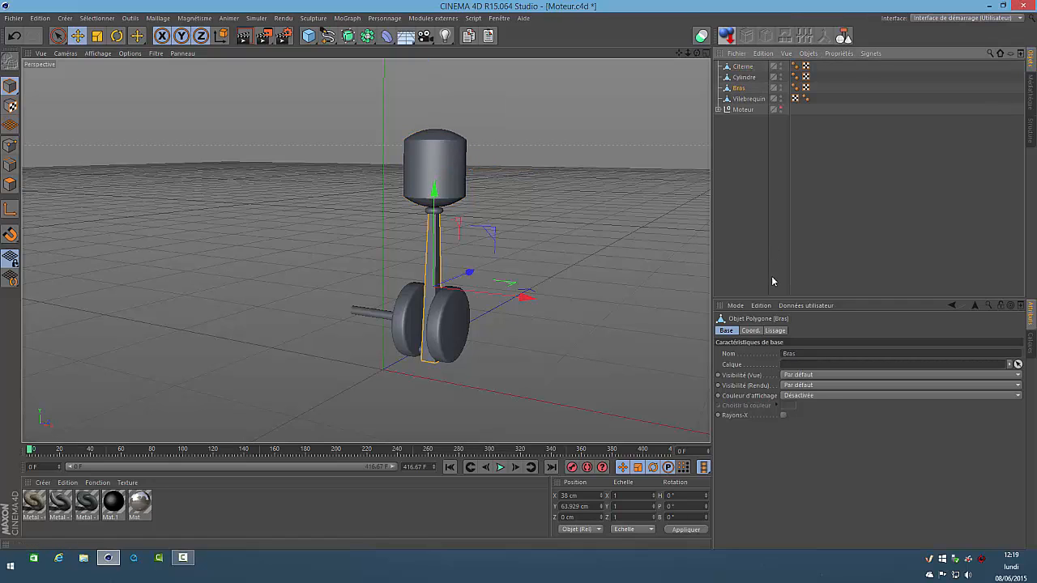
Rename the Cylindre object as "porte piston"
click(752, 78)
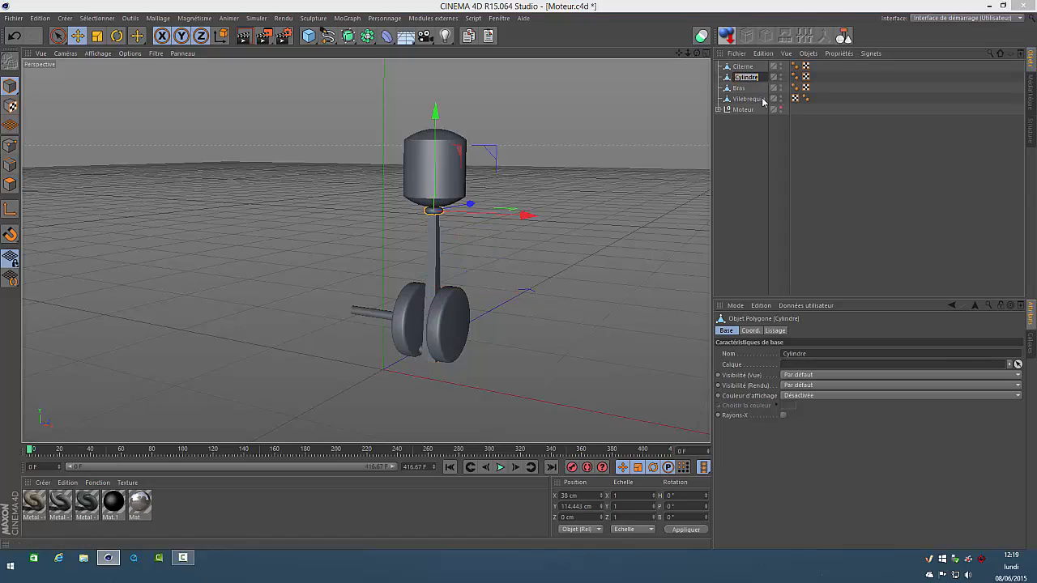
text(porte piston)
key(Return)
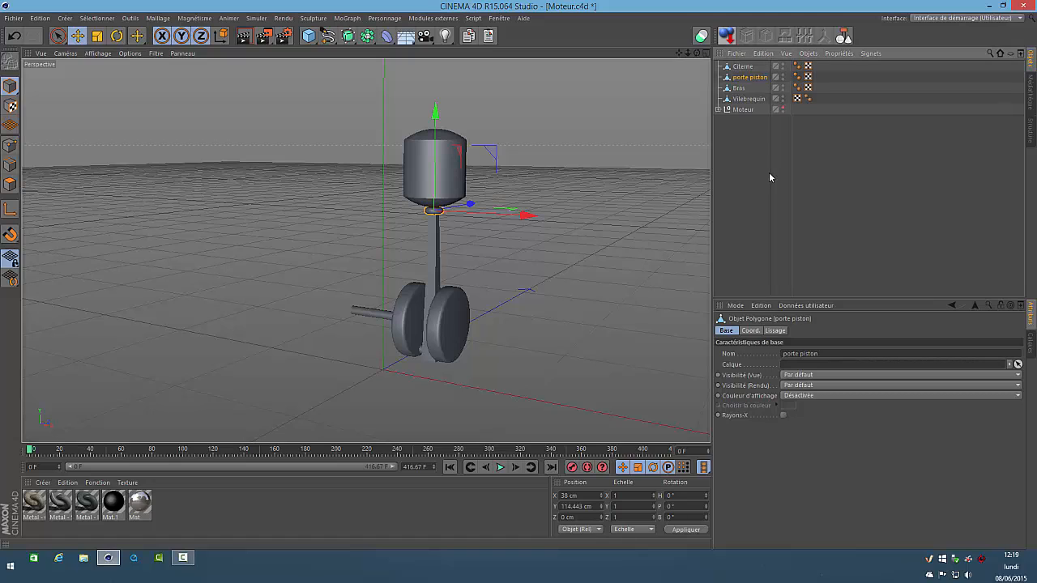
Rename the Citerne object as "piston" and clear the selection
click(743, 66)
text(piston)
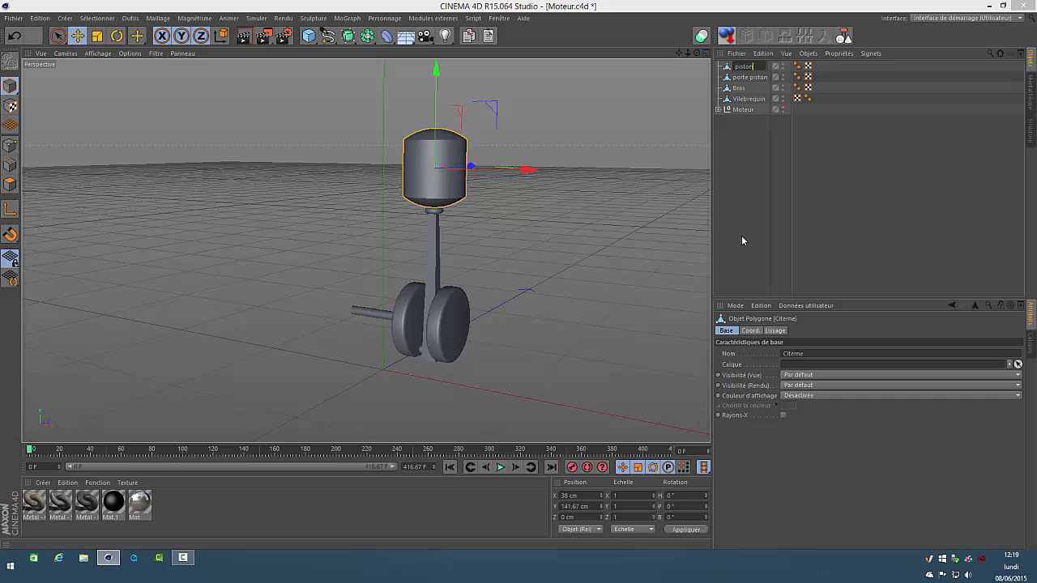
key(Return)
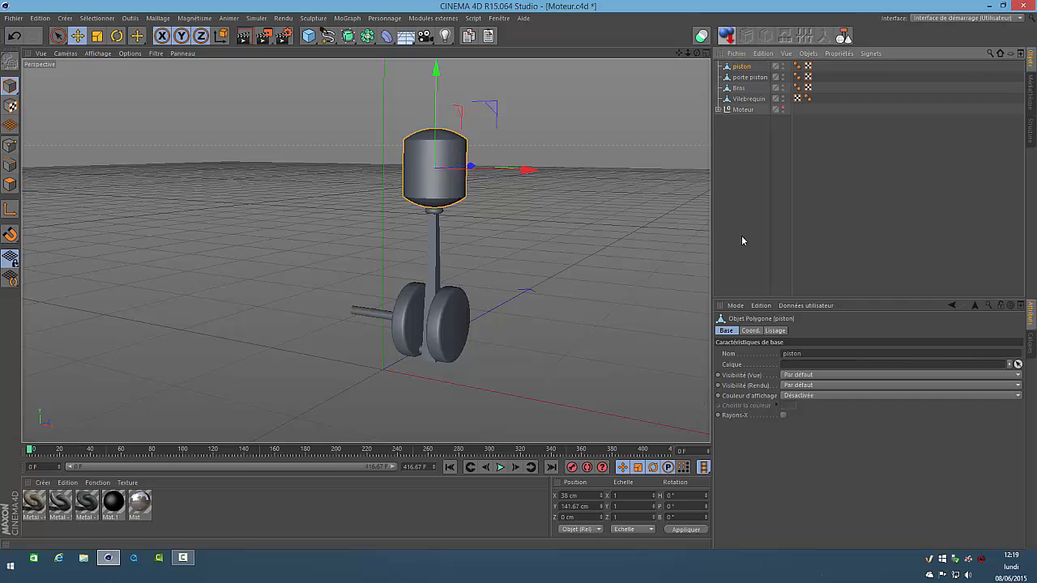
click(743, 123)
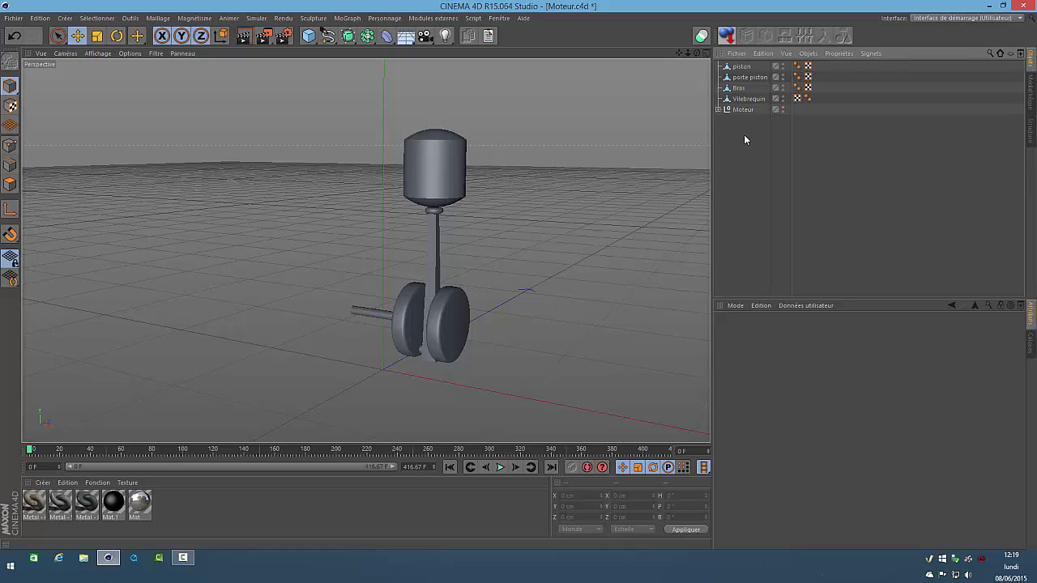
Apply a Corps rigide simulation property to piston, porte piston, Bras and Vilebrequin together
drag(828, 103, 732, 65)
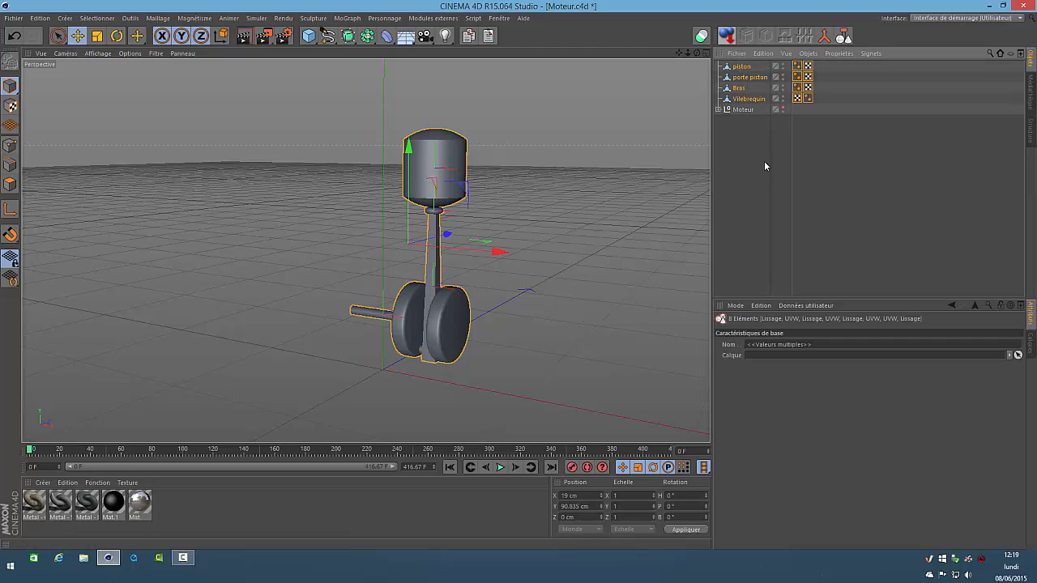
right_click(743, 72)
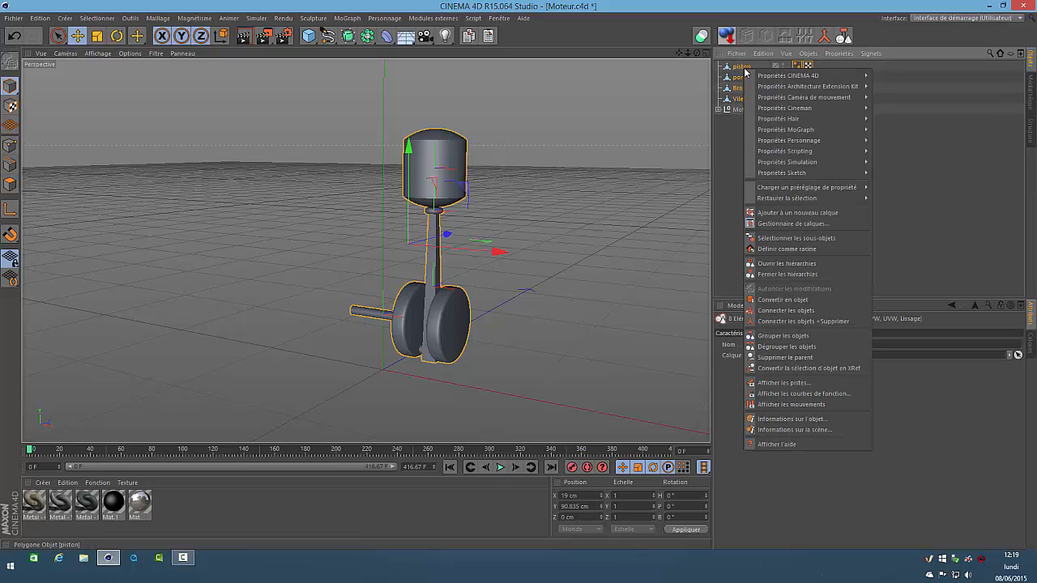
mouse_move(788, 162)
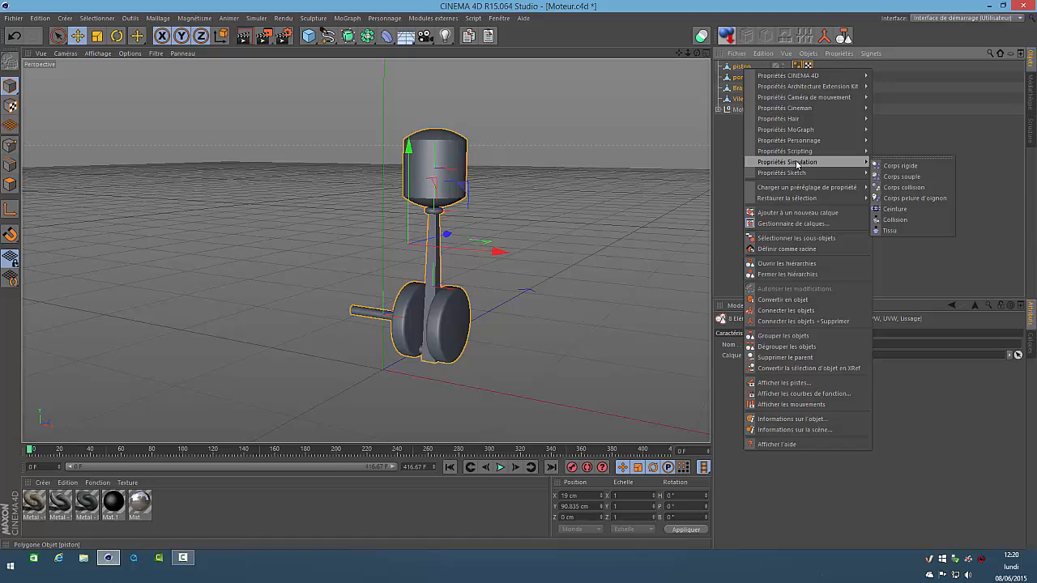
click(901, 166)
click(744, 146)
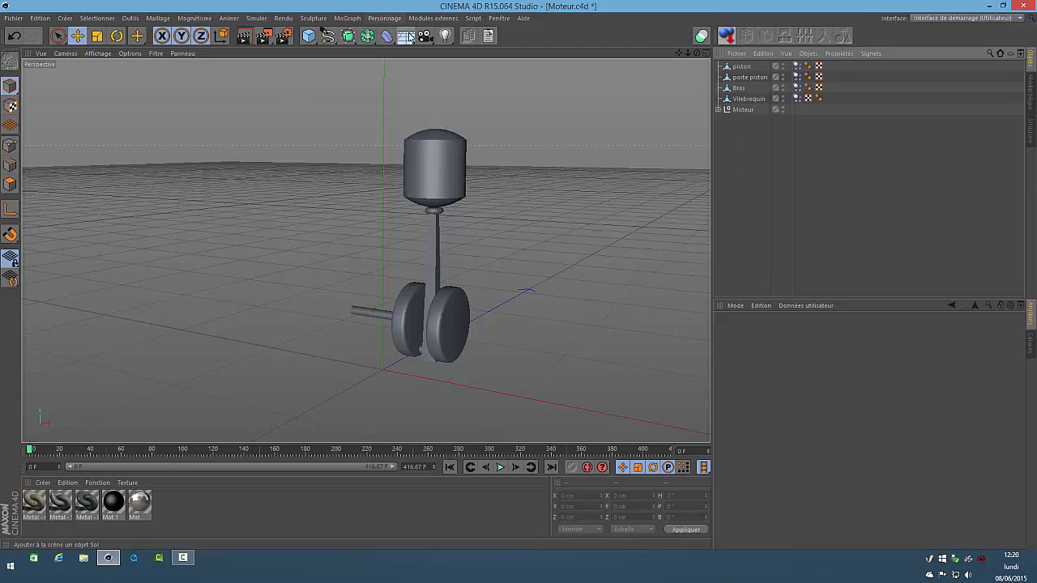
Add a Sol object to the scene and give it a Corps collision simulation property
click(405, 38)
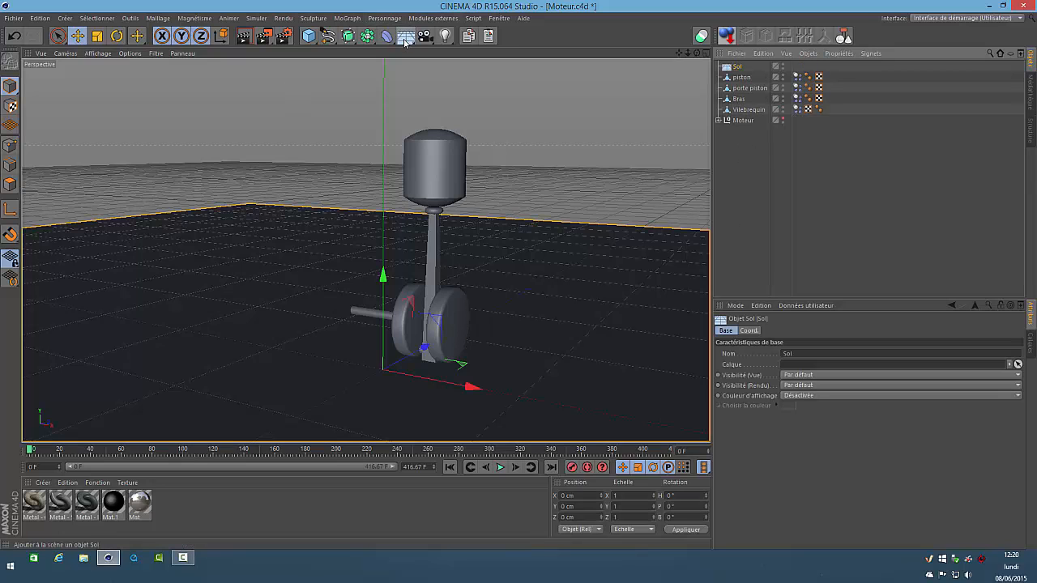
right_click(738, 70)
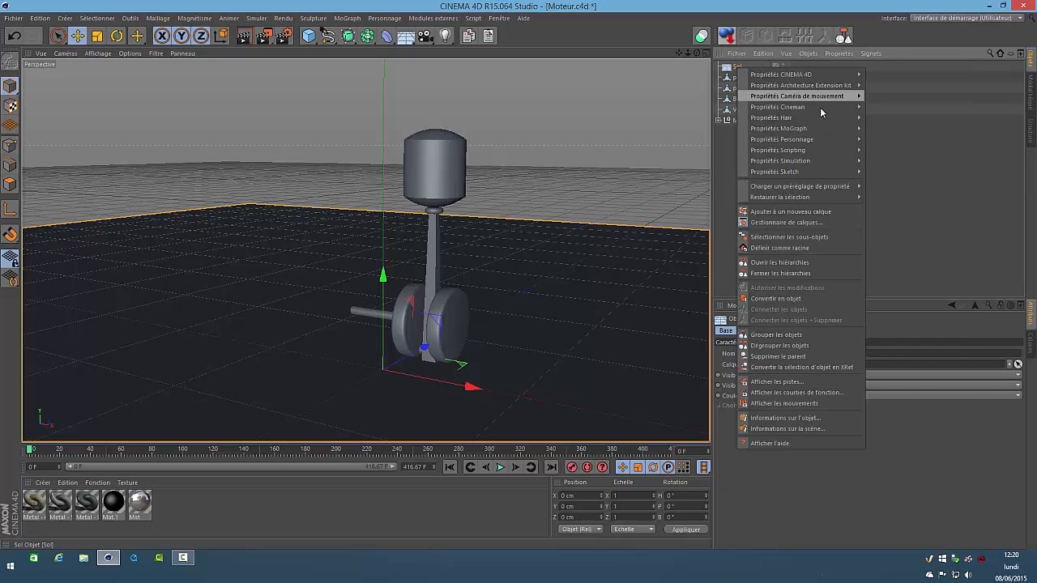
mouse_move(822, 161)
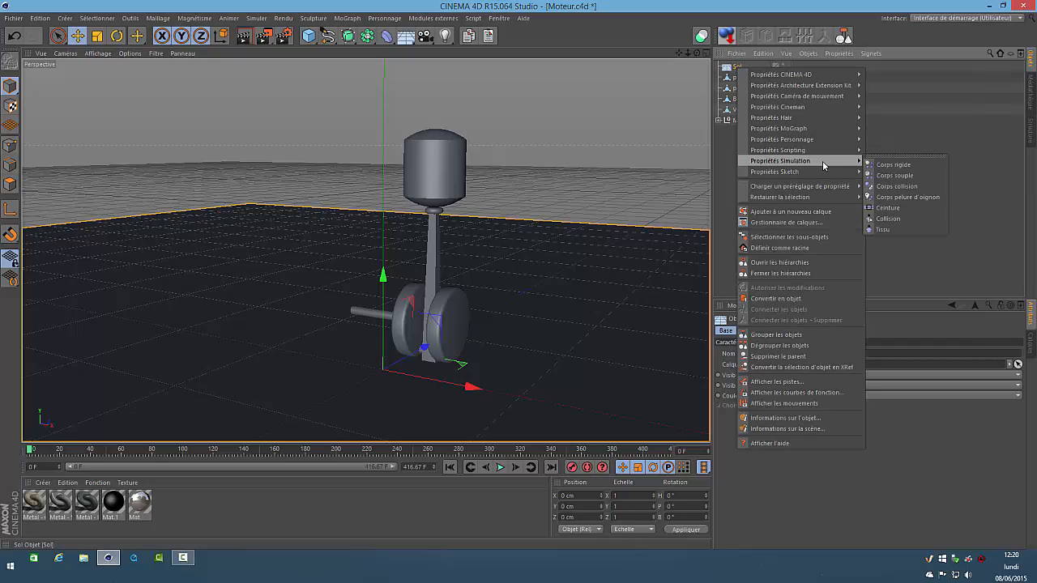
click(899, 178)
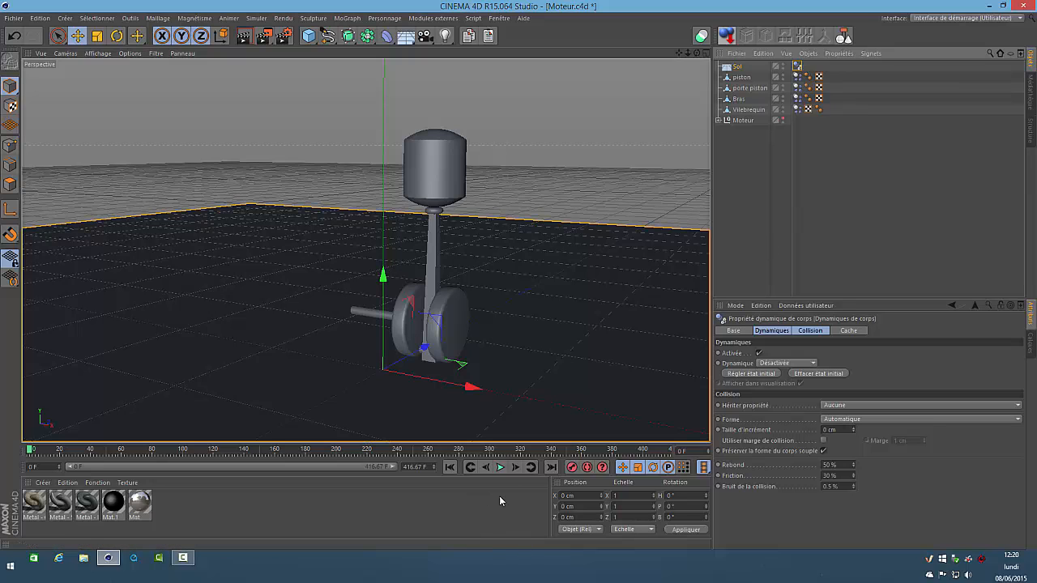
Play the dynamics simulation to check how the parts fall, and return the animation to frame 0
click(499, 468)
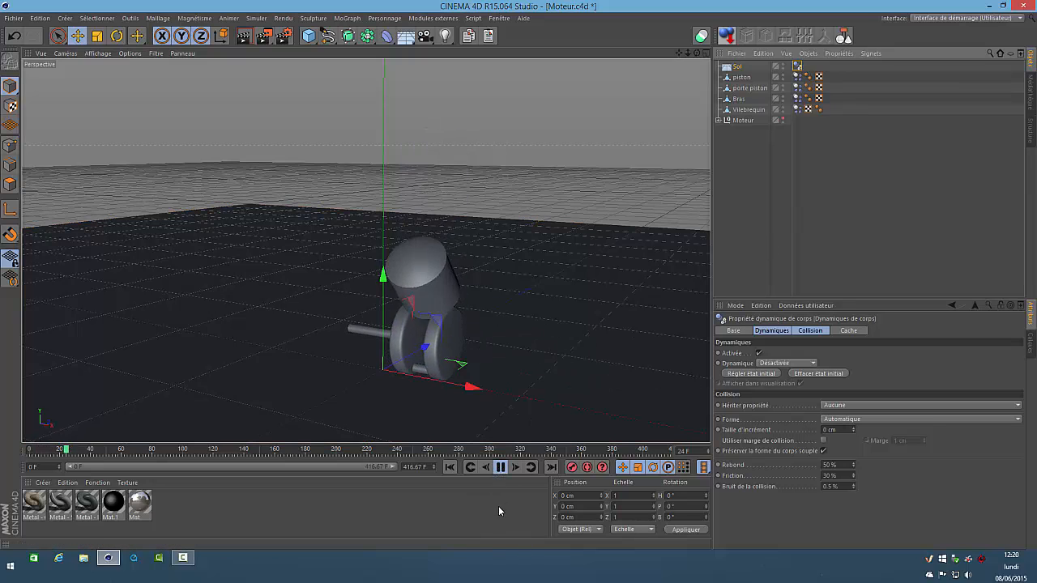
click(451, 468)
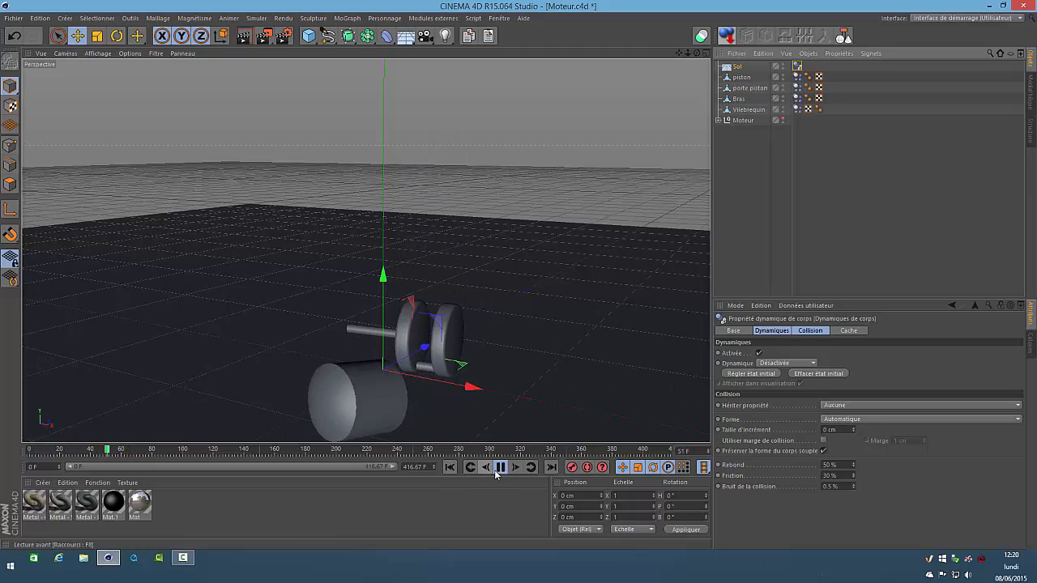
click(498, 468)
click(451, 468)
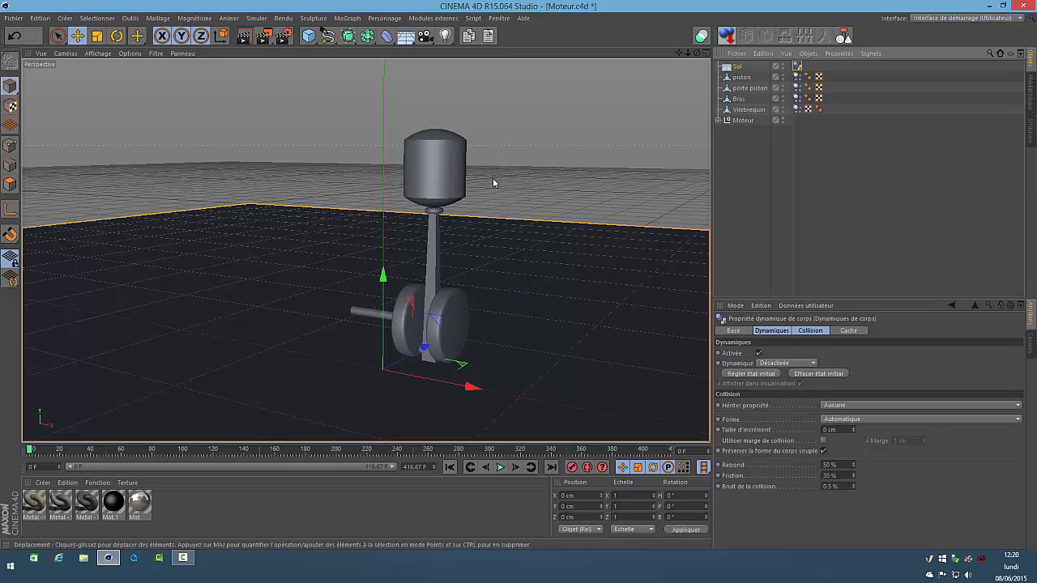
Add a dynamics Connecteur object and keep its type as Charnière
click(732, 148)
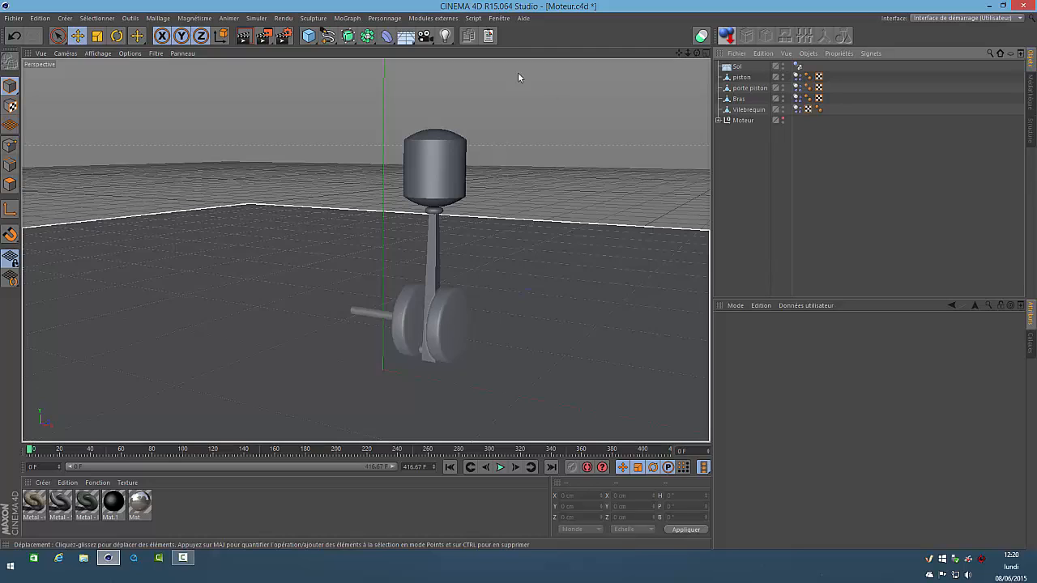
click(257, 18)
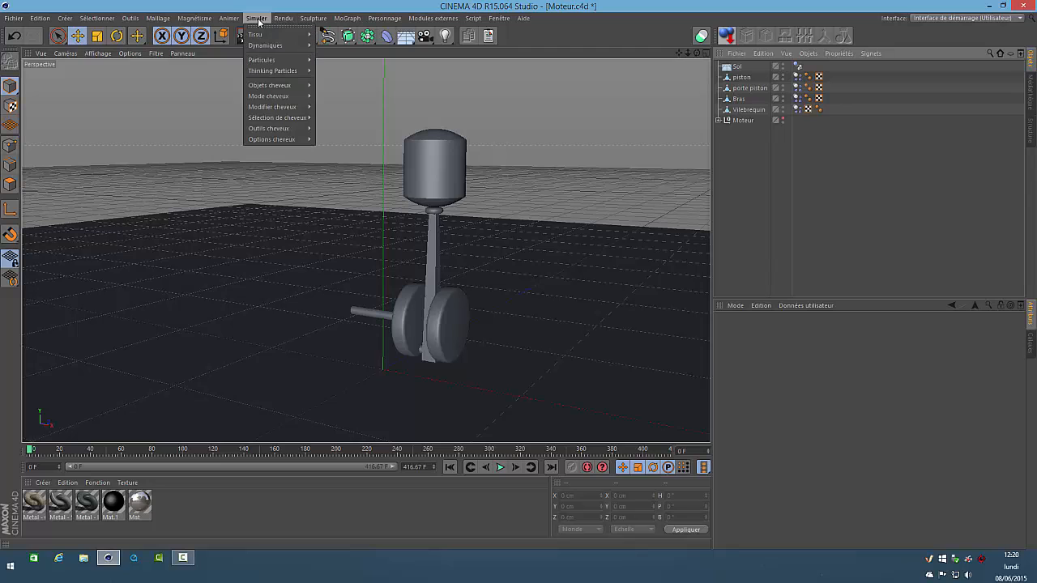
mouse_move(276, 47)
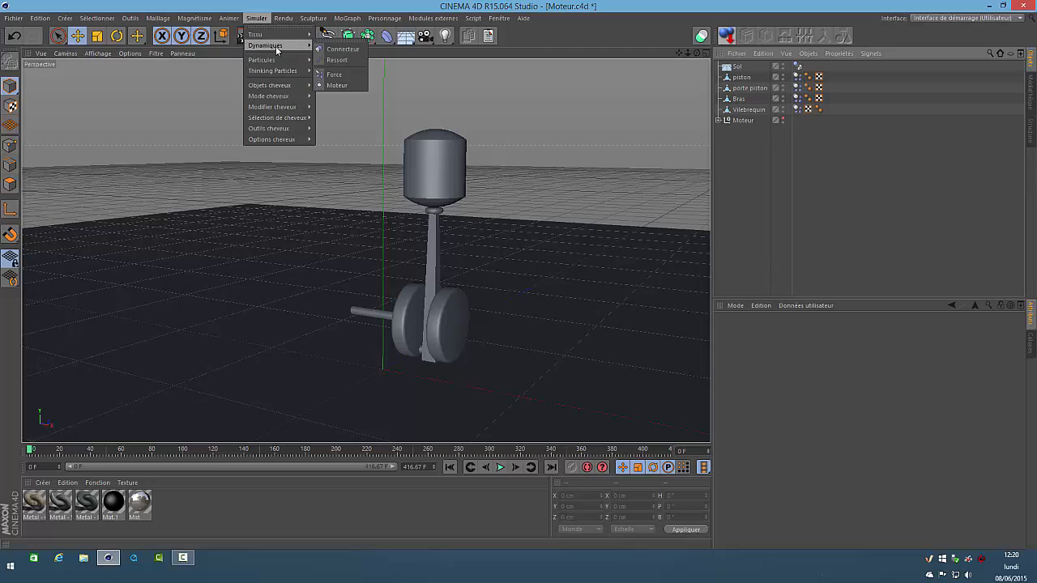
click(328, 50)
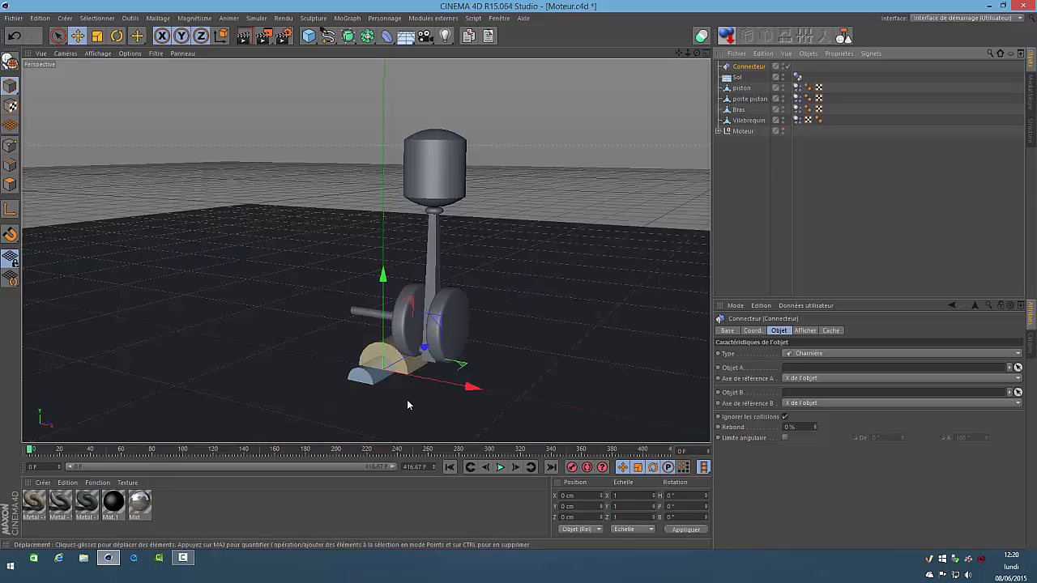
click(830, 355)
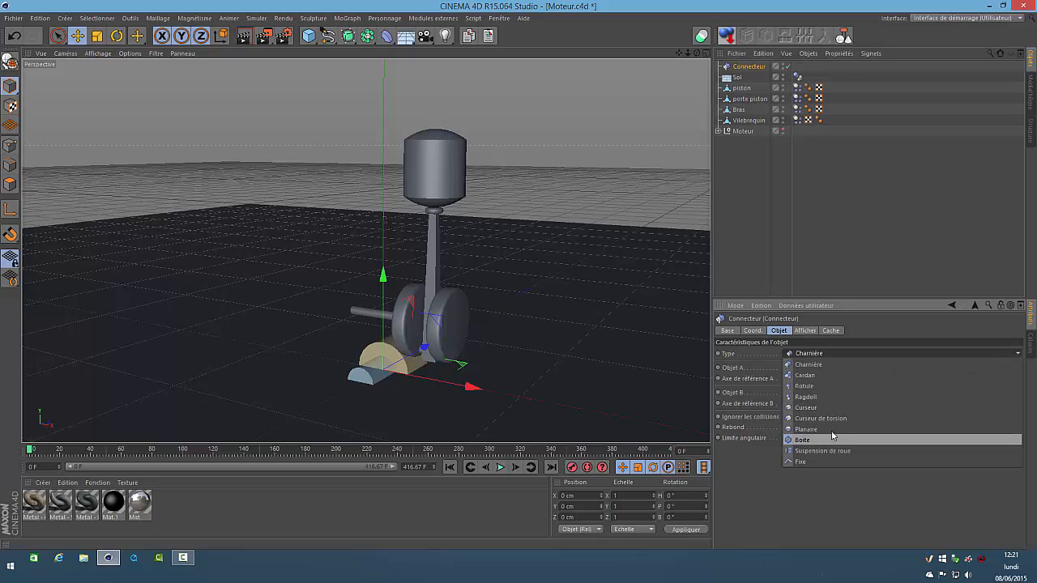
click(836, 362)
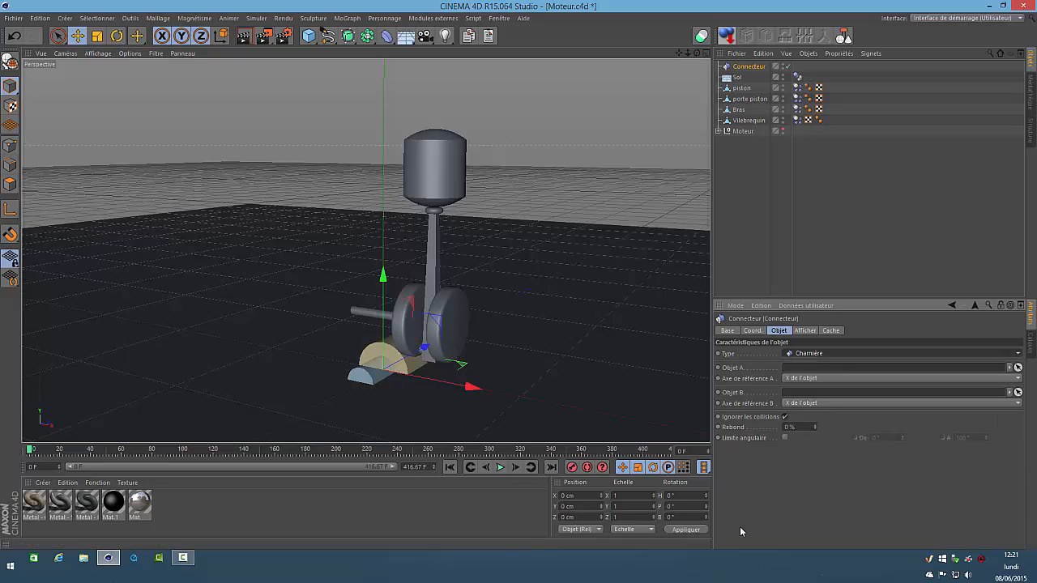
Set the Connecteur's H rotation to 90°
click(683, 495)
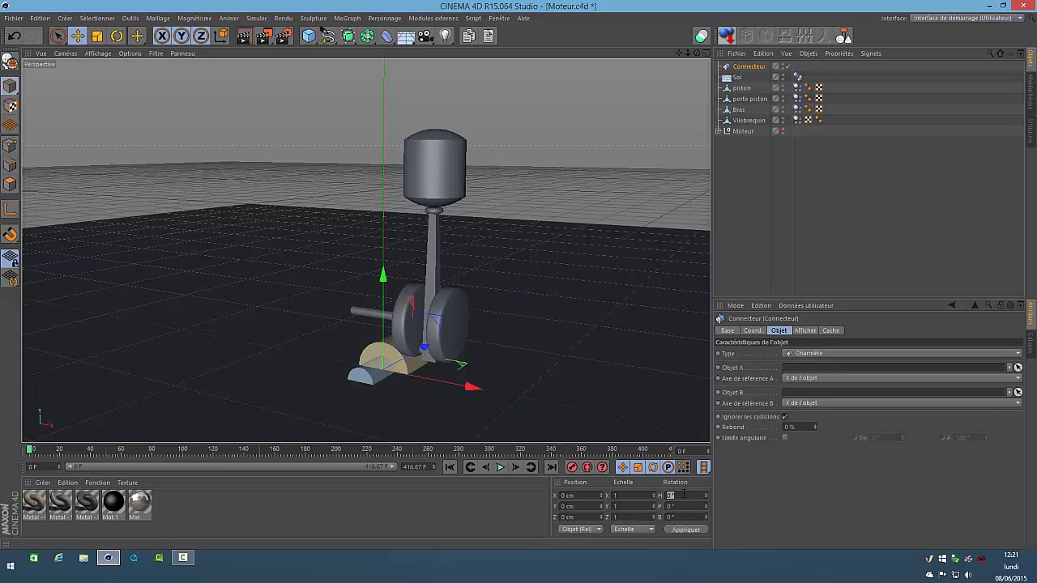
text(9)
key(Return)
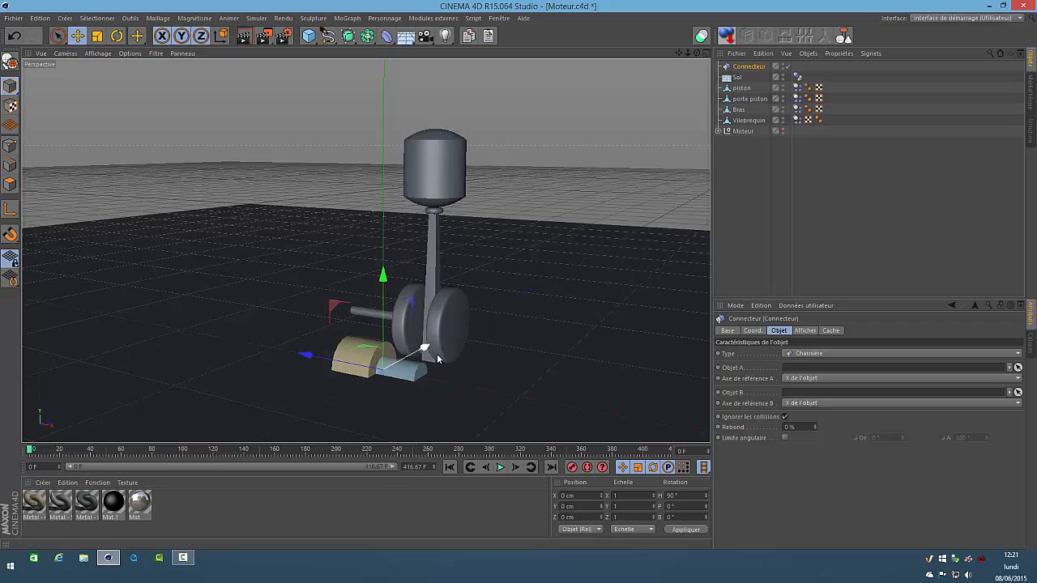
drag(698, 53, 519, 274)
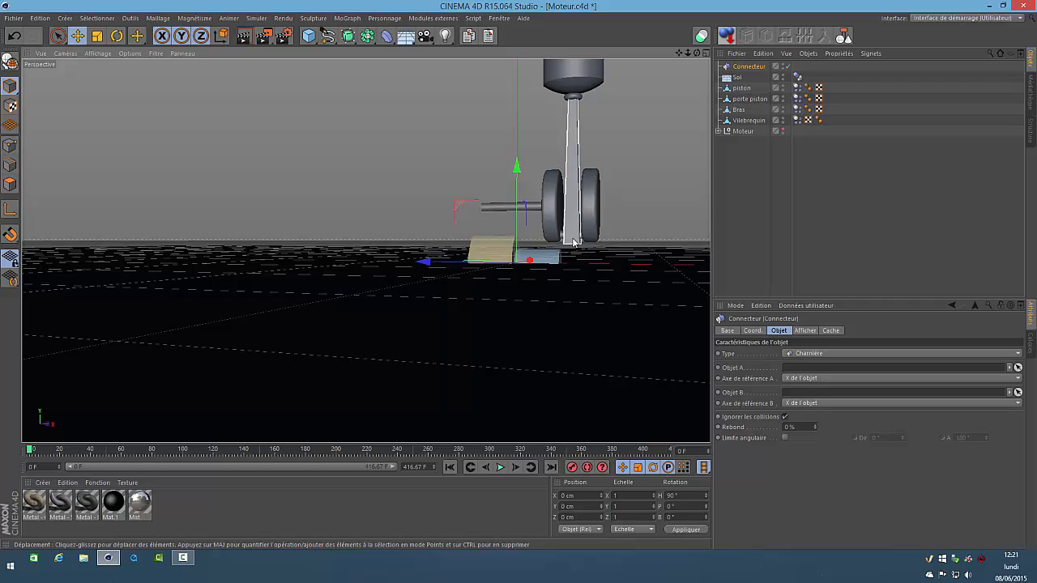
Position the Connecteur at X 38 cm and Y 20 cm, and check its alignment with the crank pin in the side view
double_click(590, 496)
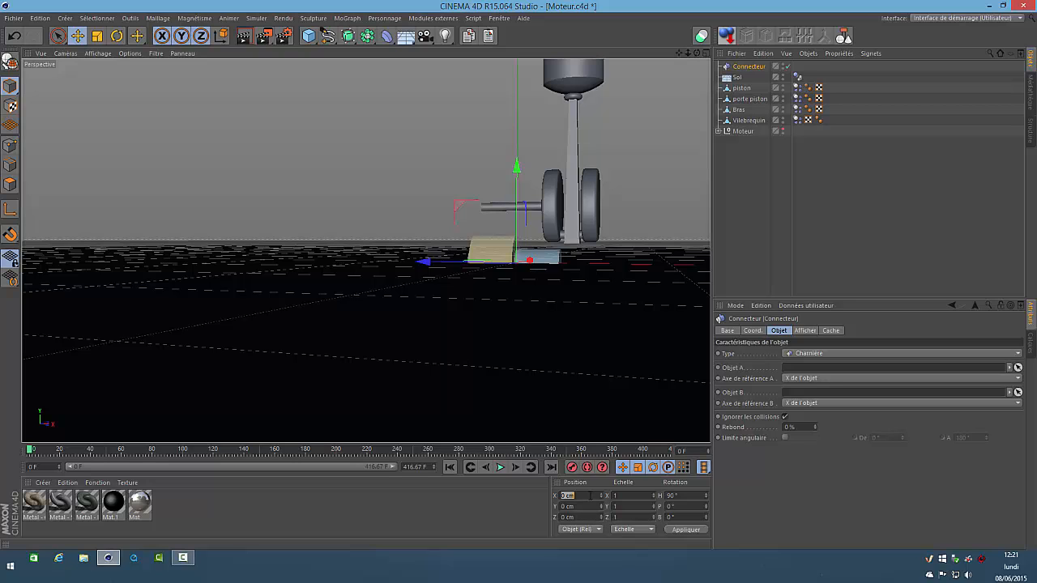
text(38)
key(Return)
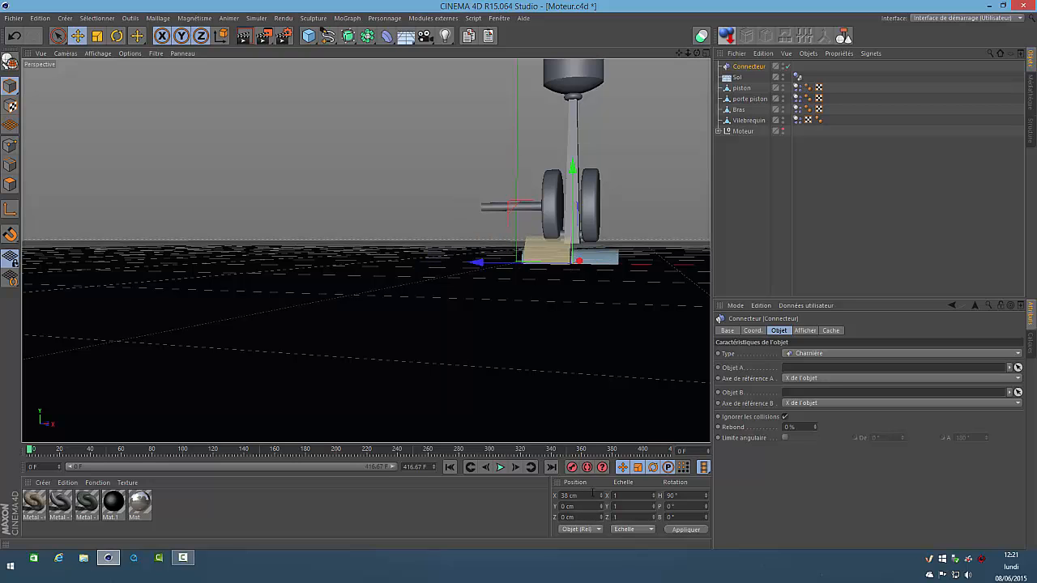
double_click(589, 507)
text(20)
key(Return)
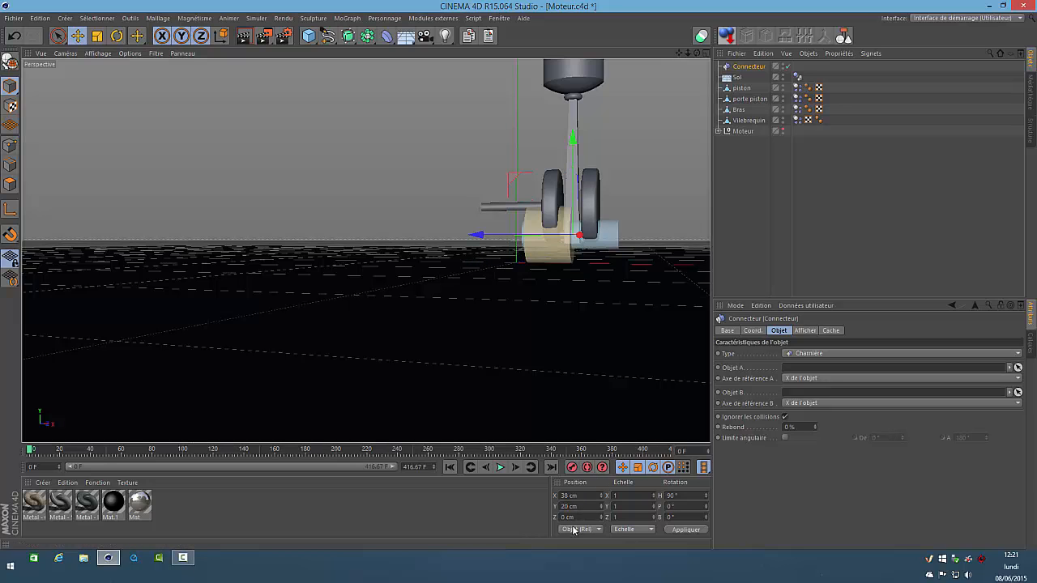
drag(698, 55, 546, 311)
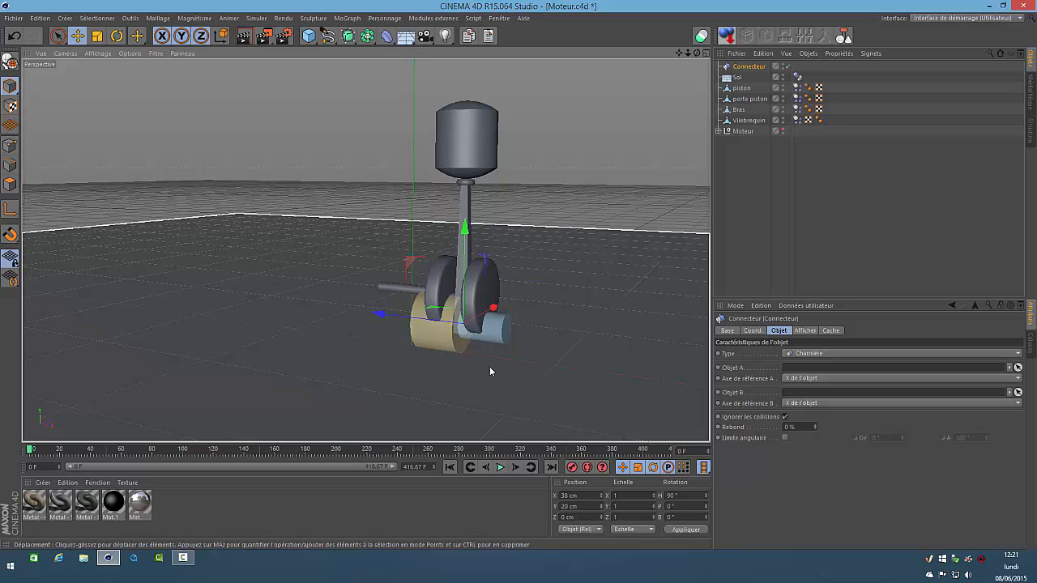
key(F3)
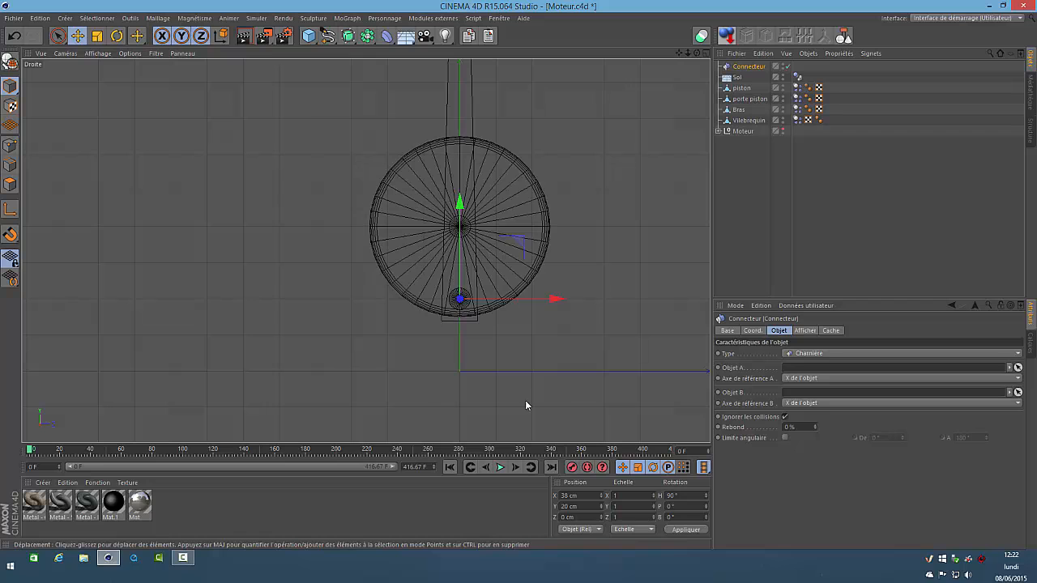
key(F1)
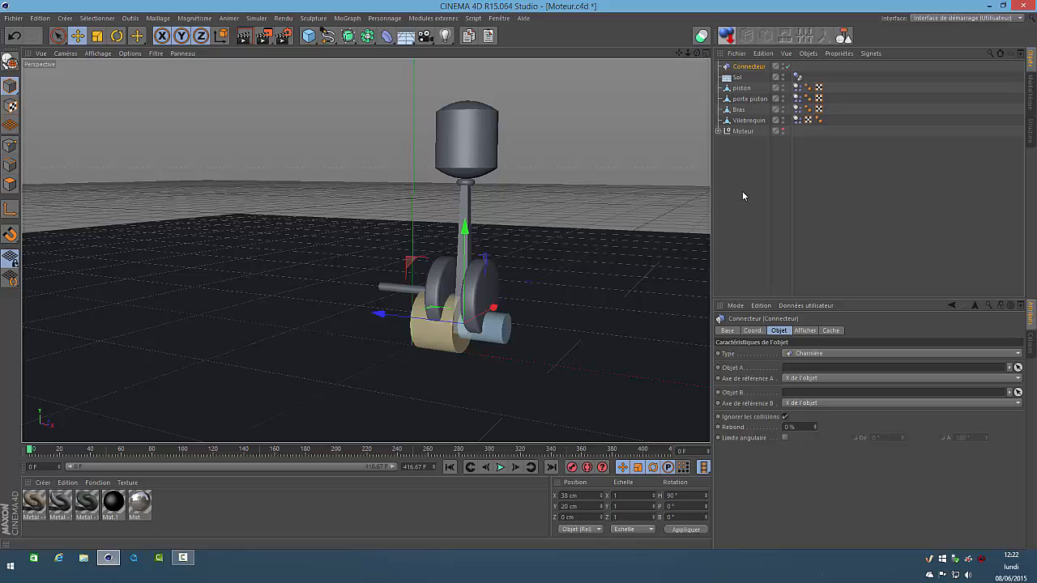
Nest the Connecteur under Bras and link it with Bras as Objet A and Vilebrequin as Objet B
double_click(748, 66)
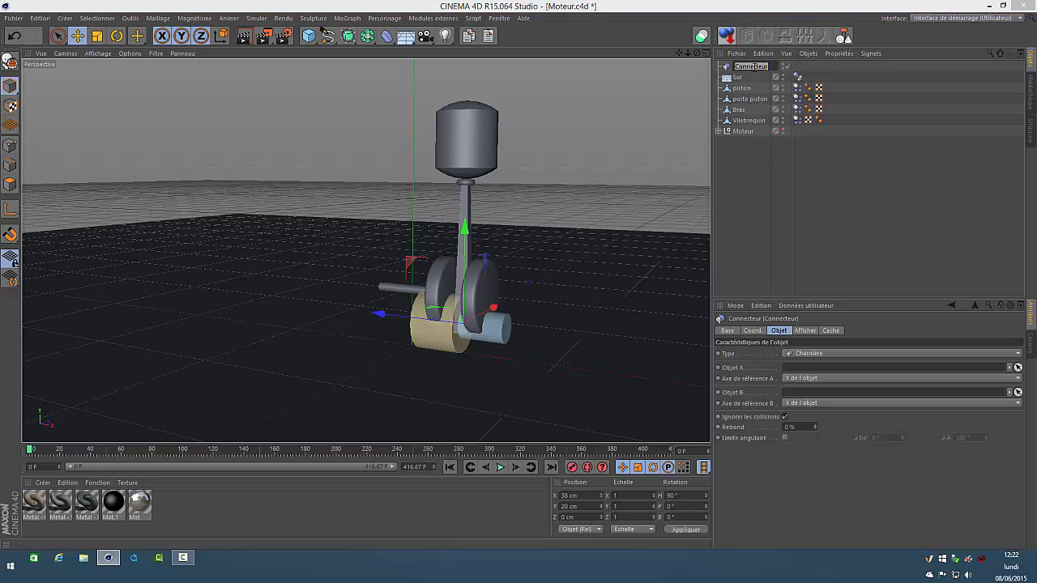
key(Return)
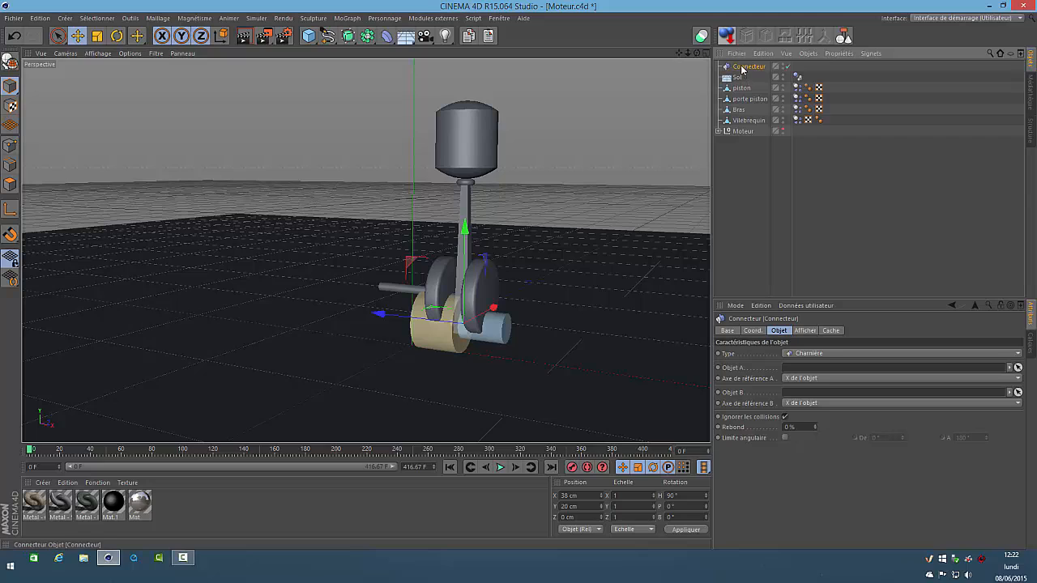
drag(747, 103, 744, 109)
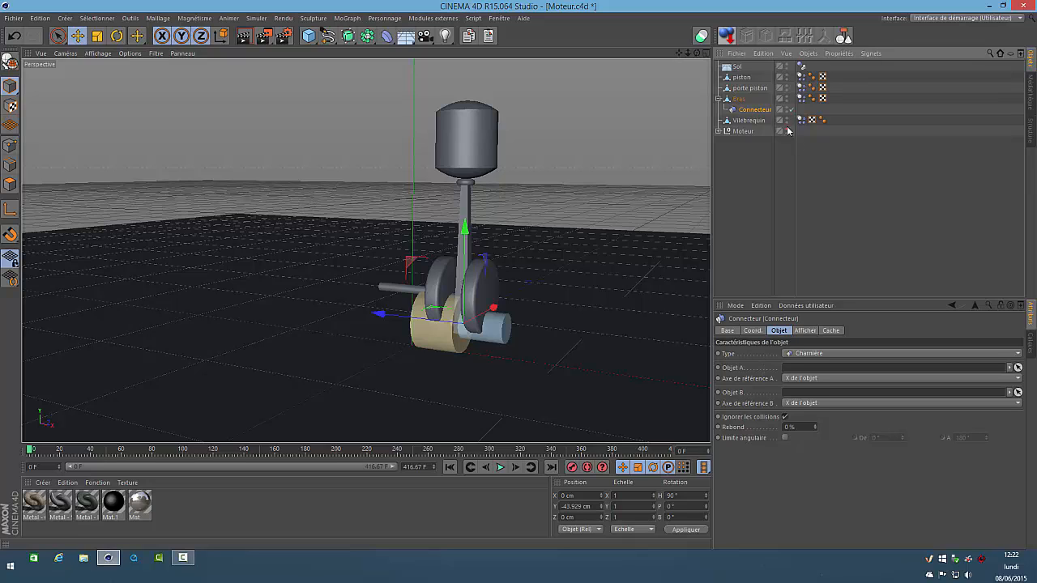
drag(739, 100, 802, 373)
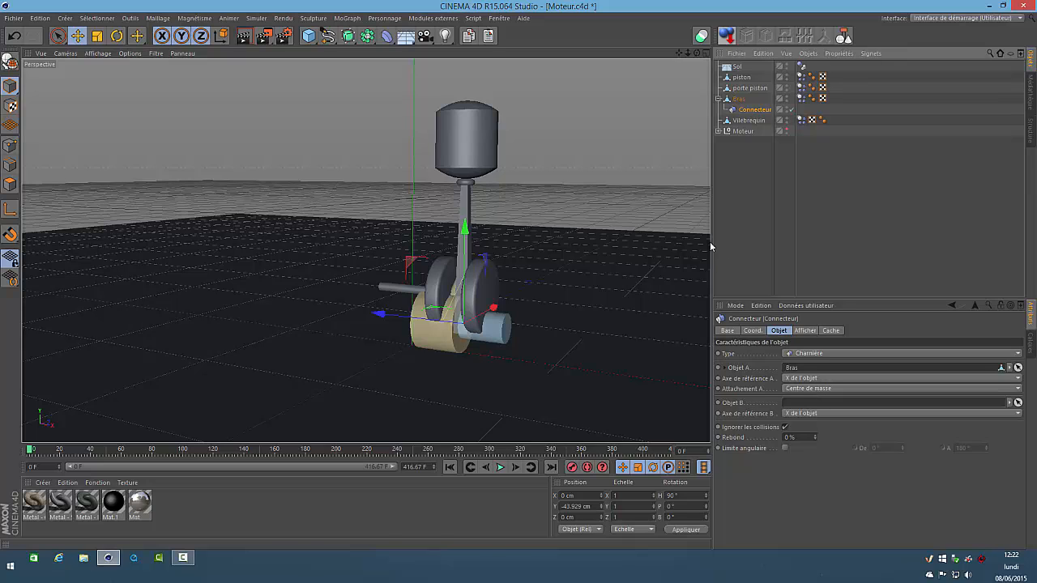
drag(750, 120, 815, 403)
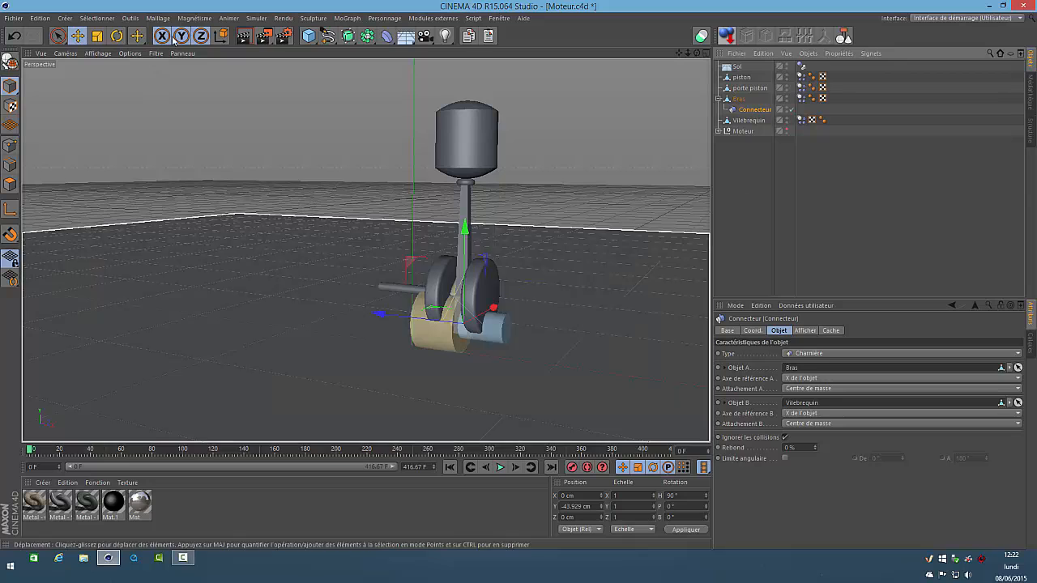
Add a second dynamics Connecteur at X 38 cm with an H rotation of 90°
click(262, 19)
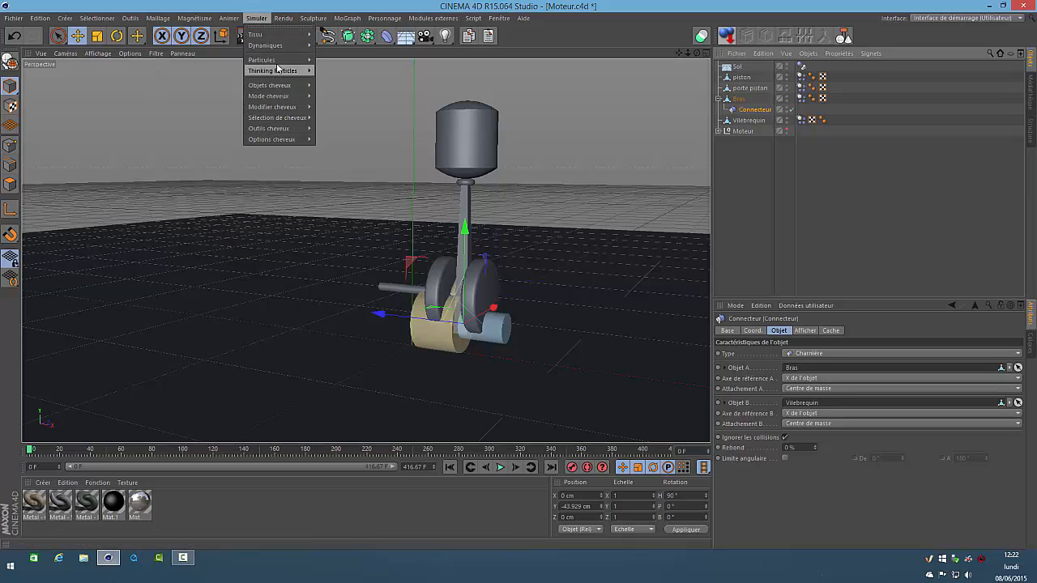
mouse_move(279, 45)
click(340, 50)
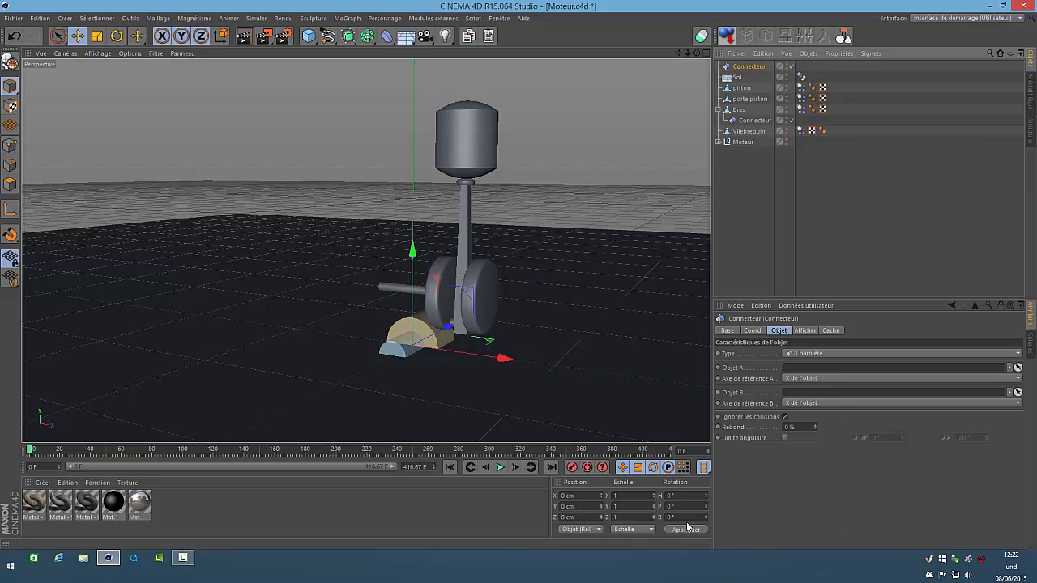
click(591, 495)
text(38)
key(Return)
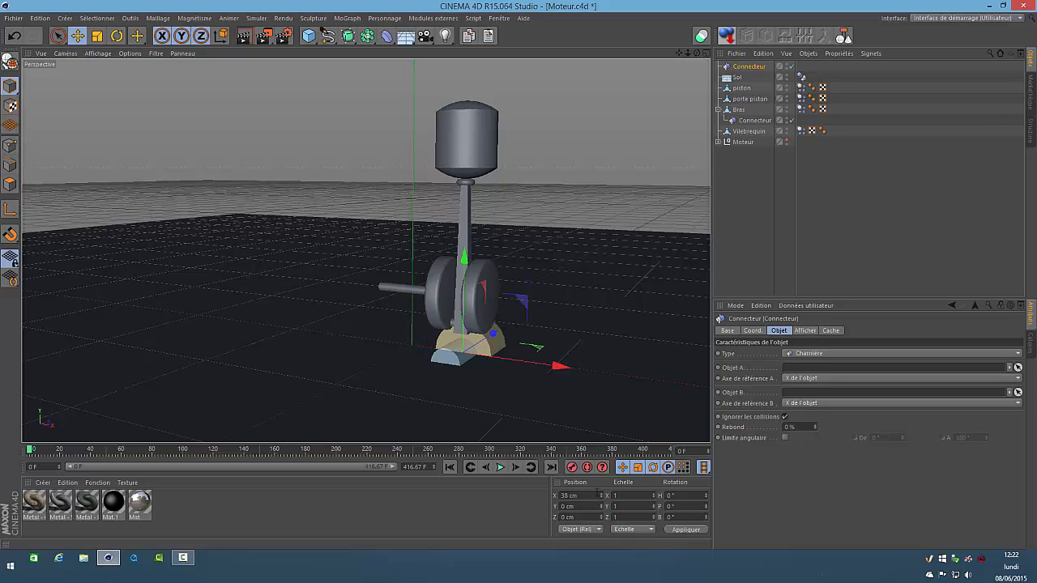
click(698, 496)
text(90)
key(Return)
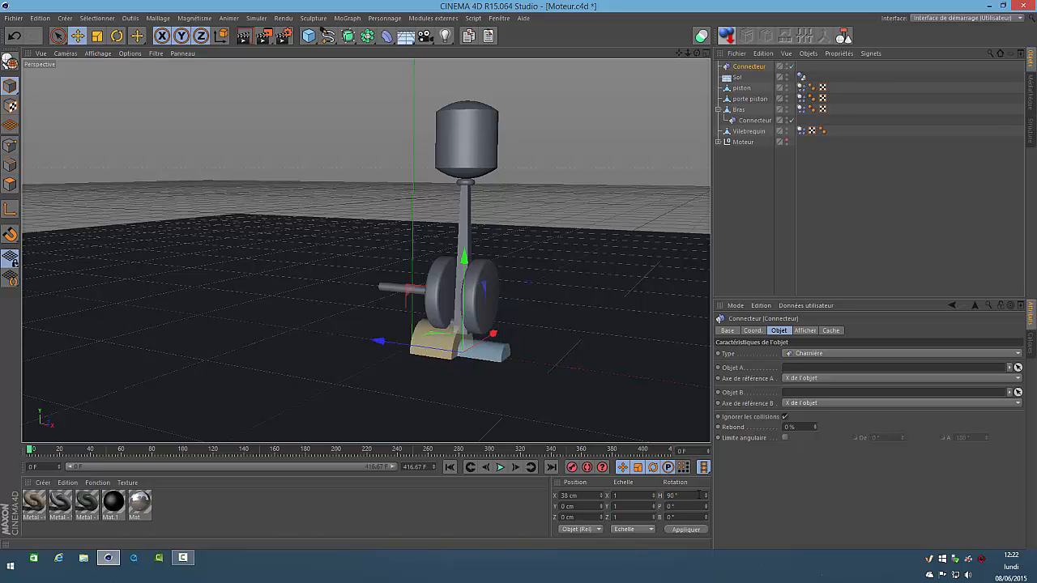
Raise the second Connecteur to about Y 114.4 cm, centred on the porte piston, and check it in the front view
drag(464, 258, 507, 87)
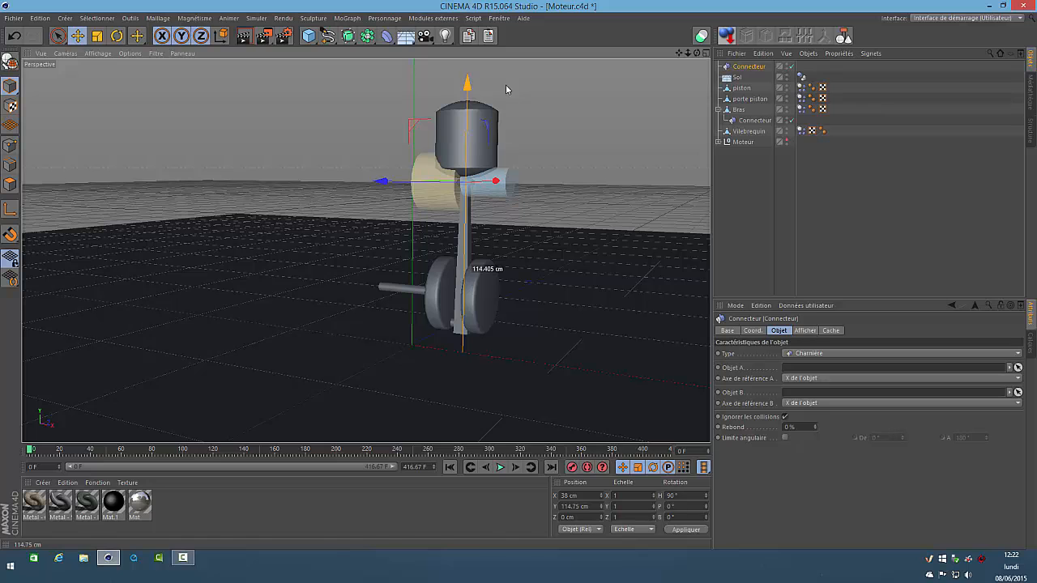
key(F4)
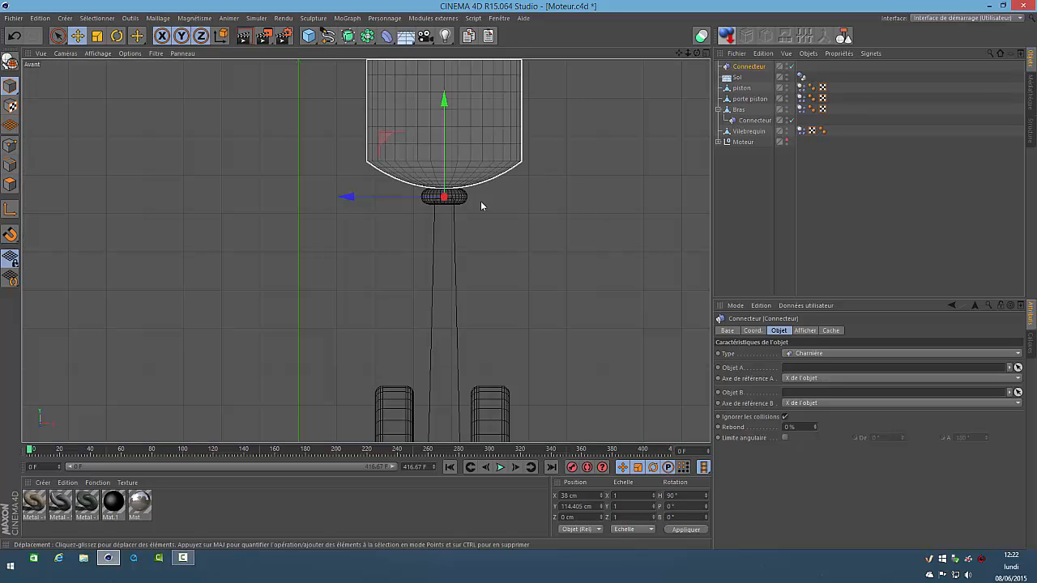
scroll(450, 196, up, 6)
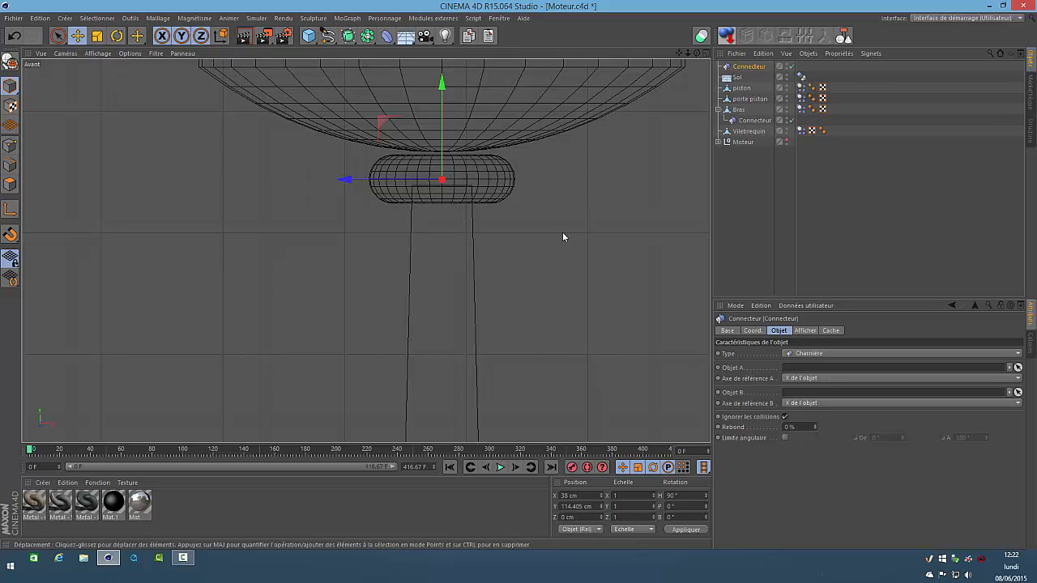
key(F1)
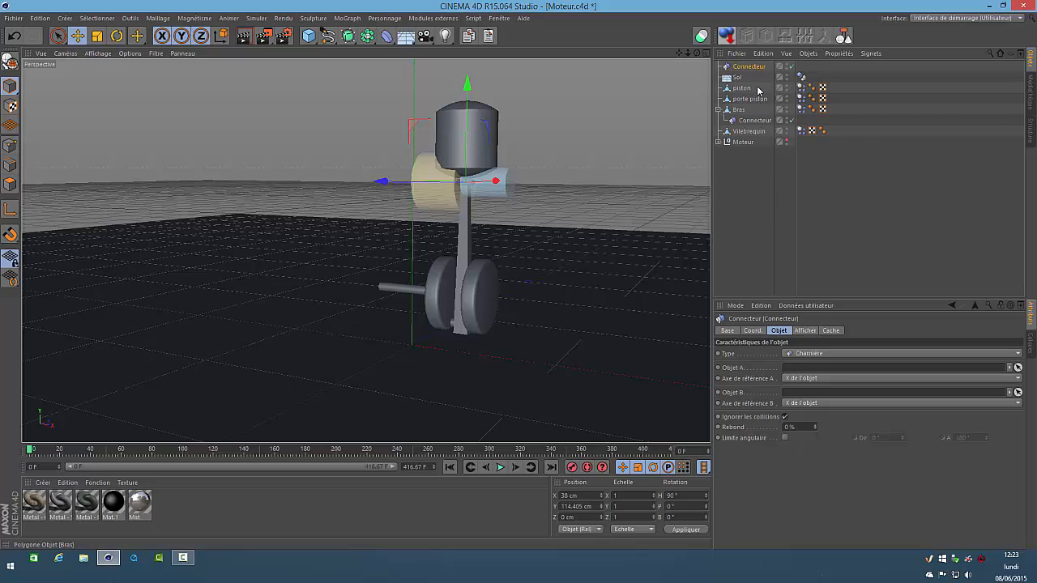
Nest the second Connecteur under porte piston and link it with porte piston as Objet A and Bras as Objet B
drag(752, 69, 756, 98)
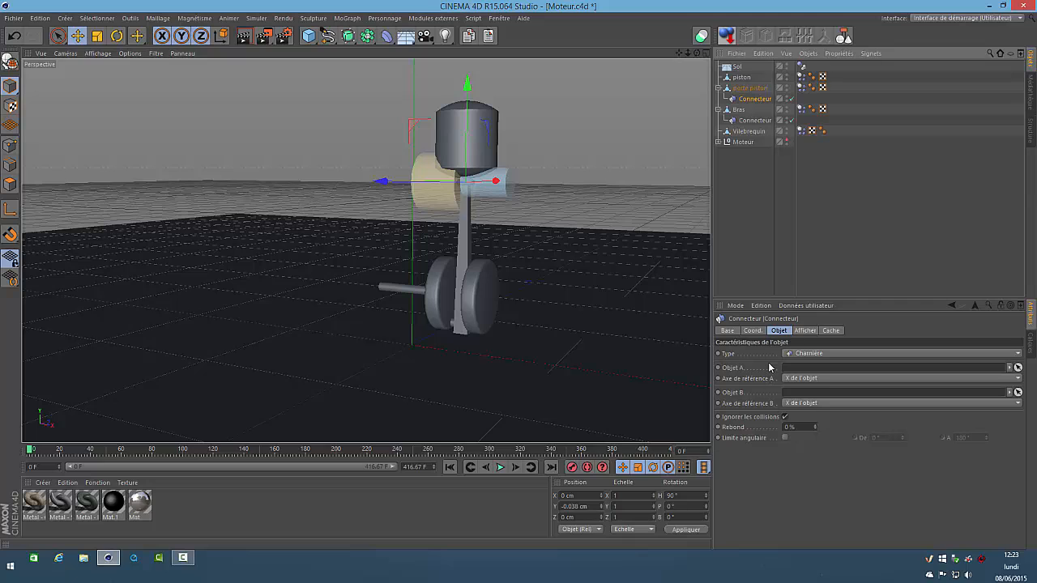
drag(739, 88, 800, 369)
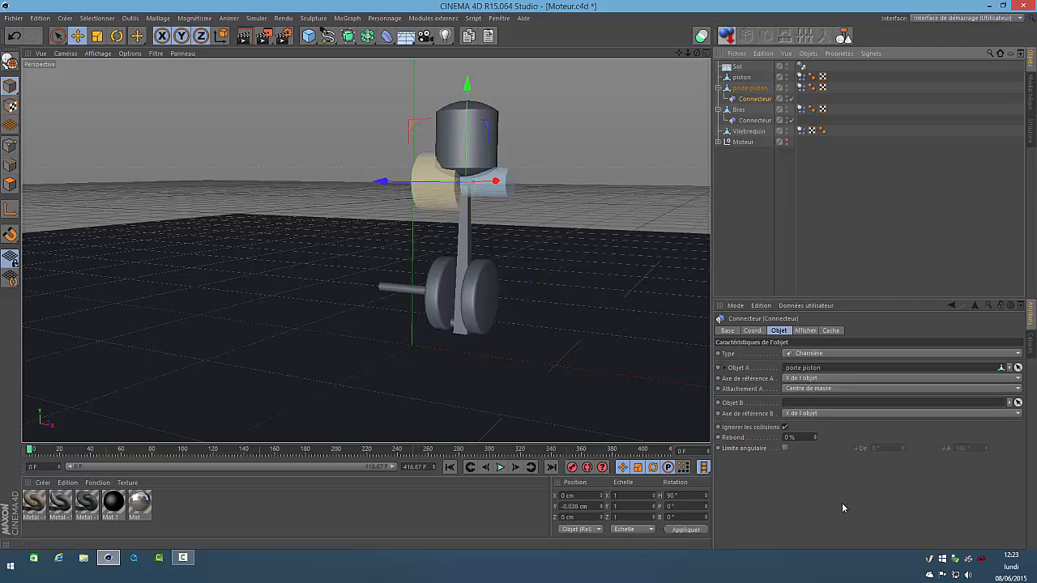
drag(738, 112, 806, 412)
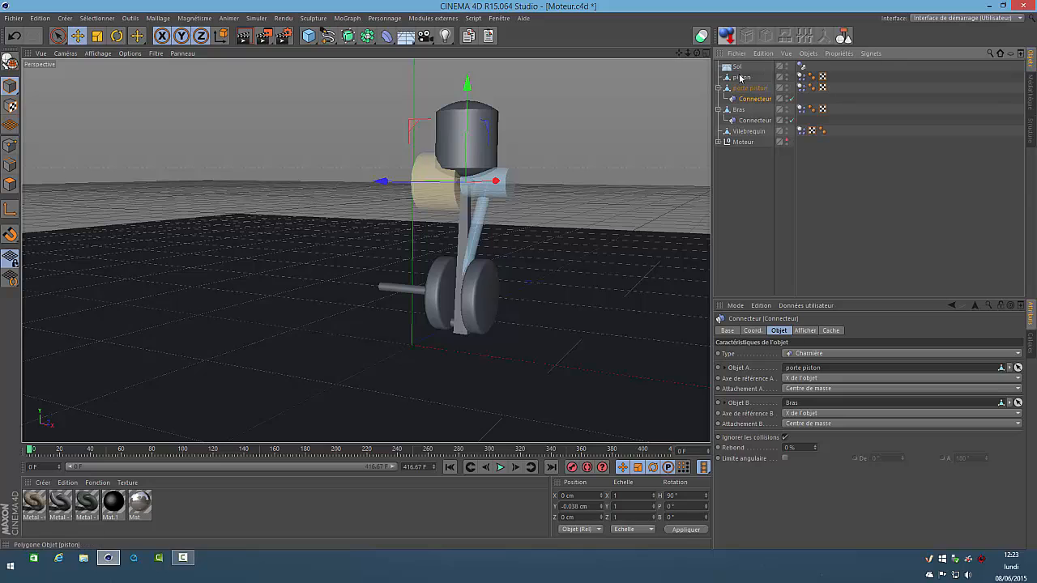
Add a third dynamics Connecteur with an H rotation of 90° and position it at X 38 cm
click(256, 18)
mouse_move(282, 50)
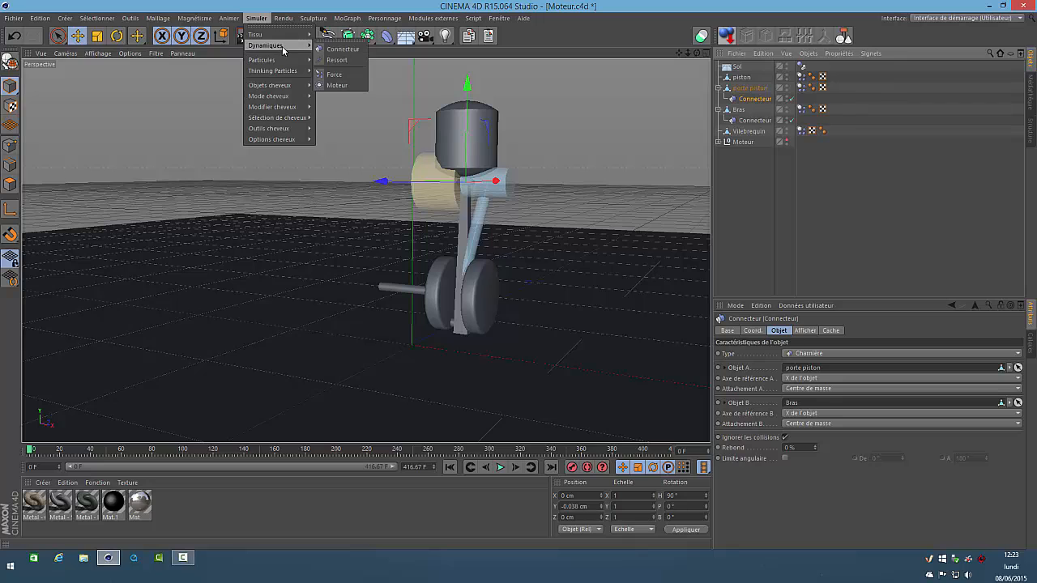
click(334, 50)
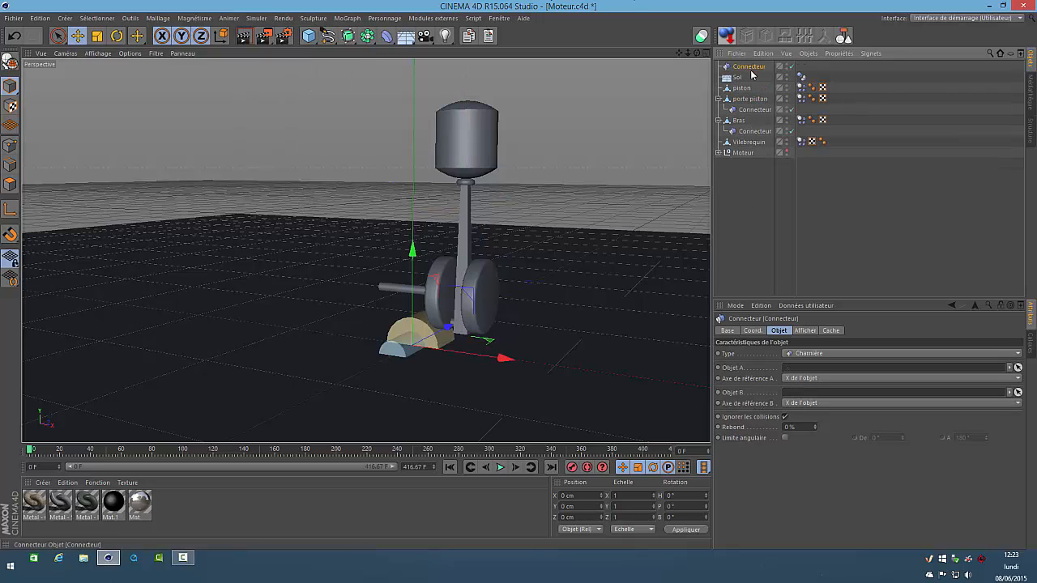
click(685, 495)
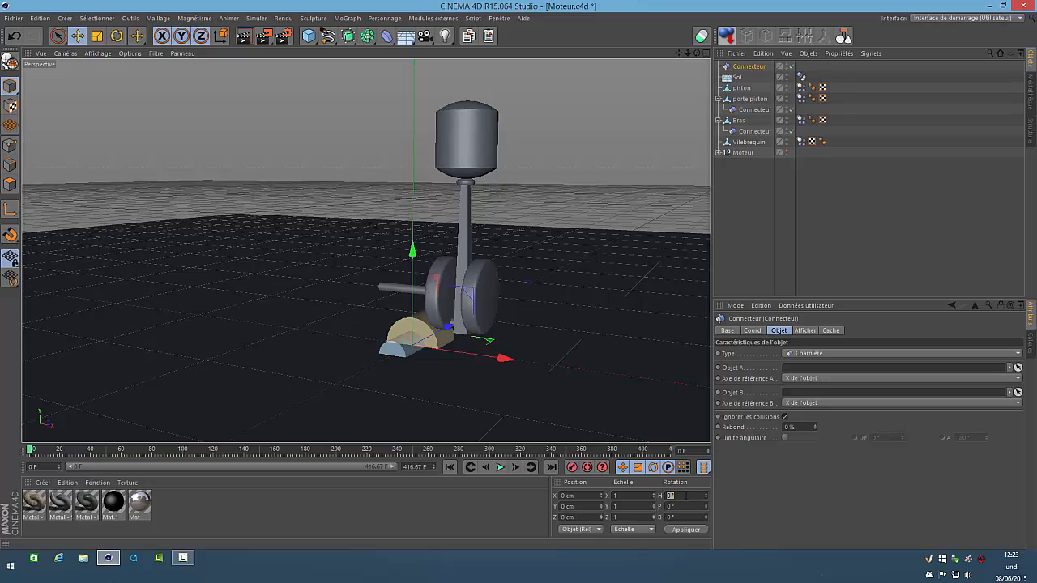
key(Return)
click(587, 496)
text(38)
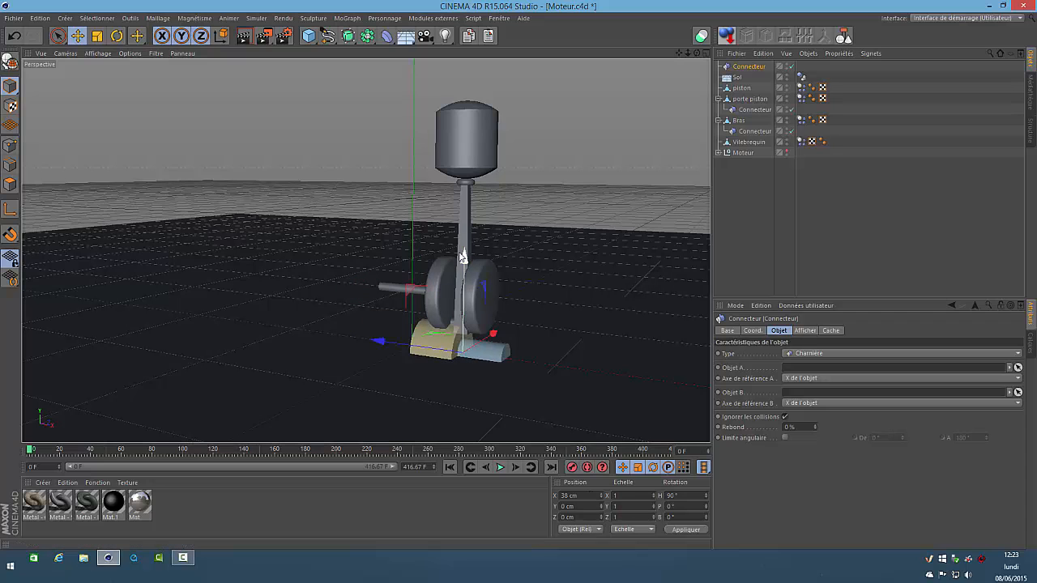
Raise the third Connecteur to about Y 116.7 cm, at the base of the piston, and check it in the front view
drag(464, 259, 488, 86)
key(F4)
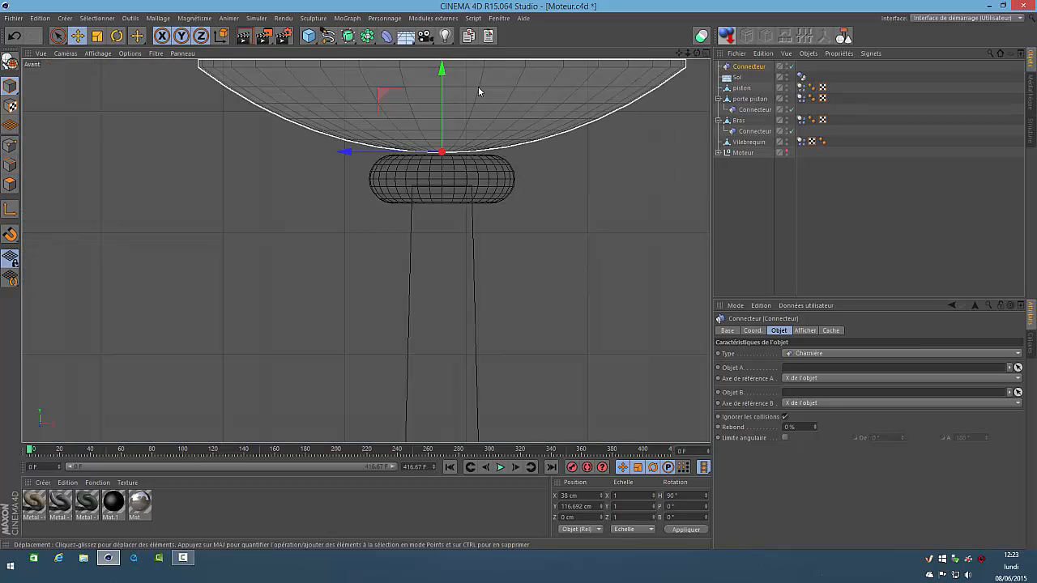
click(727, 204)
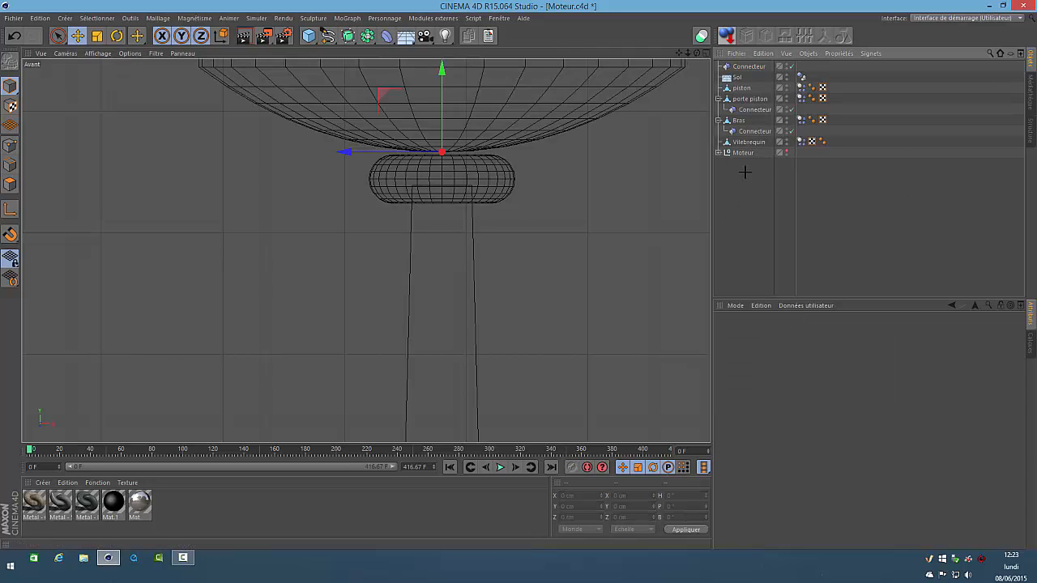
key(F1)
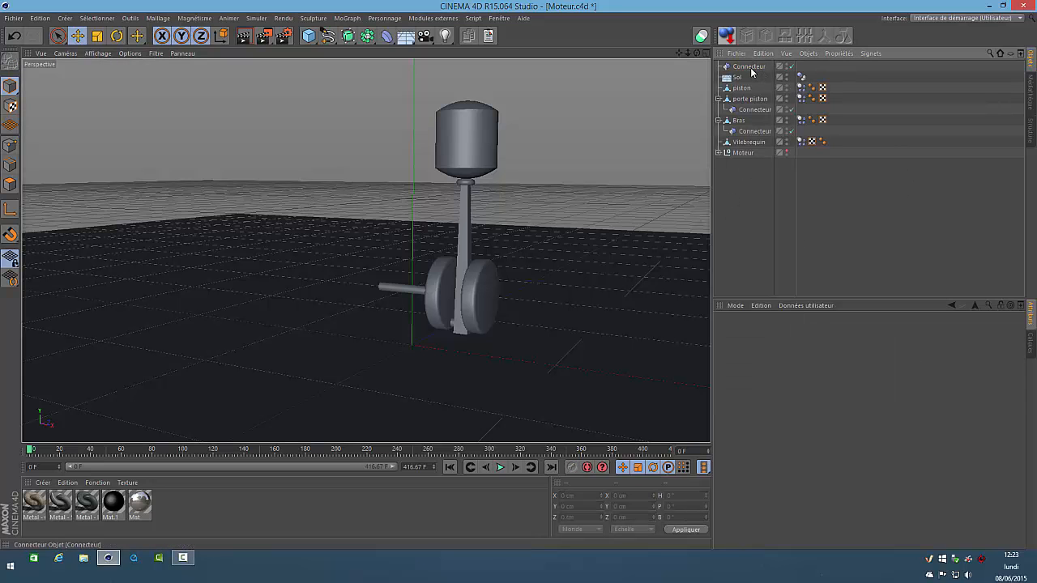
Nest the third Connecteur under piston and link it with piston as Objet A and porte piston as Objet B
drag(751, 71, 797, 374)
drag(750, 98, 815, 409)
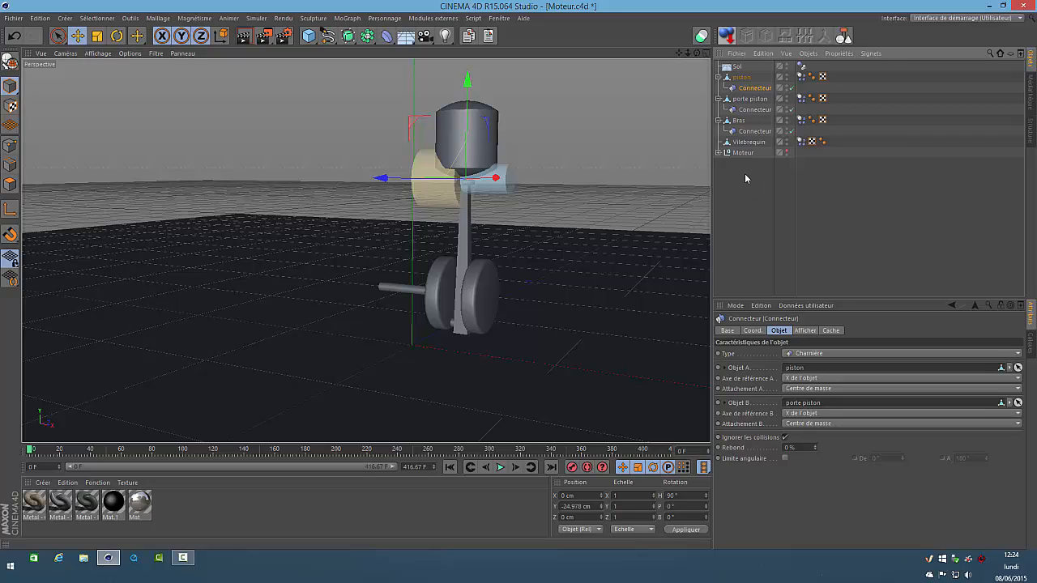
click(744, 173)
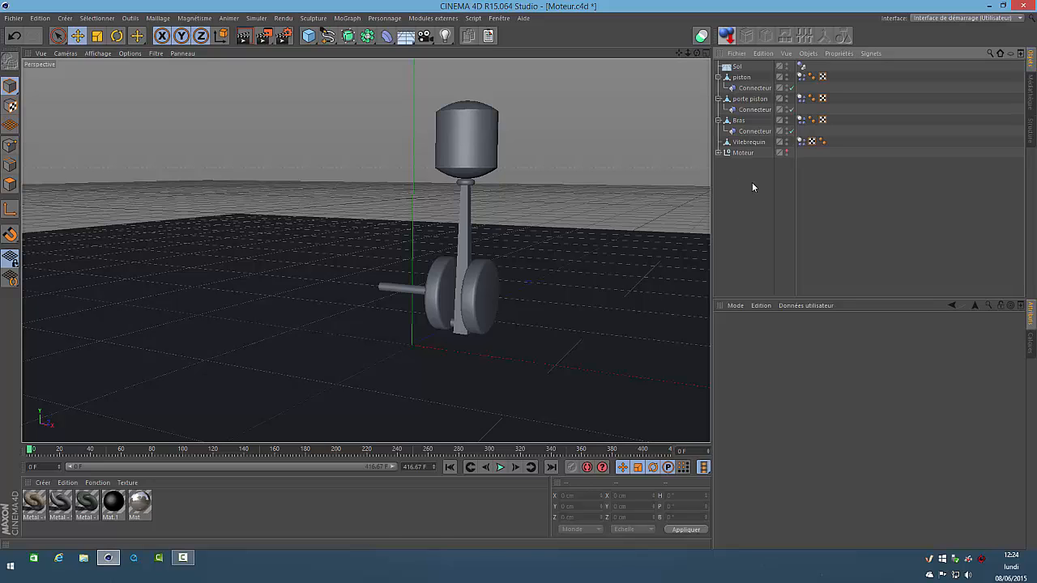
Add a dynamics Moteur object and set its H rotation to 90°
click(256, 18)
mouse_move(264, 44)
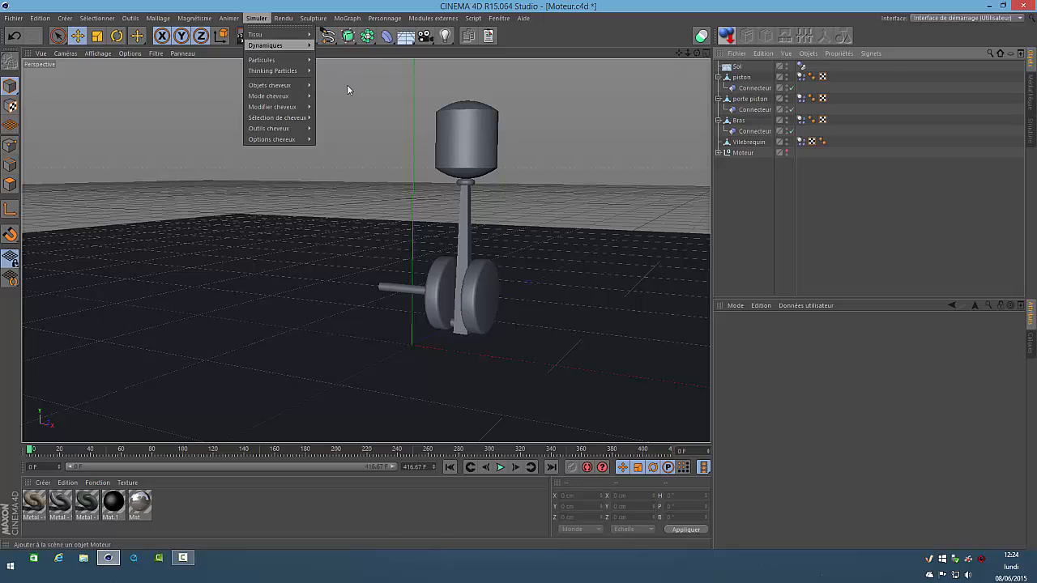
click(346, 84)
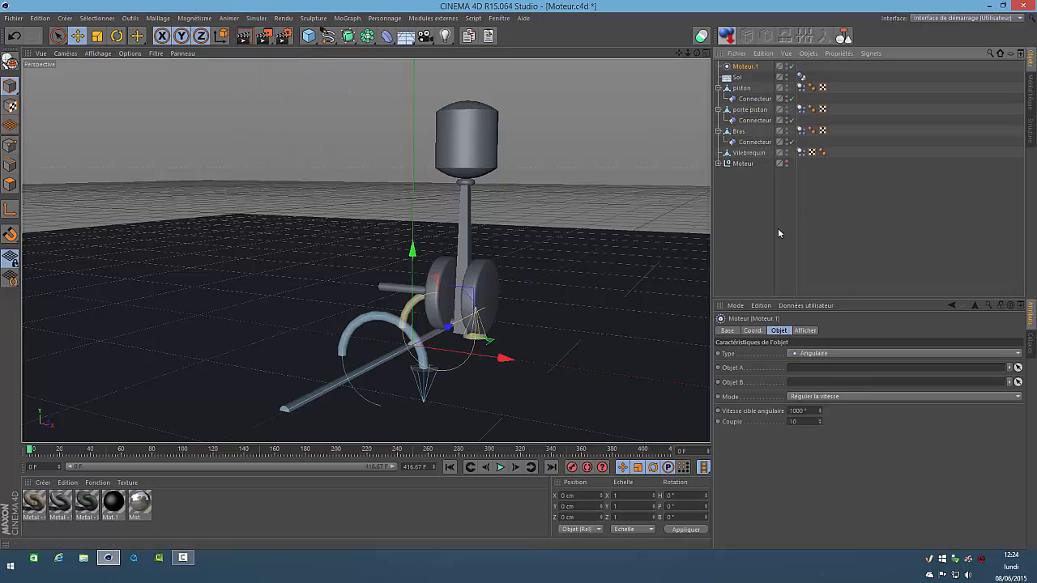
click(687, 496)
text(90)
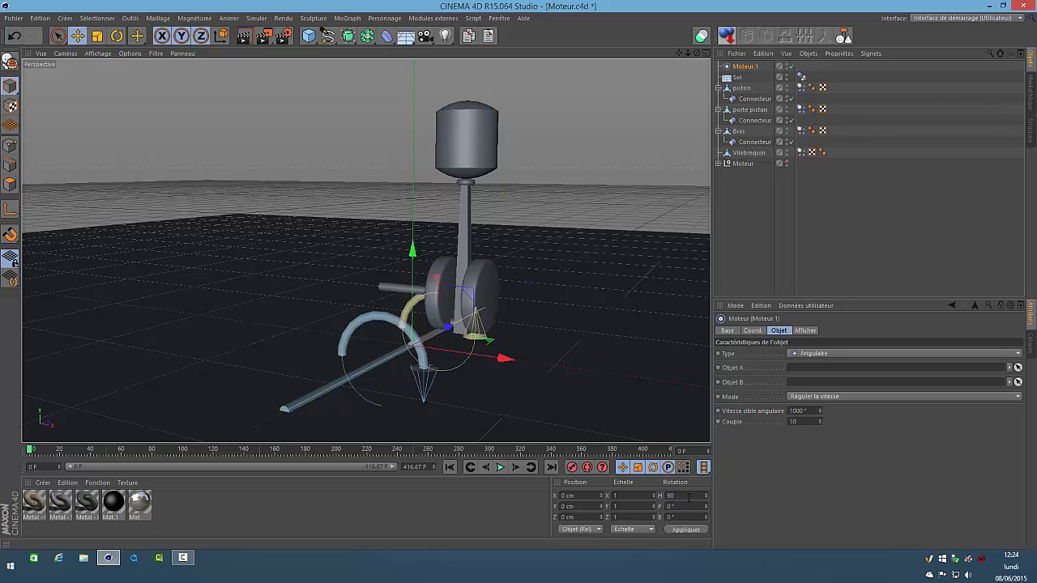
key(Return)
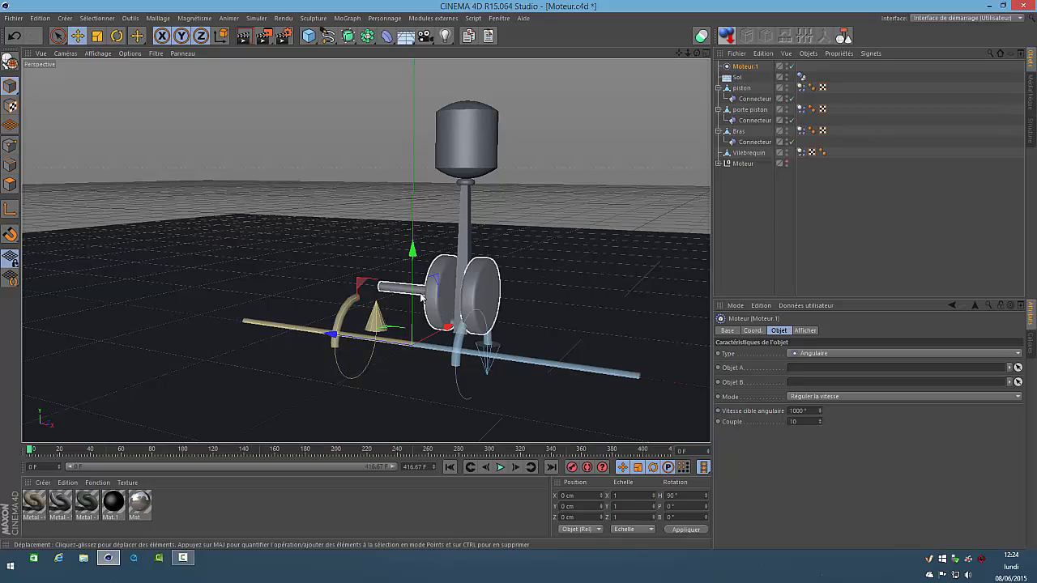
Raise the new Moteur to Y 40 cm and slide it along the crankshaft axis to about X 35.2 cm
click(586, 506)
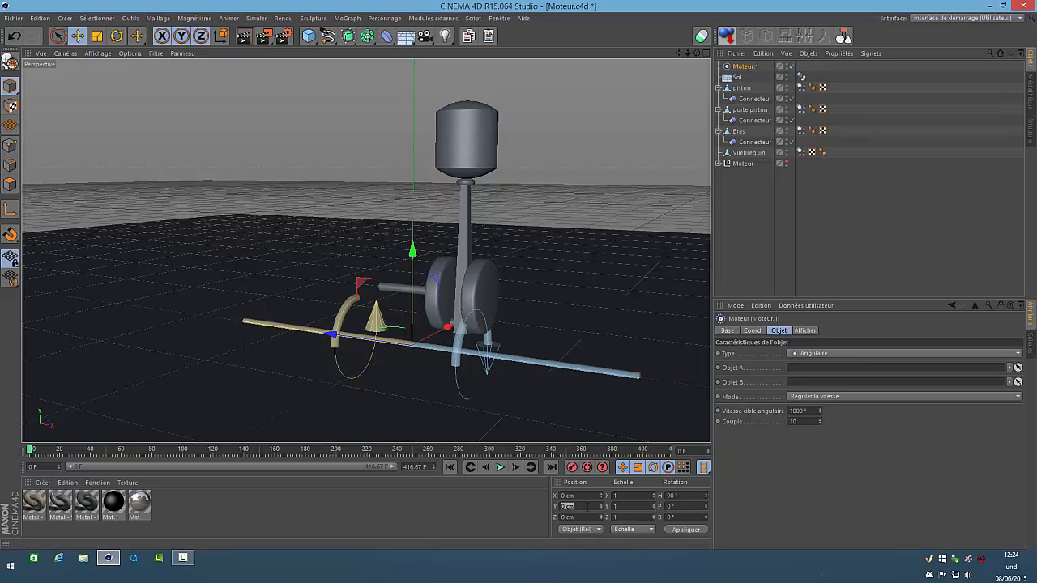
text(40)
key(Return)
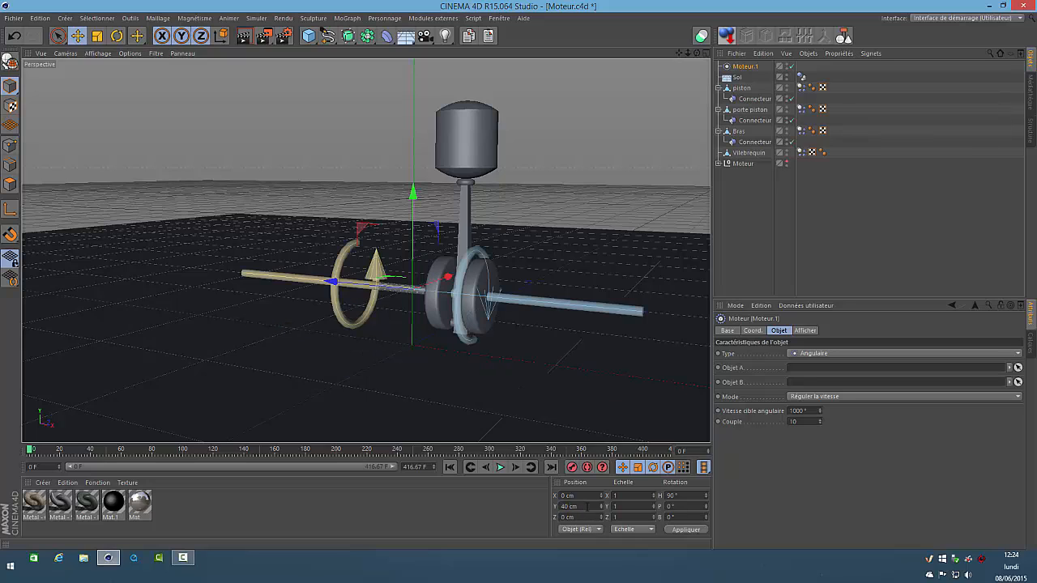
drag(697, 53, 519, 278)
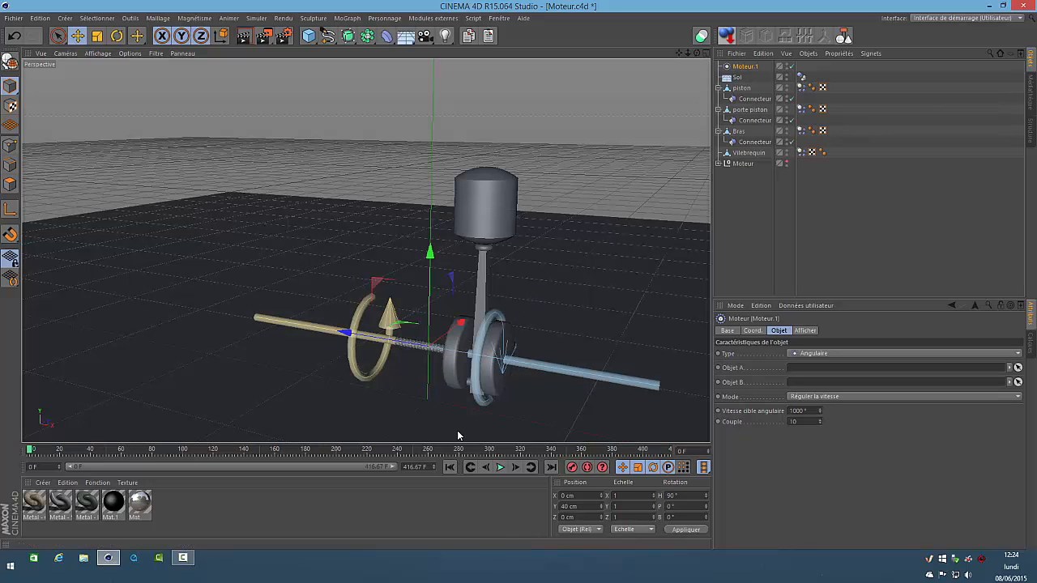
drag(352, 329, 393, 358)
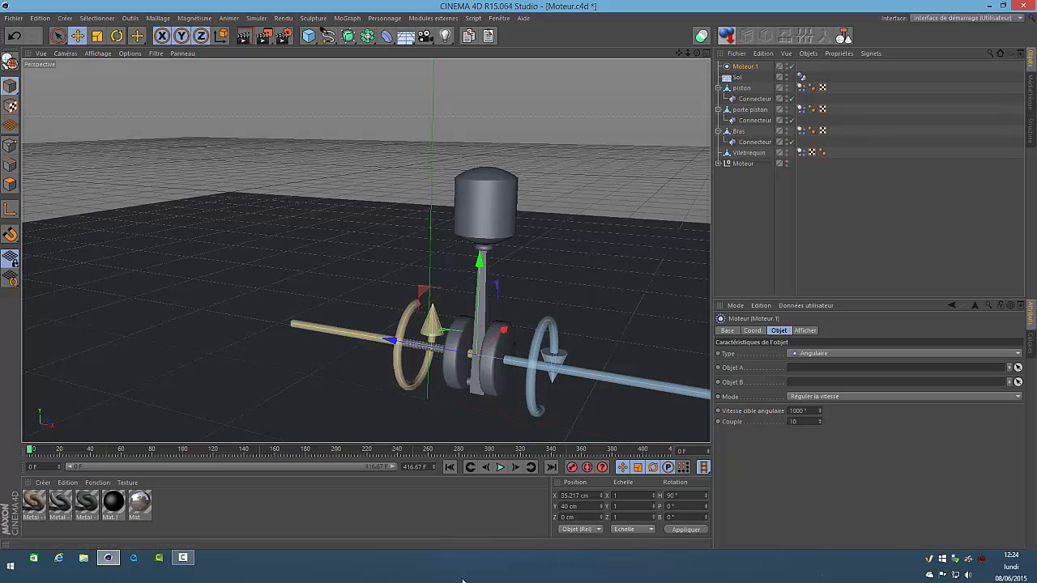
Move Moteur.1 in the object hierarchy to just below Vilebrequin
click(758, 204)
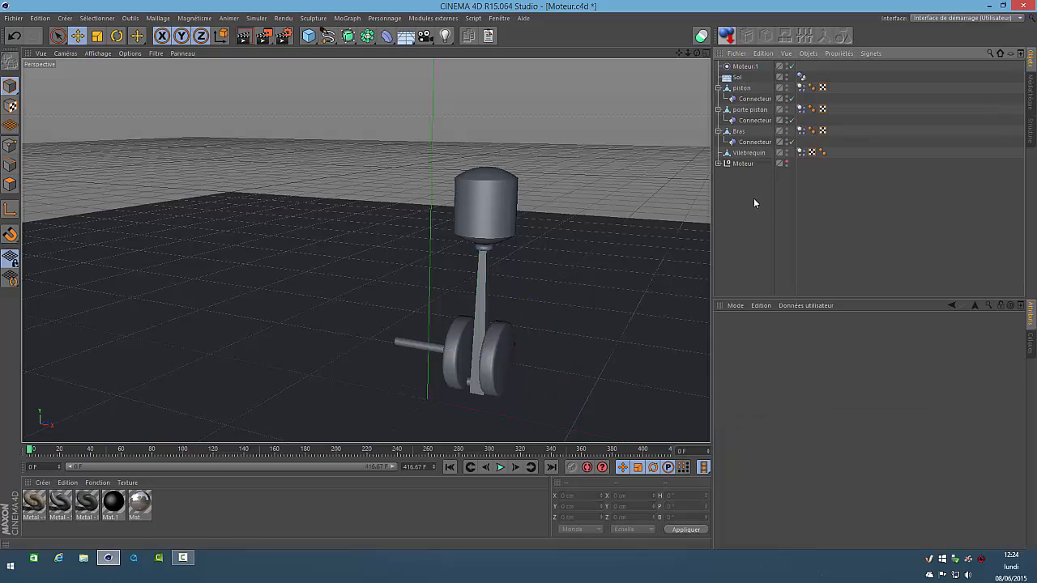
click(742, 66)
drag(742, 70, 757, 159)
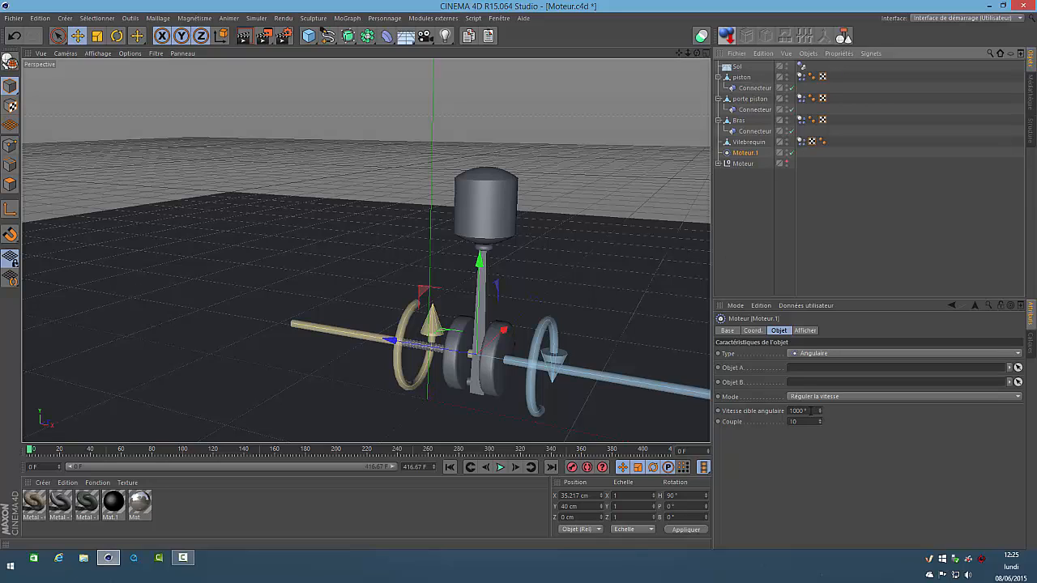
Set the target angular speed of Moteur.1 to 200° and its torque to 100
click(810, 411)
text(1)
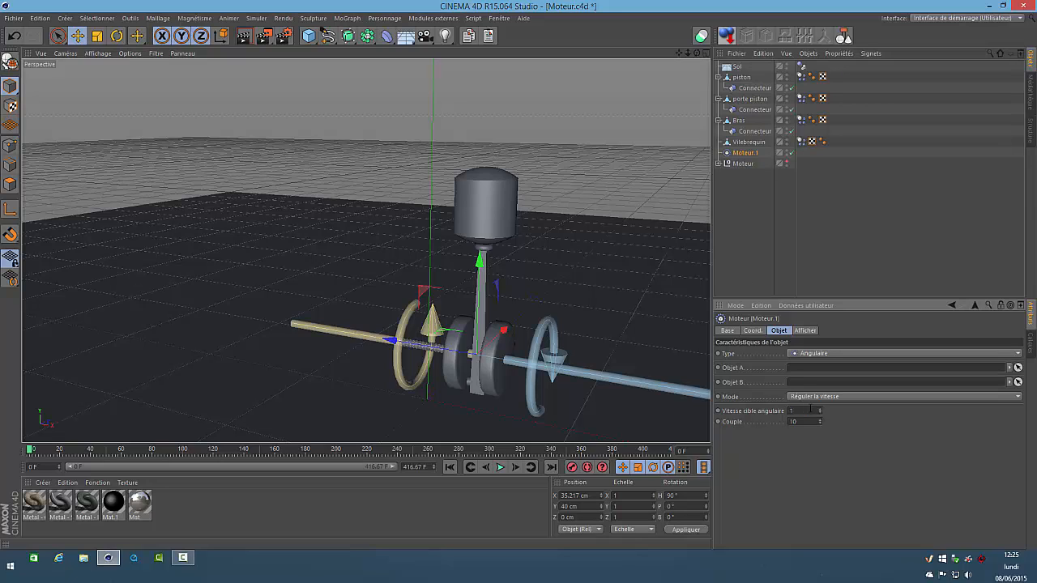
double_click(810, 411)
text(2)
click(809, 421)
text(100)
key(Return)
Play the simulation with nothing selected to test the unlinked motor, and rewind to frame 0
click(744, 190)
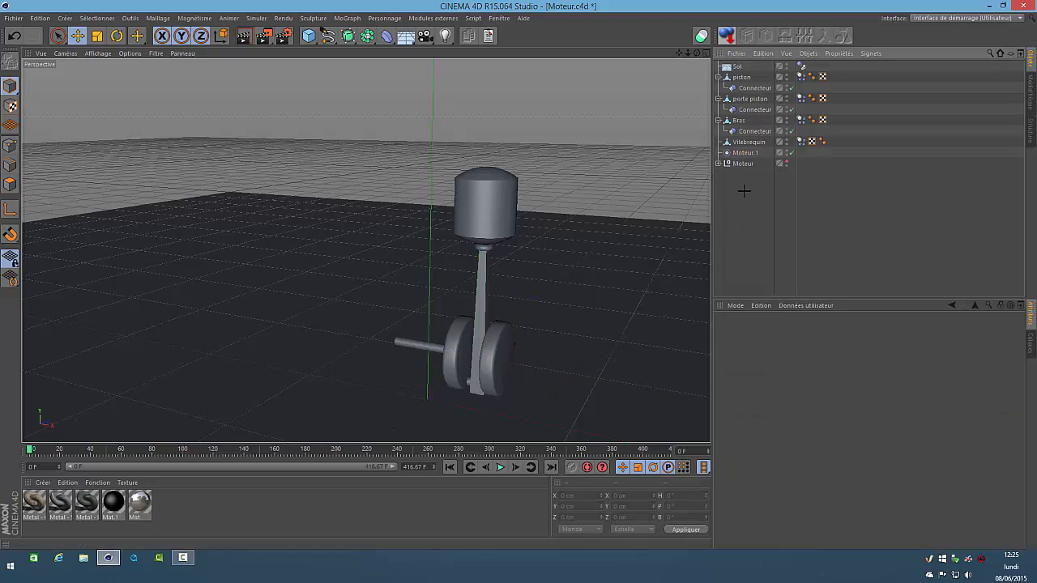
click(500, 467)
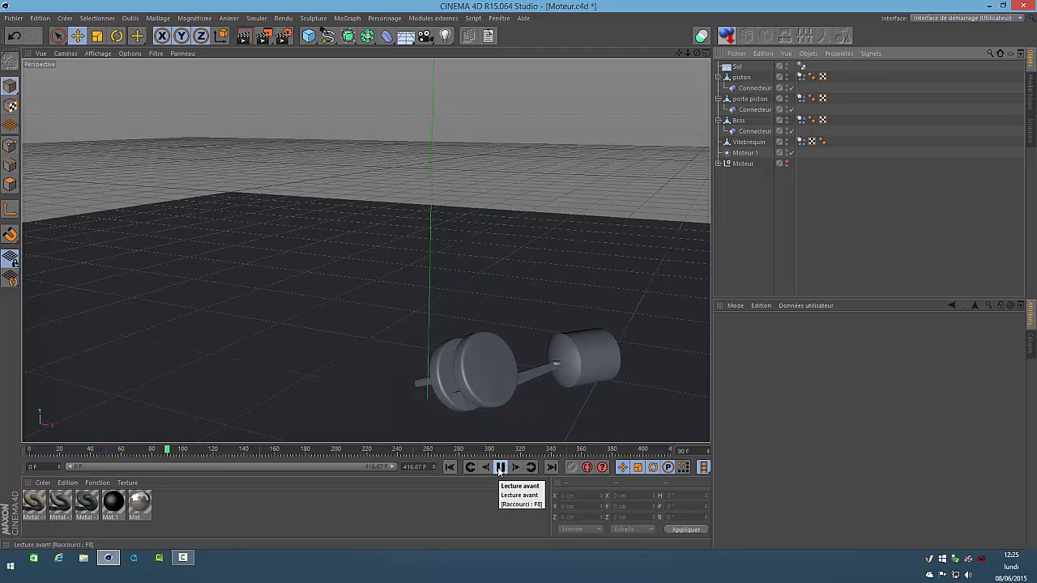
click(500, 467)
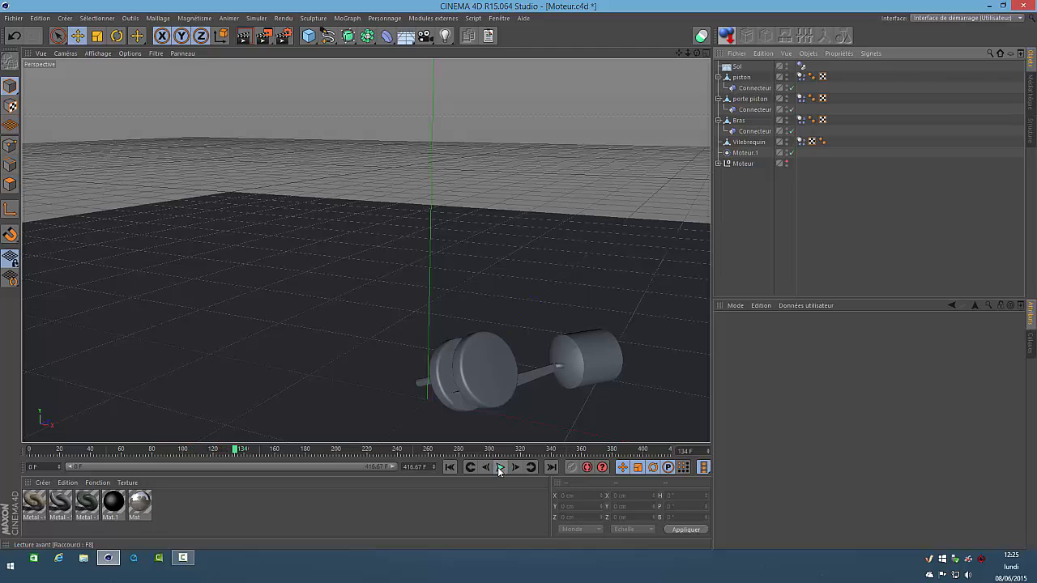
click(450, 467)
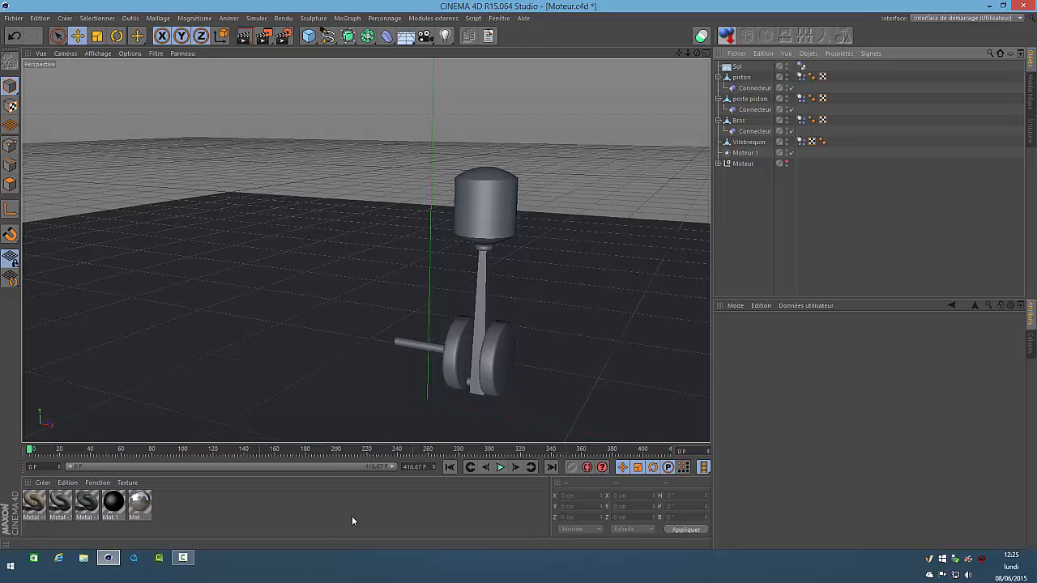
Add a fourth dynamics Connecteur with H rotation 90° and position it on the crankshaft axis at Y 40 cm and about X 8.7 cm
click(257, 20)
mouse_move(277, 45)
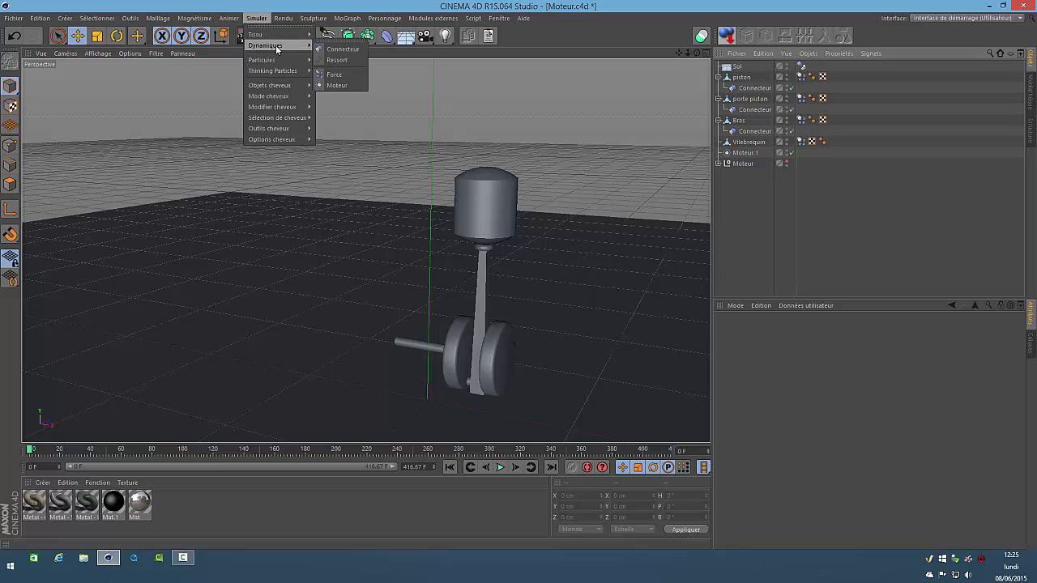
click(343, 49)
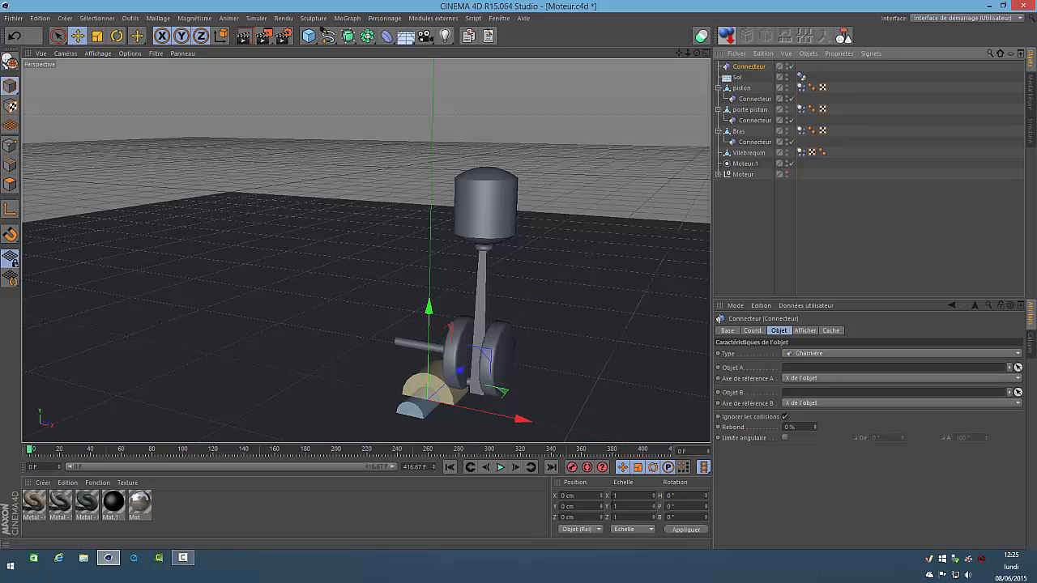
click(587, 504)
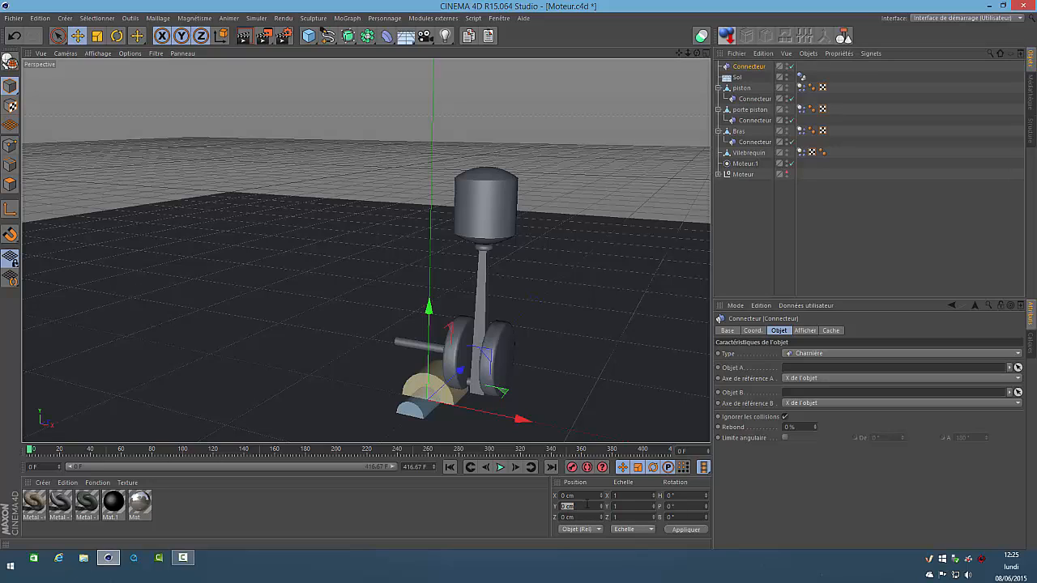
text(40)
key(Return)
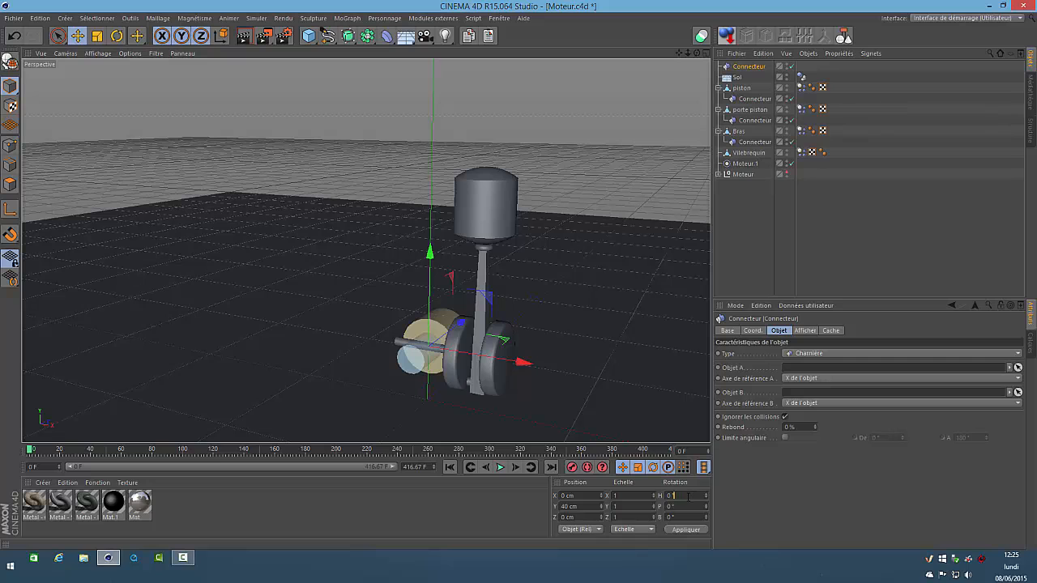
text(90)
key(Return)
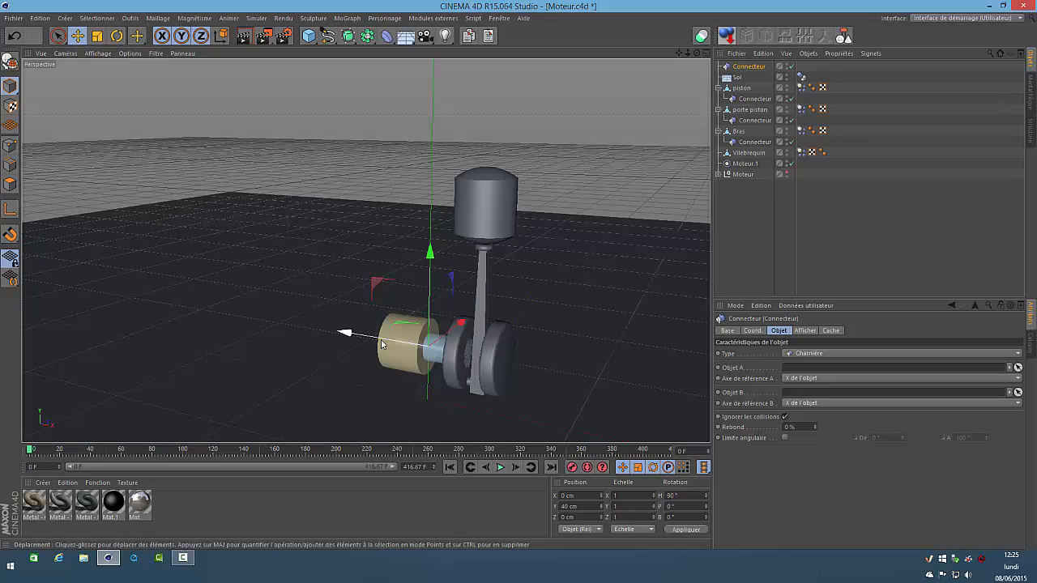
drag(345, 335, 359, 332)
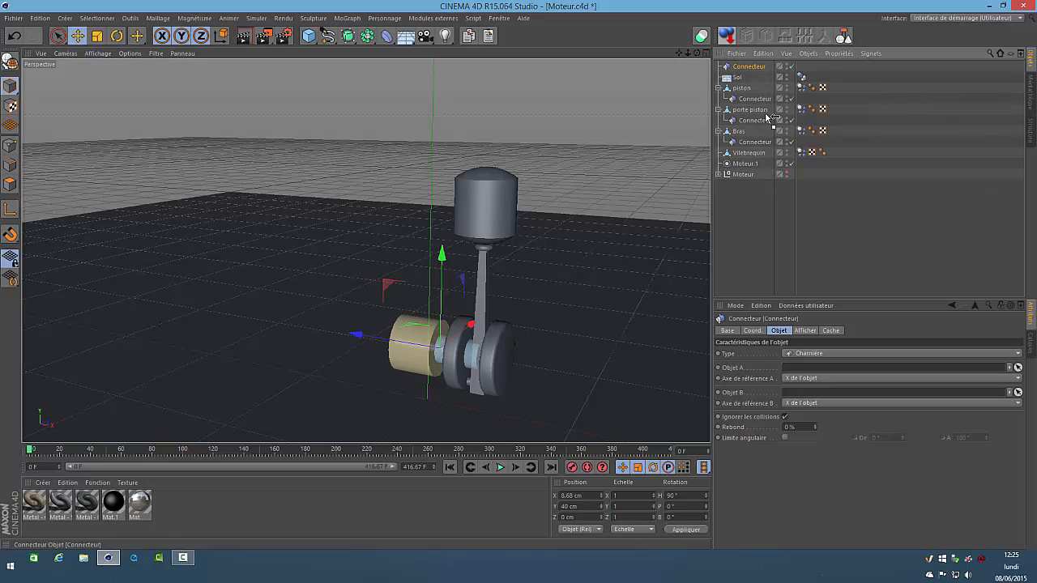
Nest the new Connecteur and Moteur.1 under Vilebrequin, and link the Connecteur with Vilebrequin as Objet A and Sol as Objet B
drag(761, 144, 742, 154)
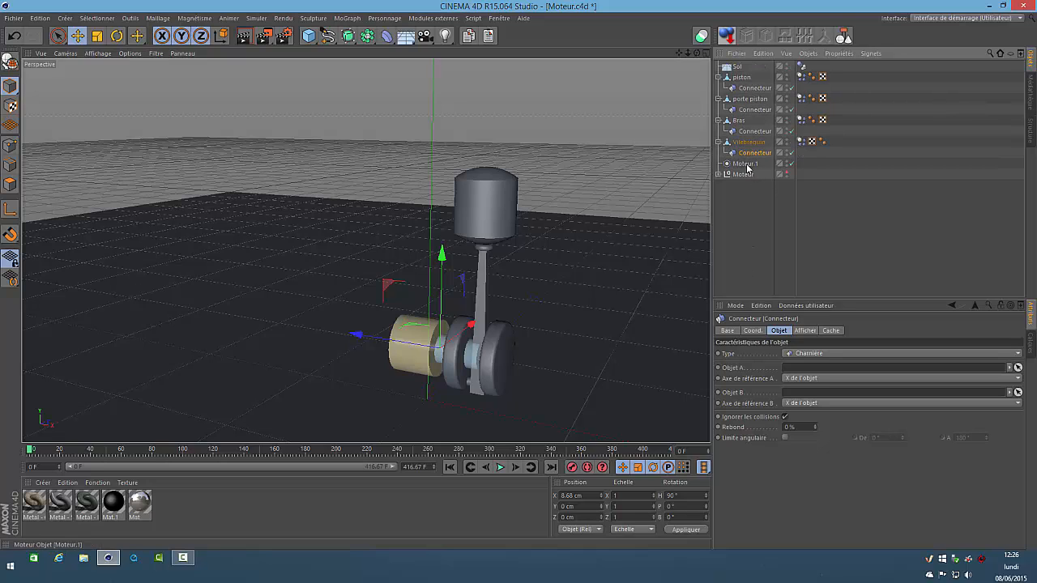
drag(746, 167, 755, 149)
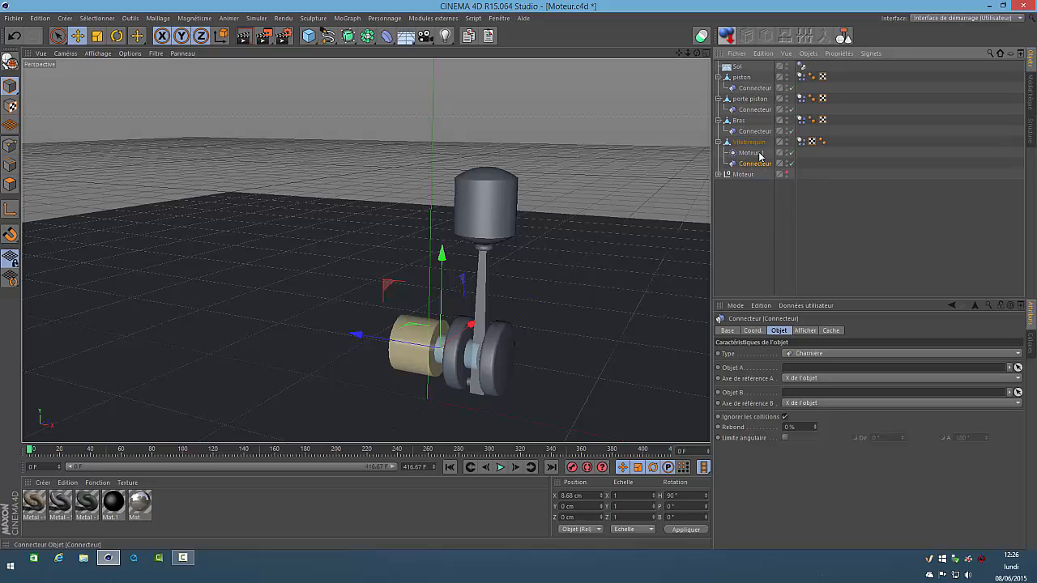
drag(756, 142, 760, 155)
drag(801, 341, 810, 369)
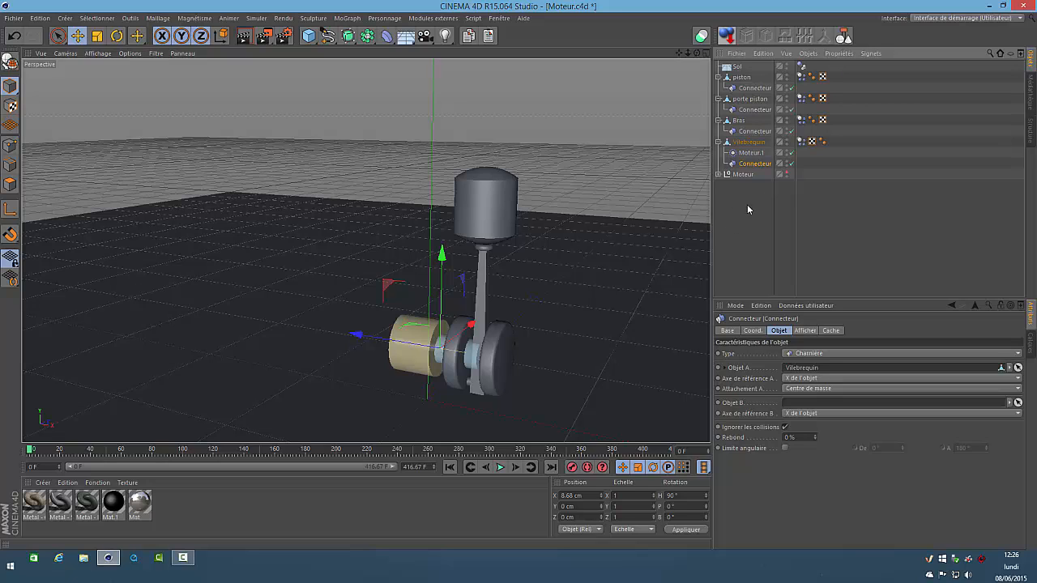
drag(735, 69, 811, 408)
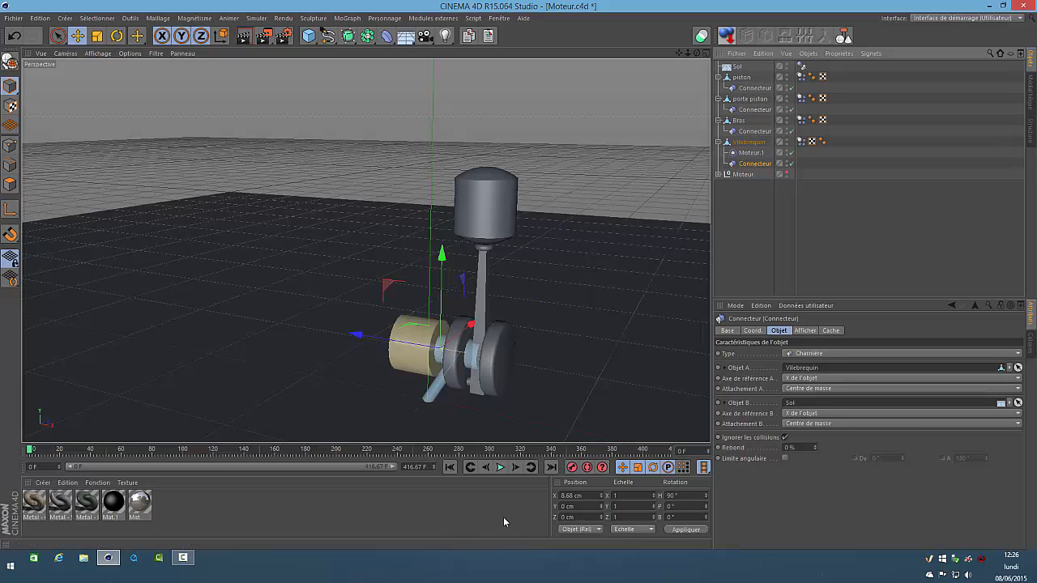
Play the simulation to check the crankshaft's hinge to the floor, and return to the first frame
click(501, 468)
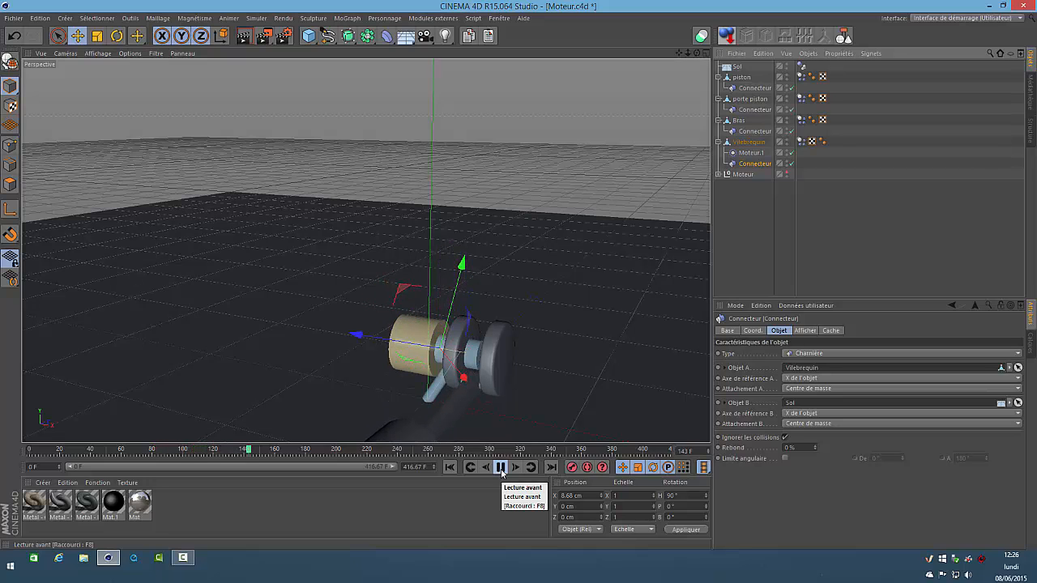
click(502, 468)
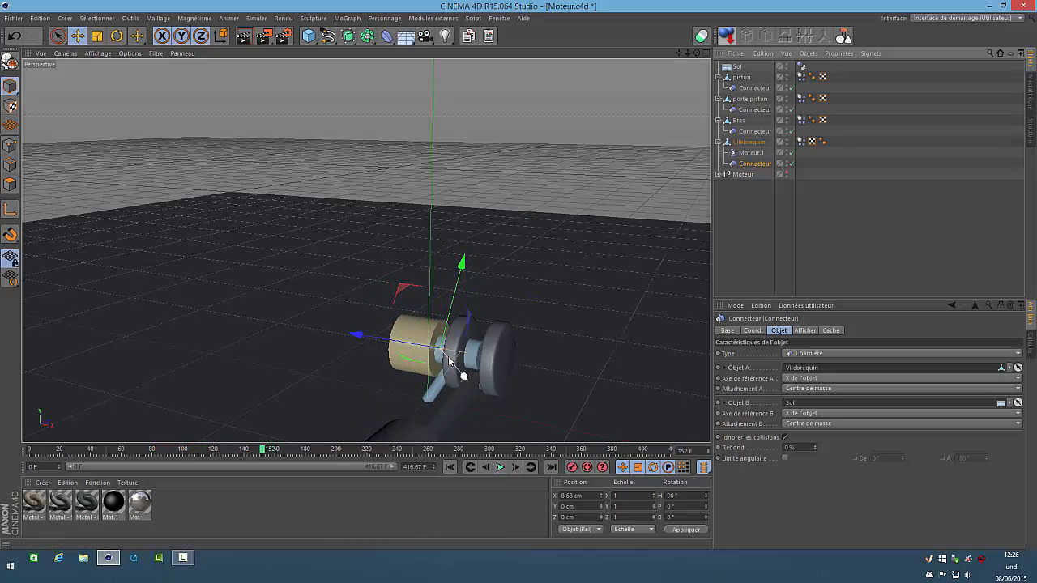
click(452, 467)
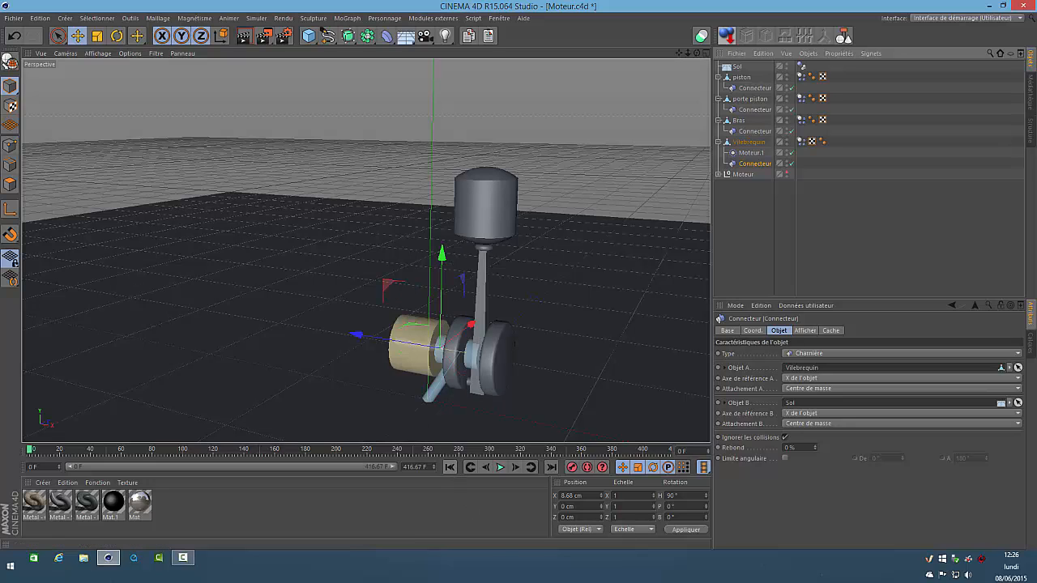
Assign Vilebrequin as Objet A of Moteur.1, and test the motorised crankshaft by playing the simulation and rewinding it
click(750, 153)
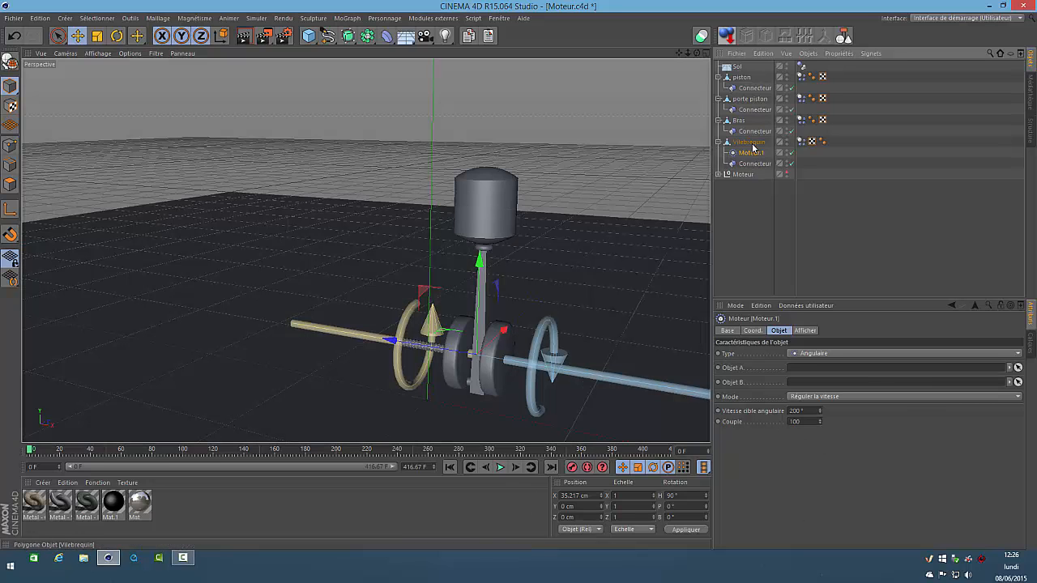
drag(752, 145, 802, 373)
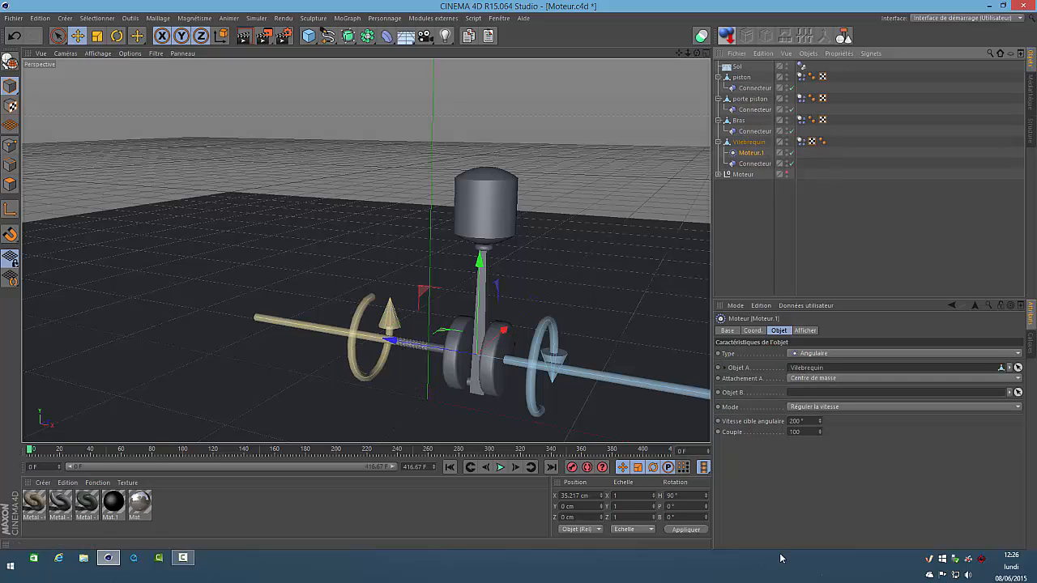
click(499, 468)
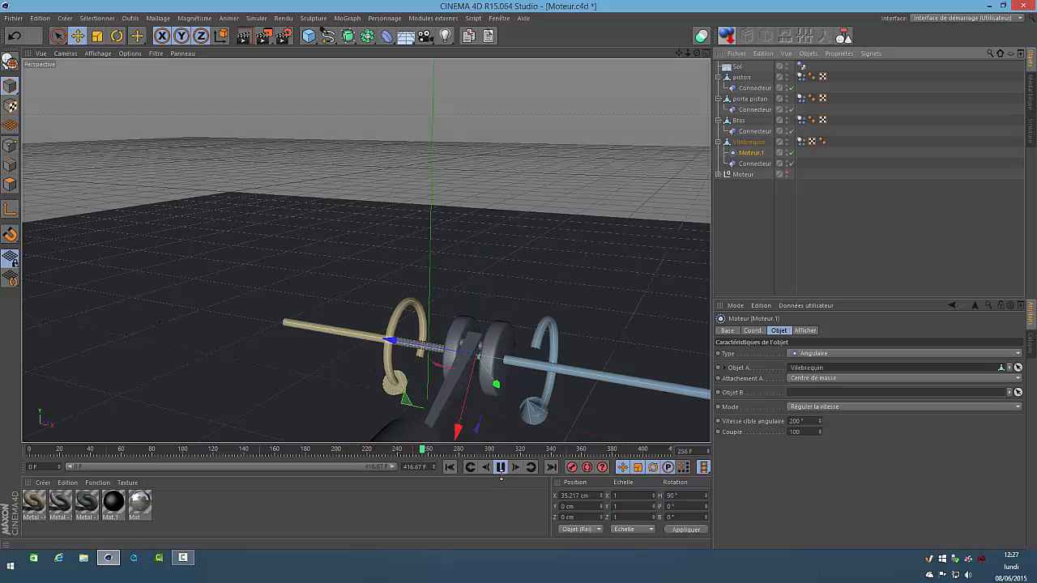
click(500, 466)
click(450, 467)
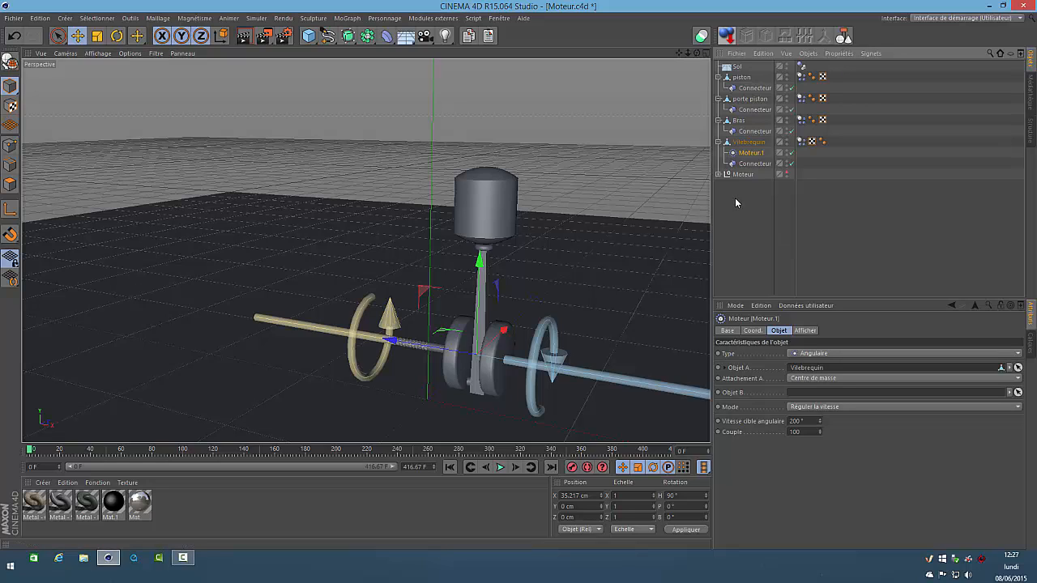
Collapse the Vilebrequin, Bras, porte piston and piston hierarchies, and move Sol to the end of the object list
click(717, 142)
click(717, 120)
click(718, 98)
click(717, 77)
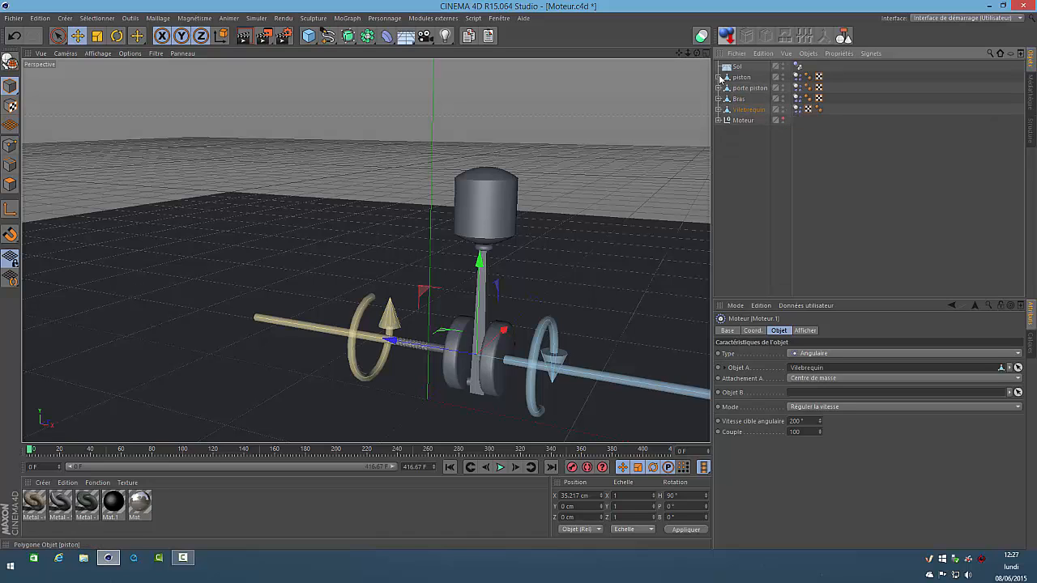
click(730, 67)
drag(737, 151, 739, 154)
click(739, 164)
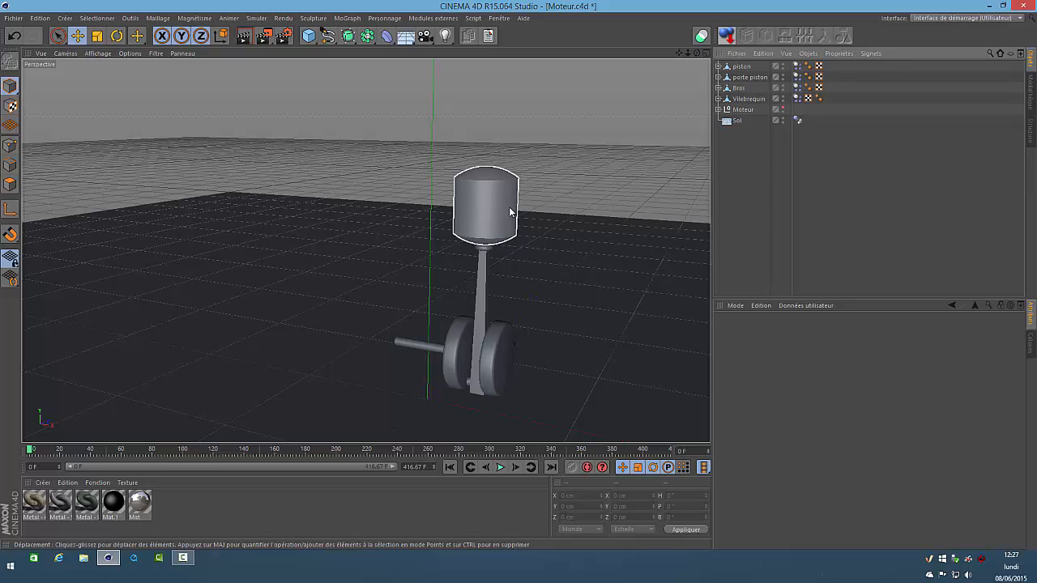
Add a dynamics Connecteur to the scene and set its type to Curseur
click(253, 20)
mouse_move(270, 49)
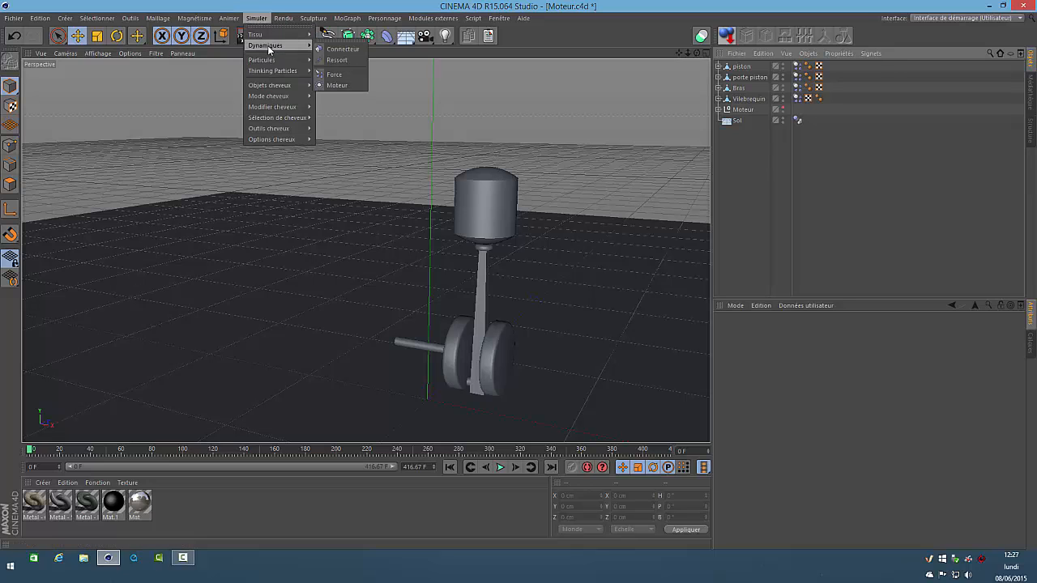
click(343, 49)
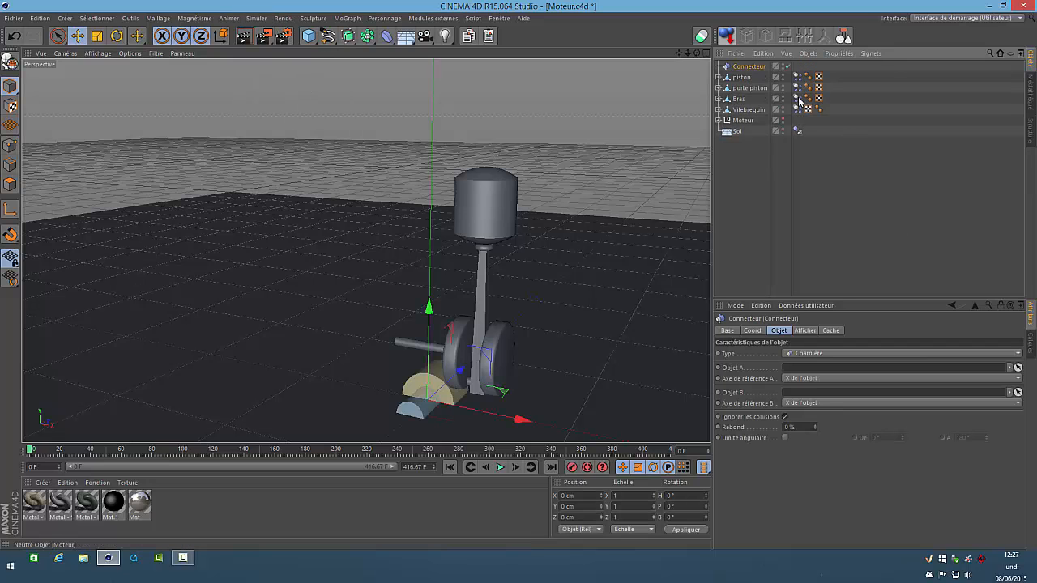
click(829, 356)
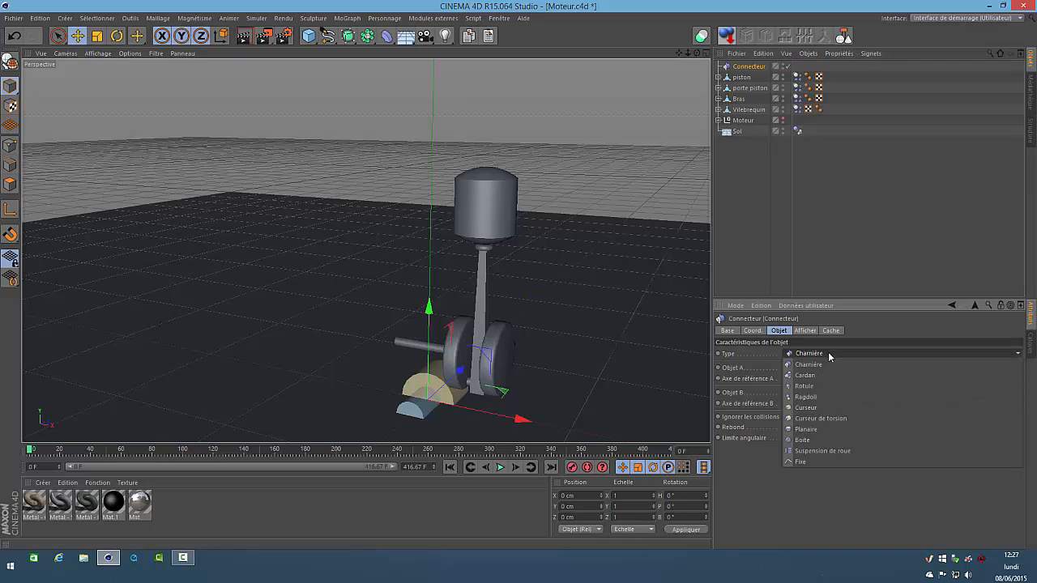
click(812, 409)
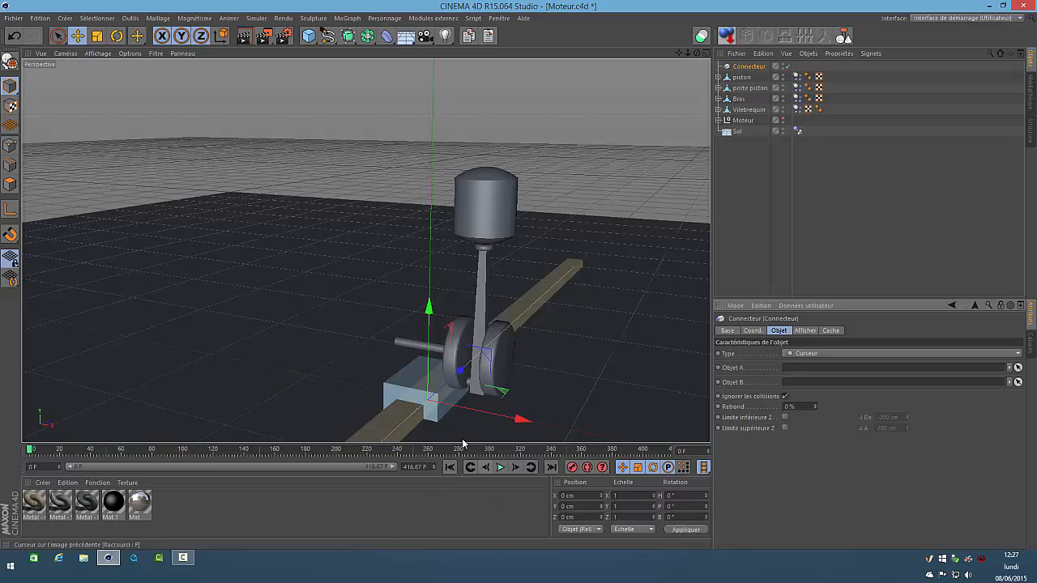
Set the Connecteur's P rotation to 90° and its X position to 38 cm
click(685, 506)
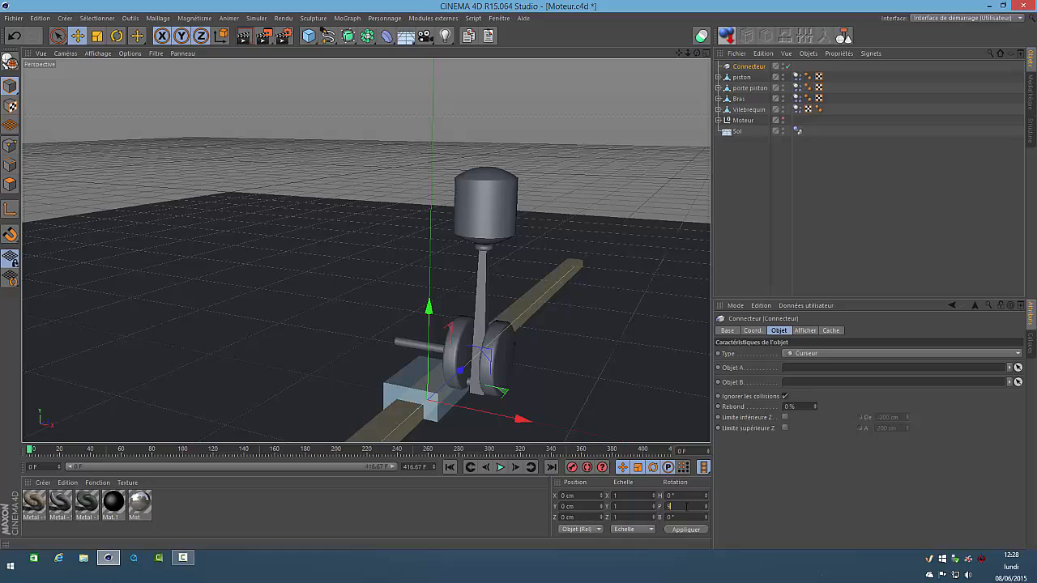
key(Return)
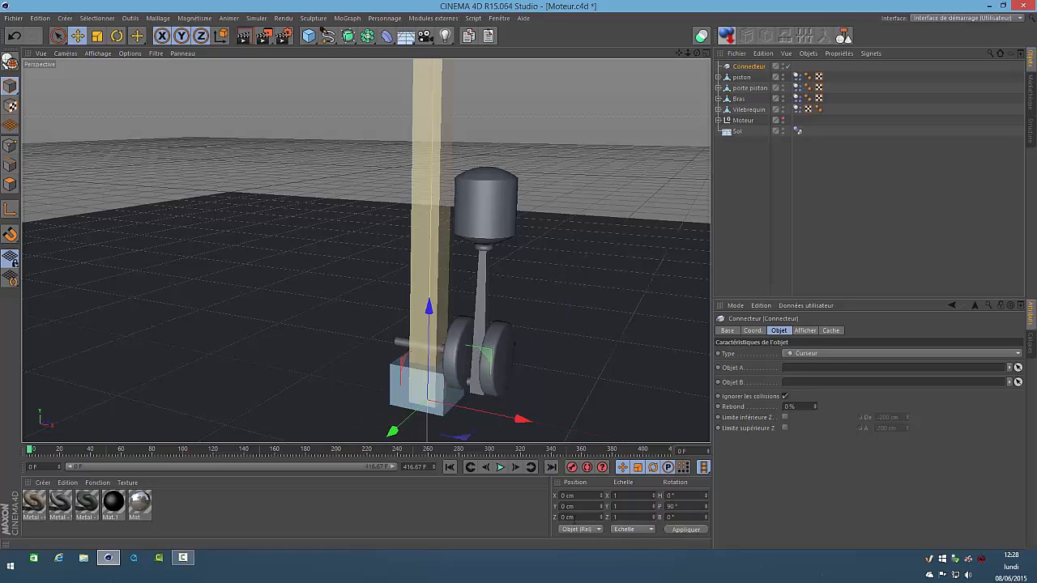
double_click(578, 495)
text(38)
key(Return)
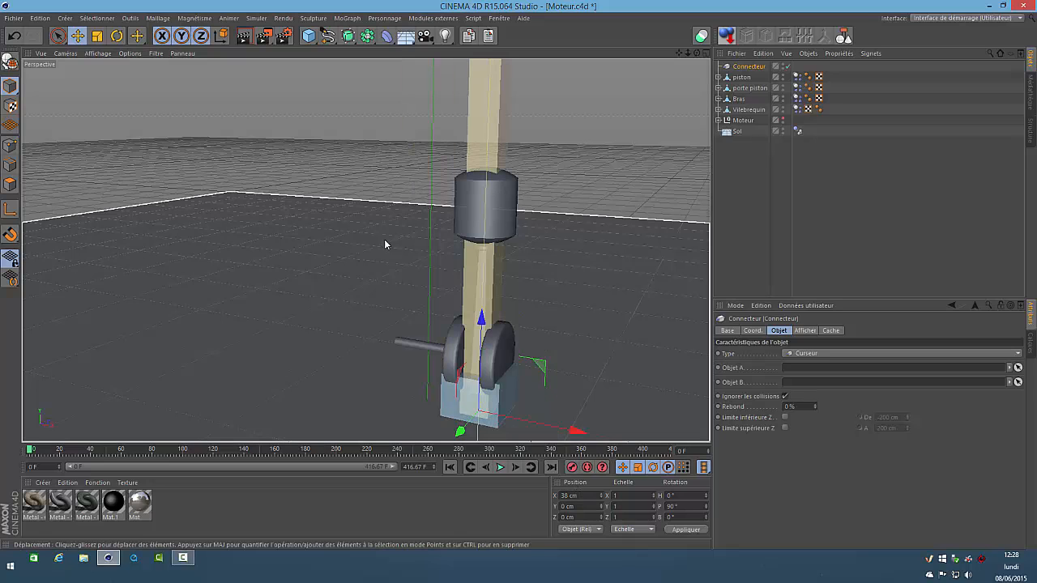
Reduce the Connecteur's display drawing size (Taille de dessin) to 24 cm
click(813, 332)
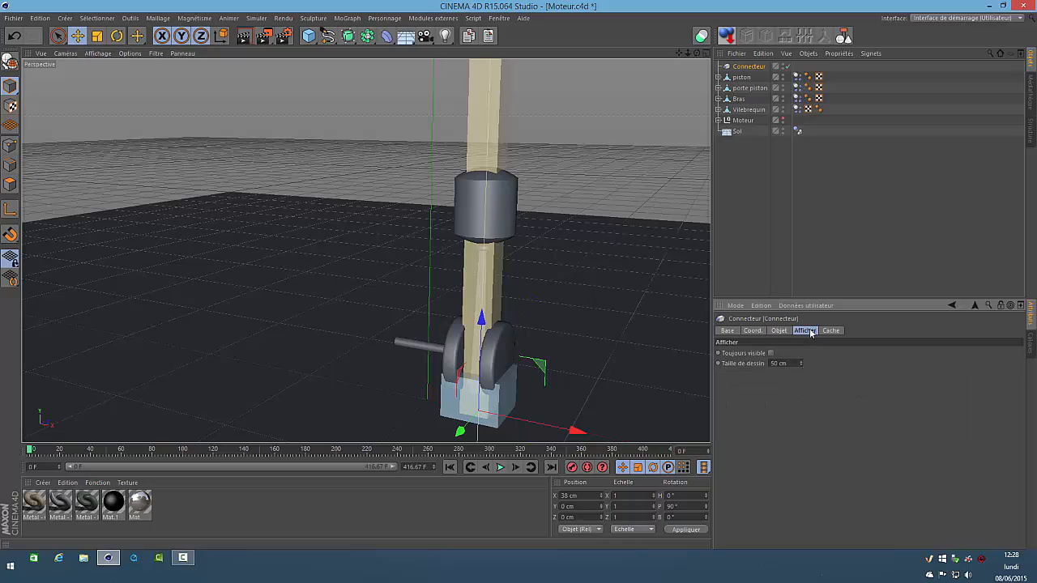
double_click(792, 363)
scroll(792, 363, down, 6)
scroll(790, 363, down, 4)
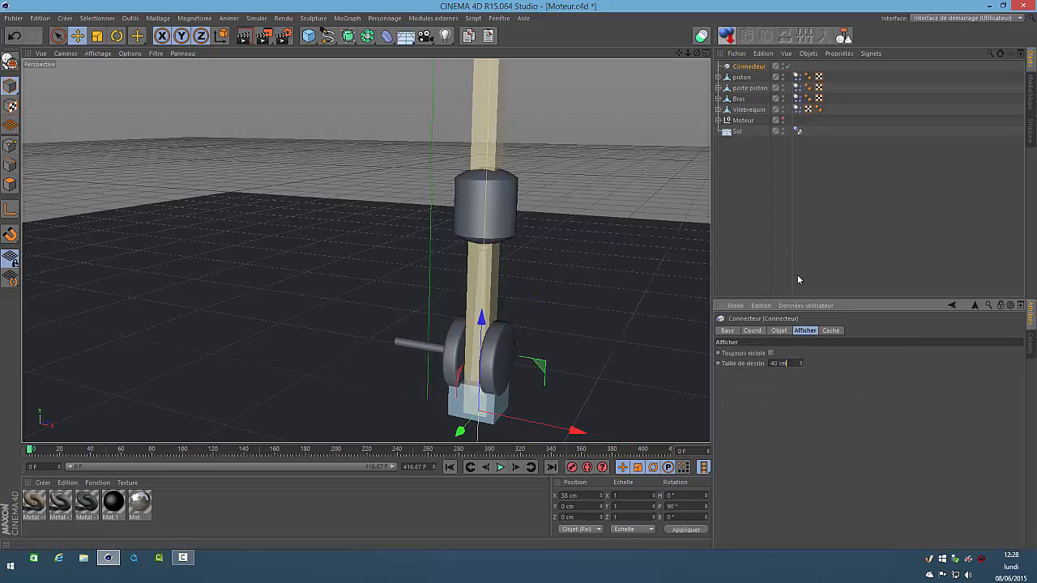
scroll(787, 362, down, 13)
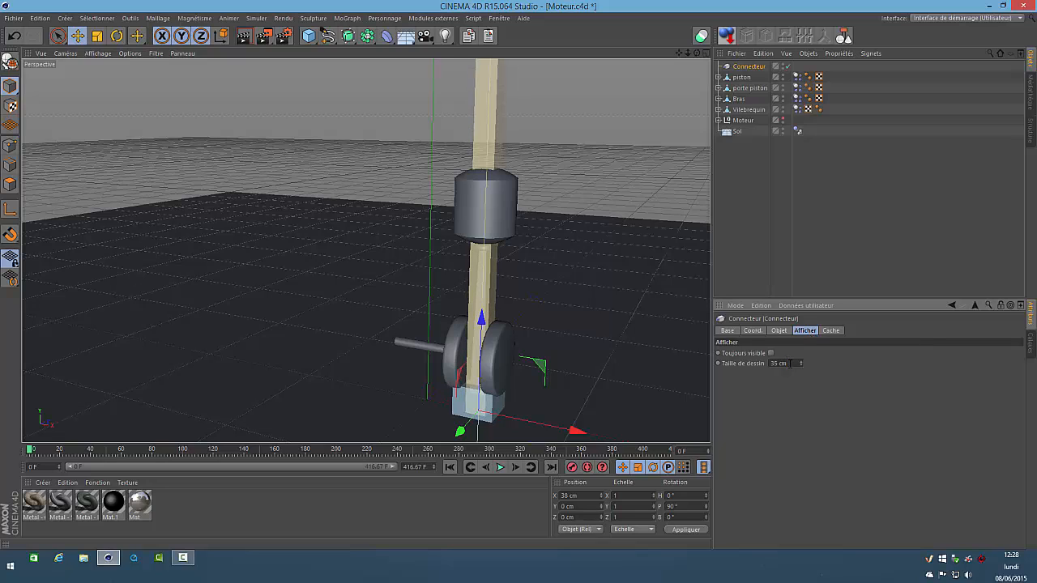
scroll(788, 363, down, 3)
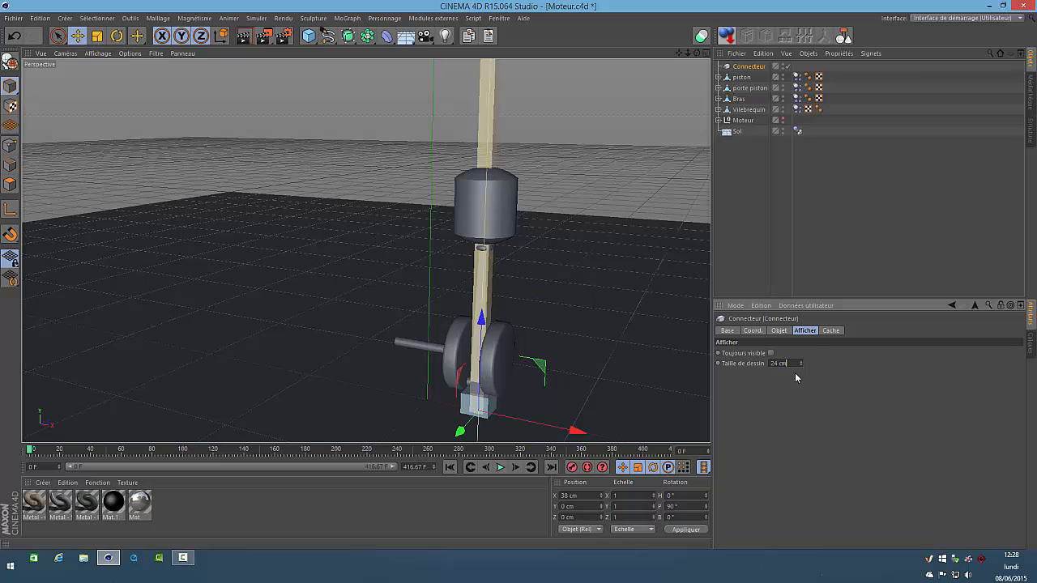
Raise the Connecteur to about 114 cm in Y, and link it with porte piston as Objet A and Sol as Objet B
click(780, 331)
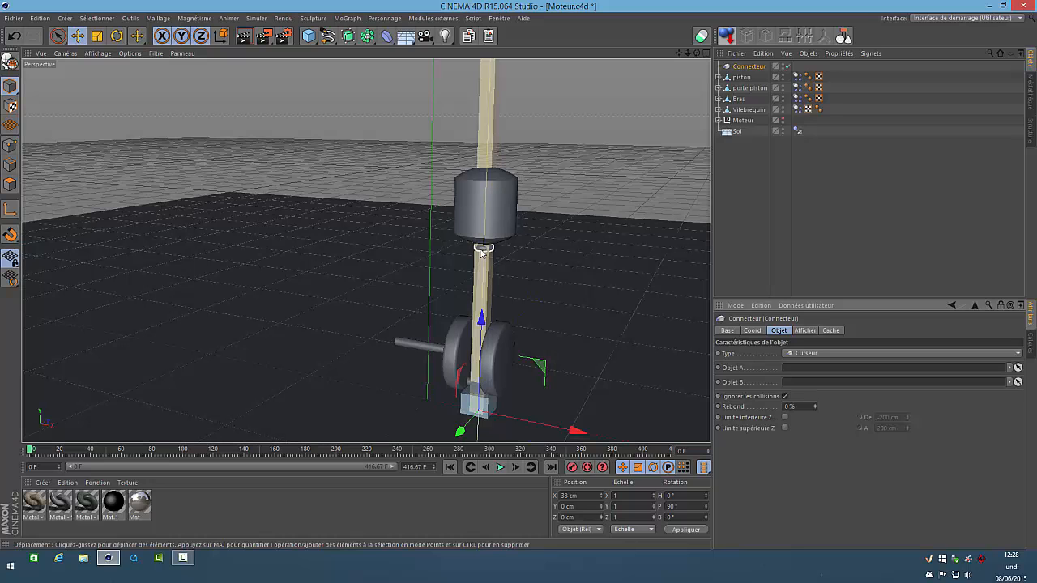
drag(481, 253, 487, 154)
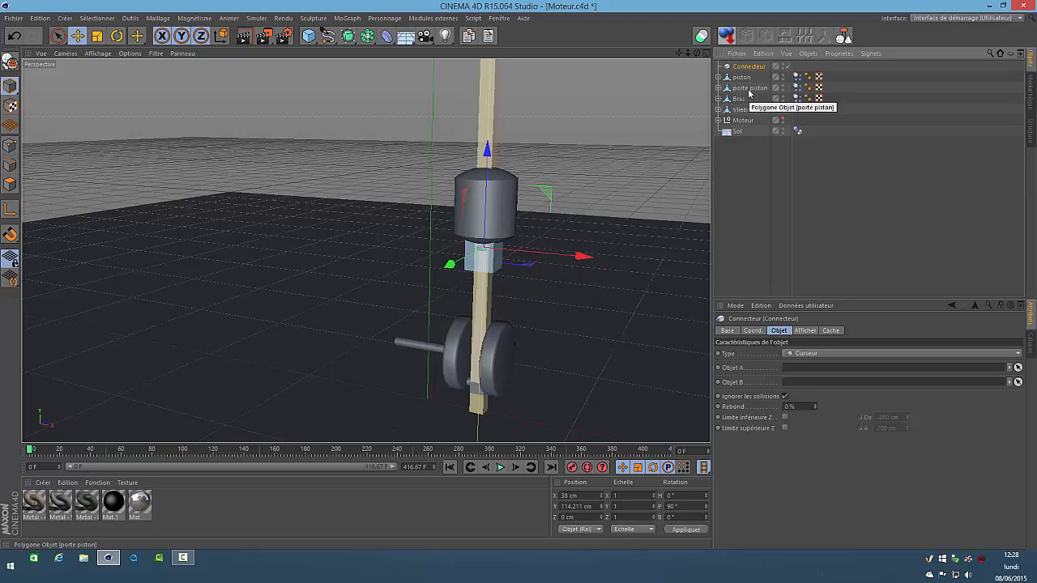
drag(749, 92, 812, 374)
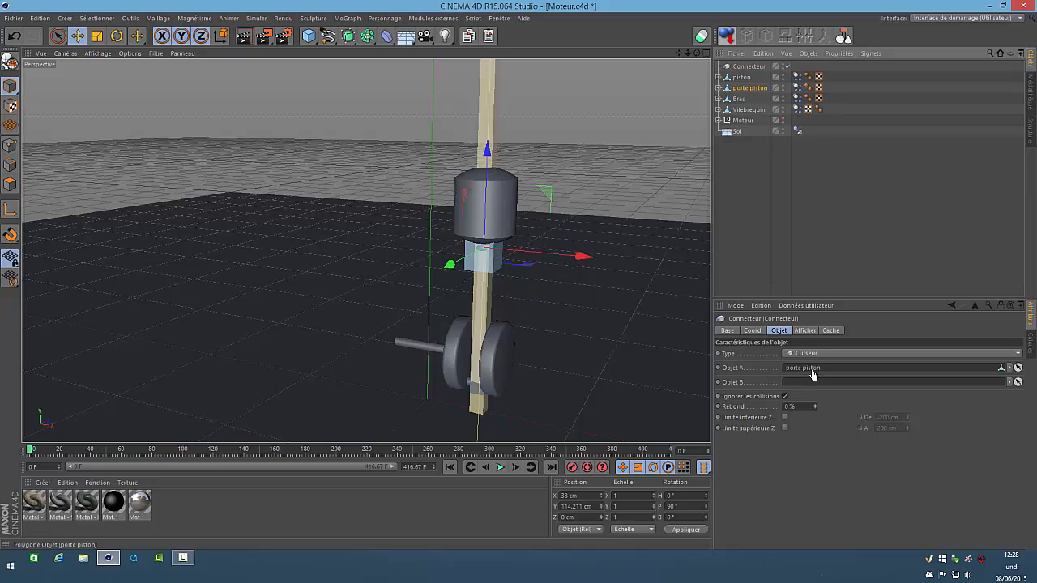
click(785, 406)
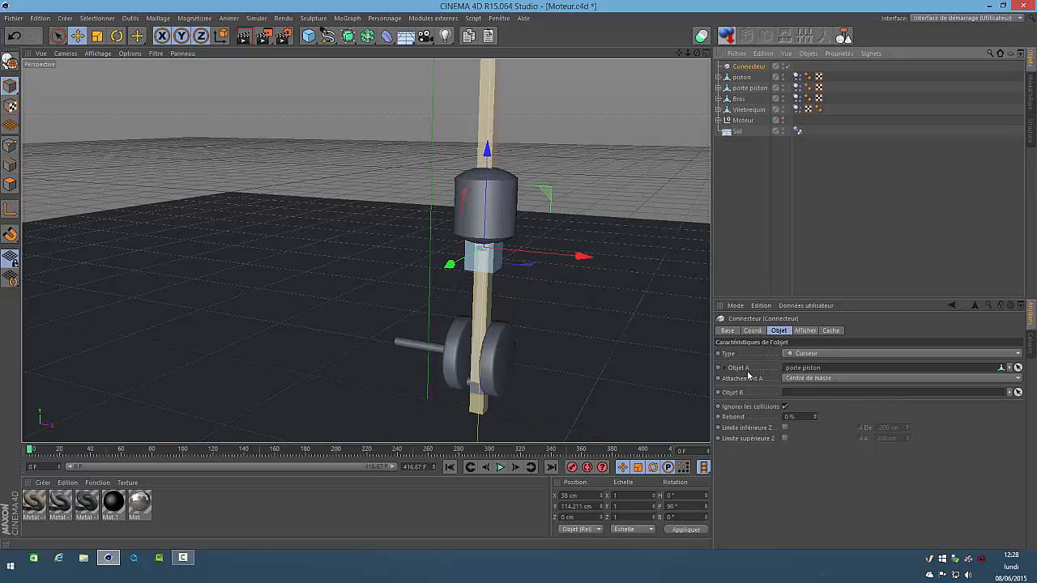
drag(738, 132, 816, 397)
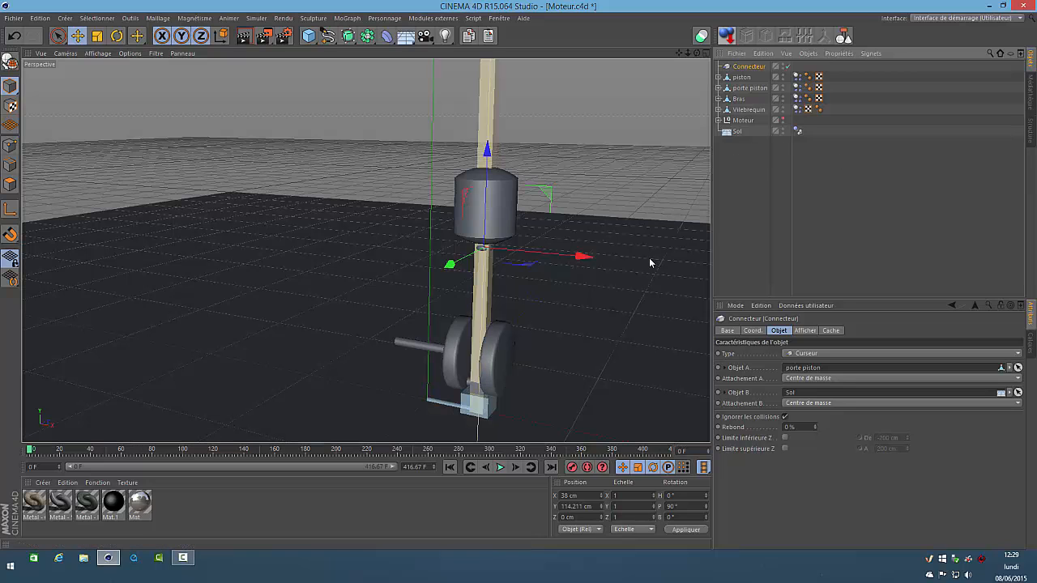
Add a second dynamics Connecteur and set its type to Curseur
click(257, 18)
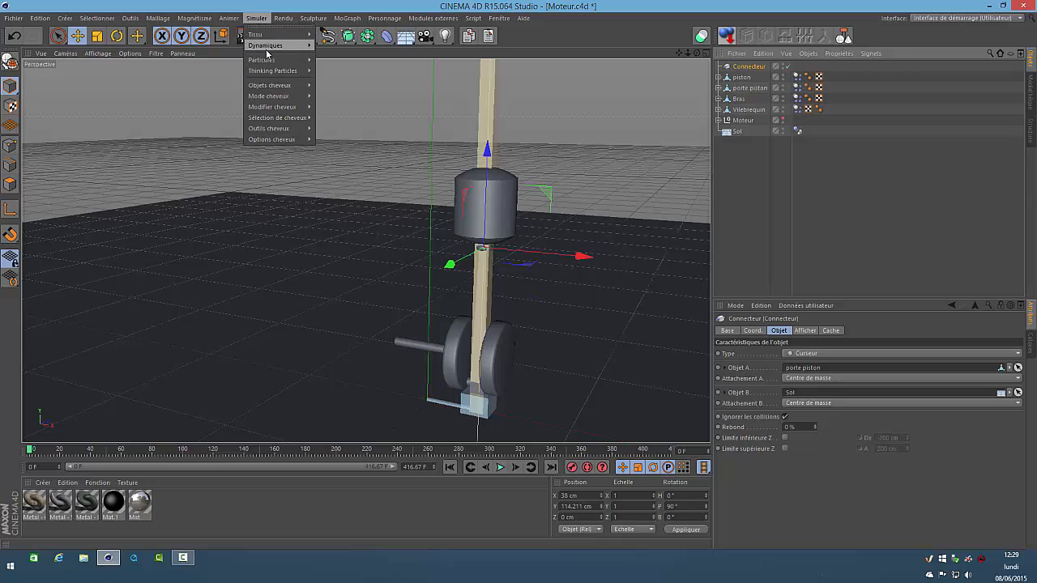
mouse_move(268, 52)
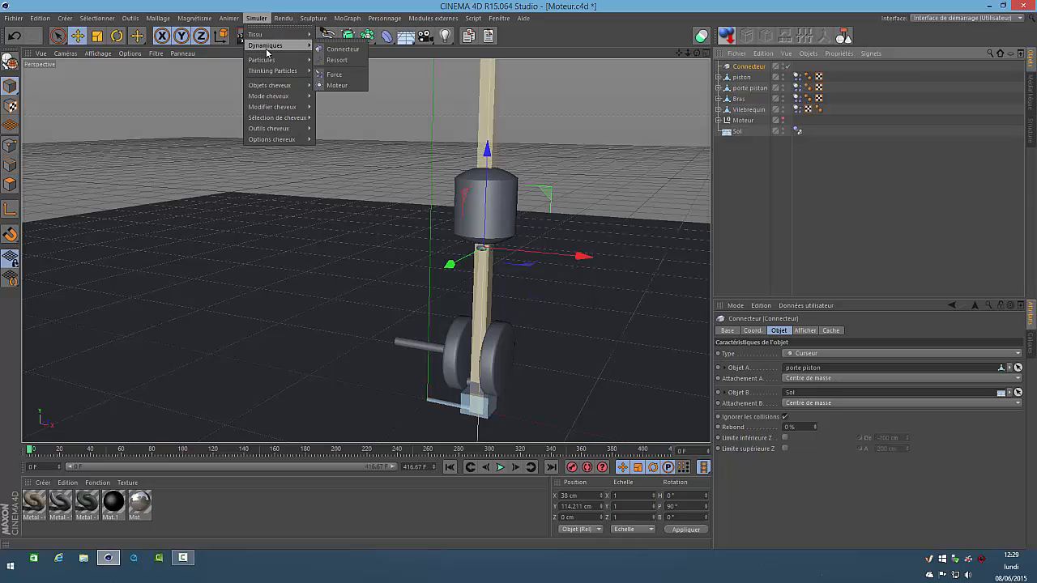
click(341, 50)
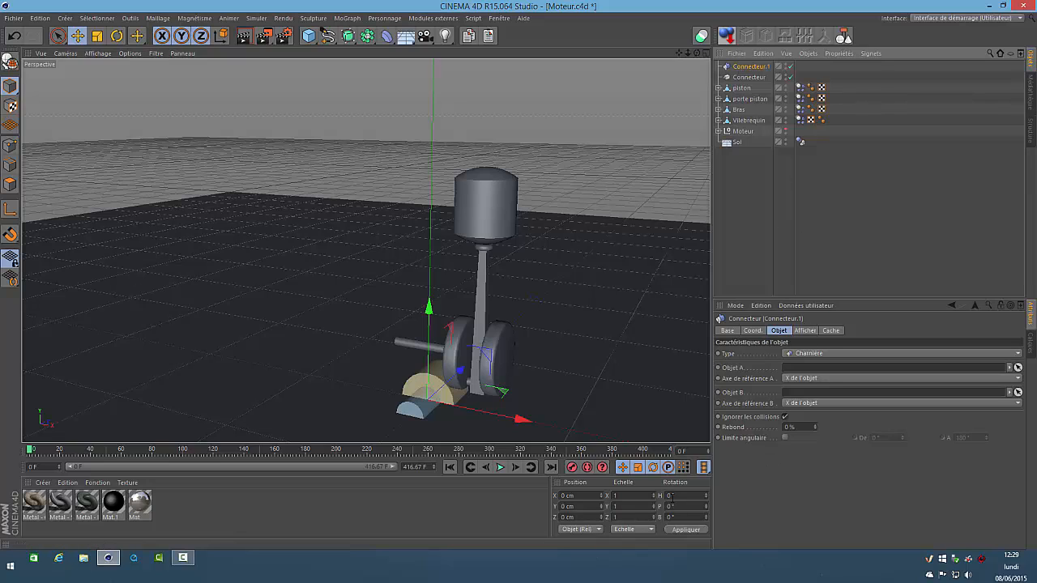
click(809, 356)
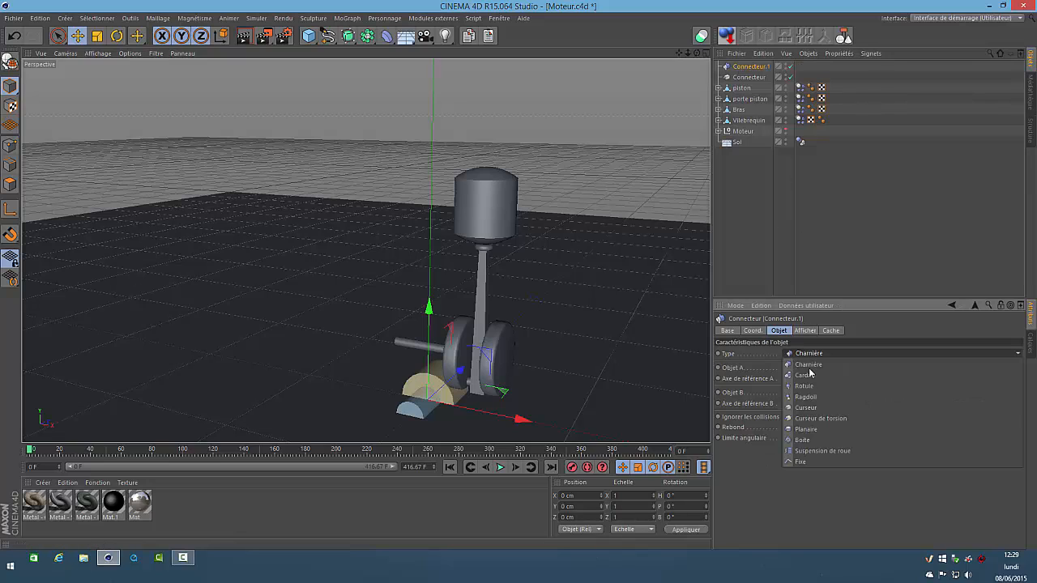
click(810, 408)
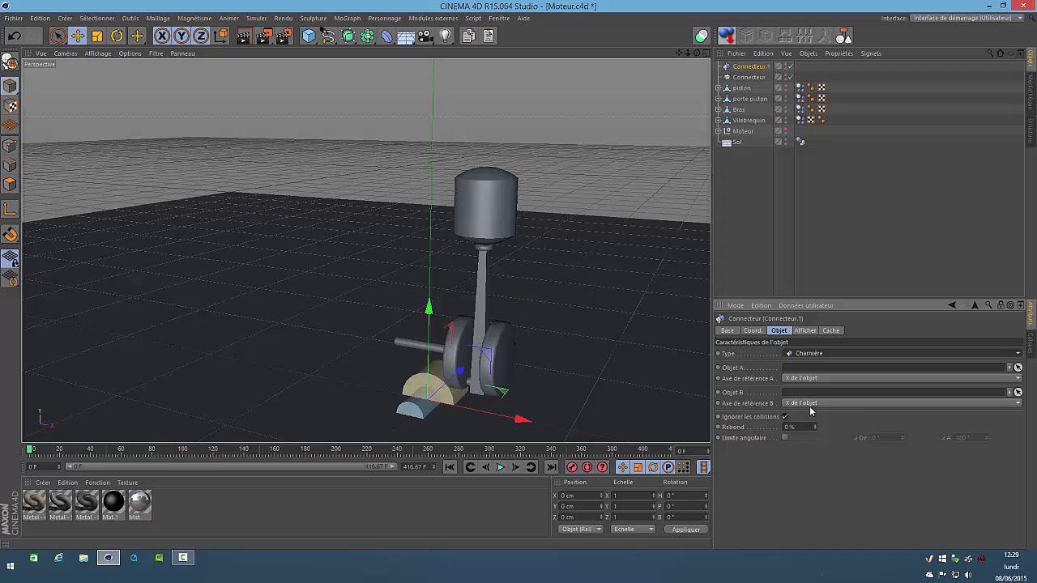
Place Connecteur.1 at X 38 cm with a P rotation of 90°, and raise it to the piston at about Y 143 cm
click(584, 497)
text(38)
key(Return)
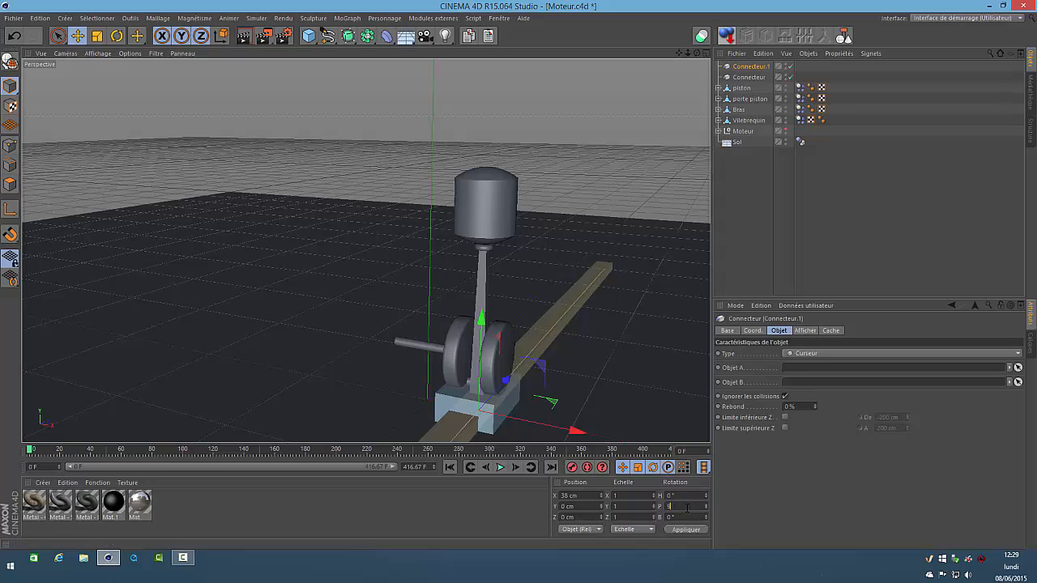
key(Return)
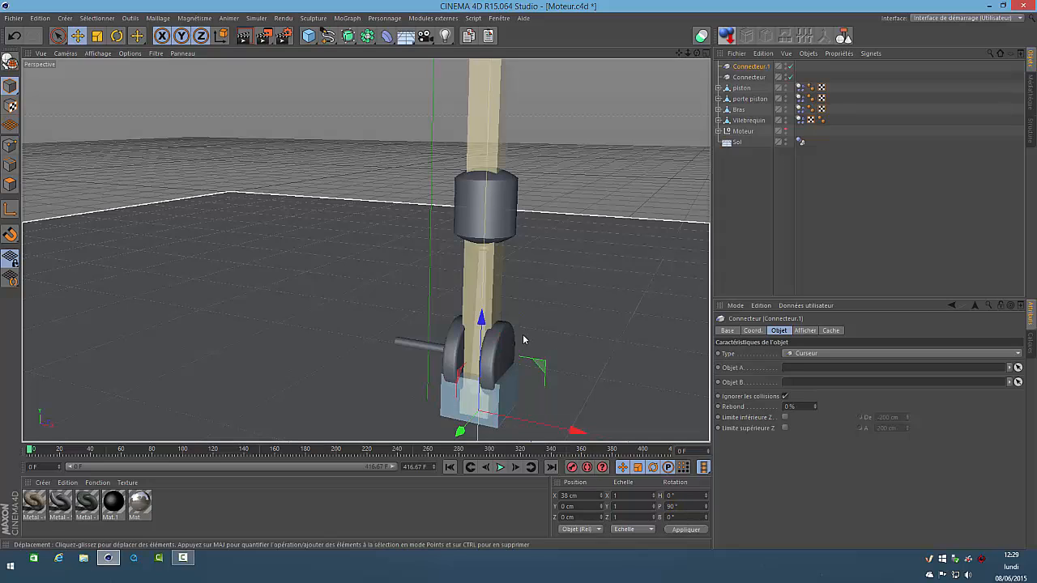
drag(480, 322, 485, 110)
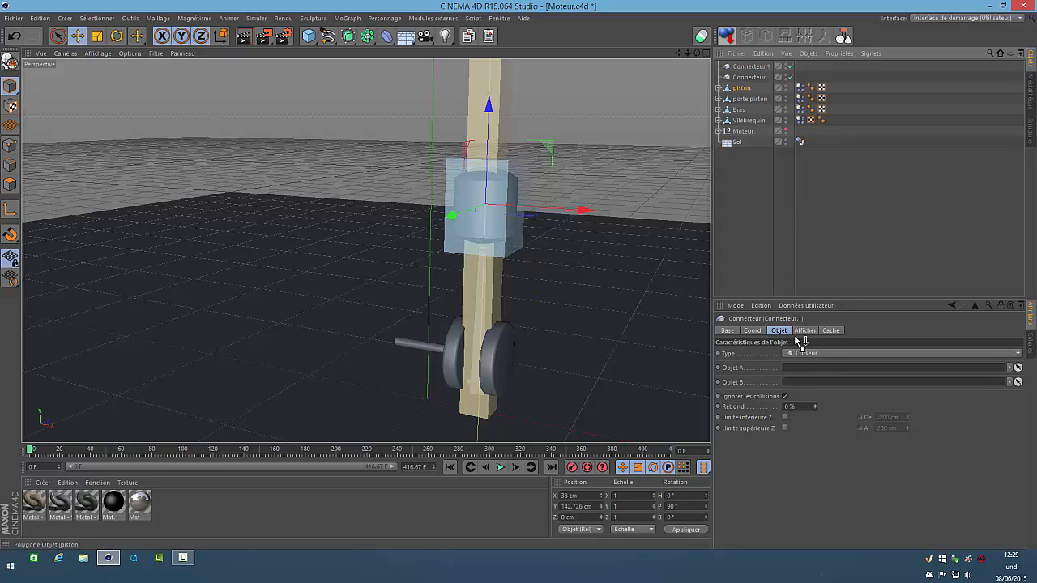
Link Connecteur.1 with piston as Objet A and Sol as Objet B
drag(798, 383, 802, 370)
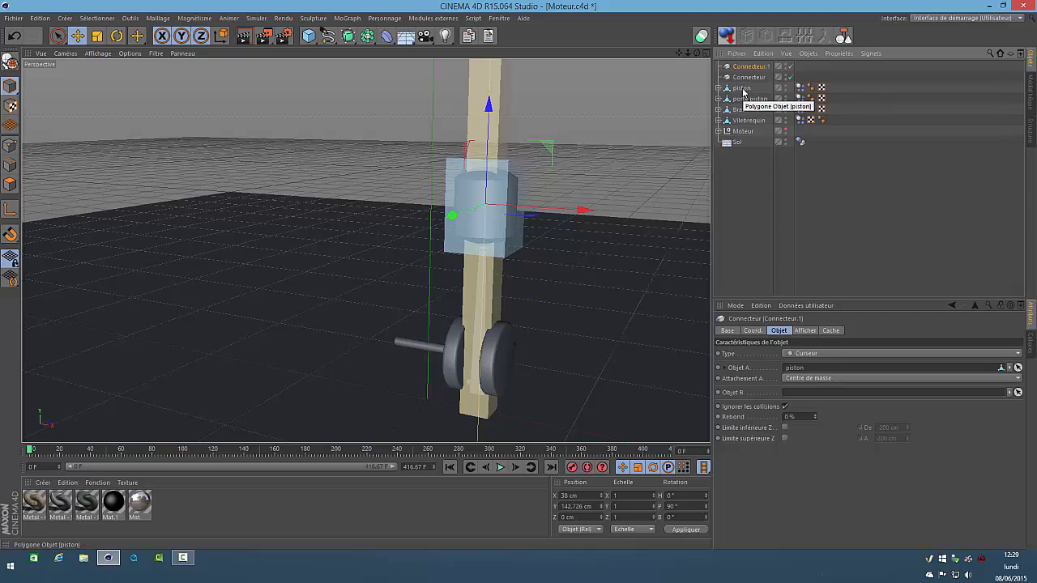
drag(737, 143, 776, 262)
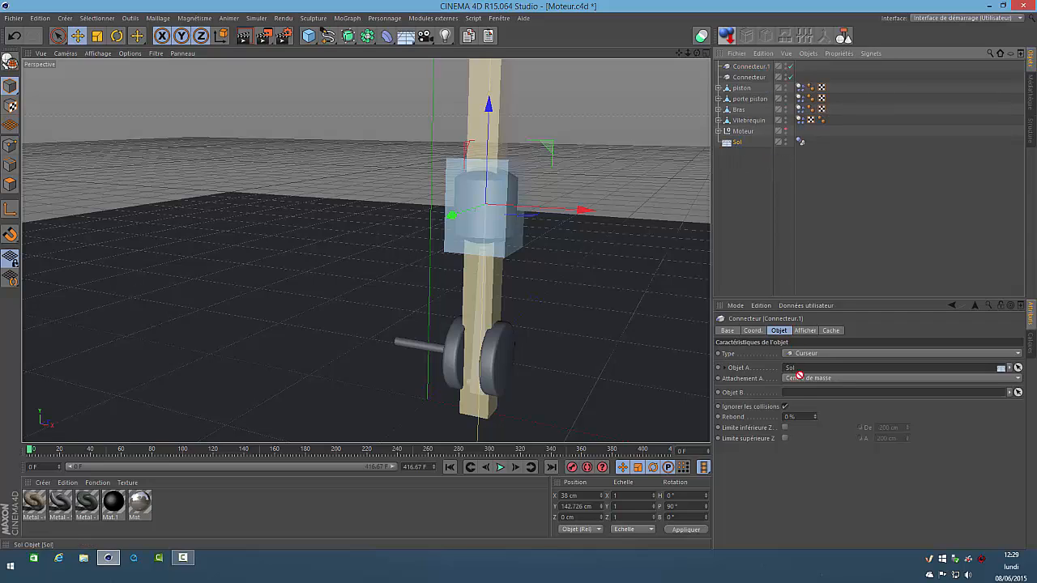
drag(805, 394, 806, 395)
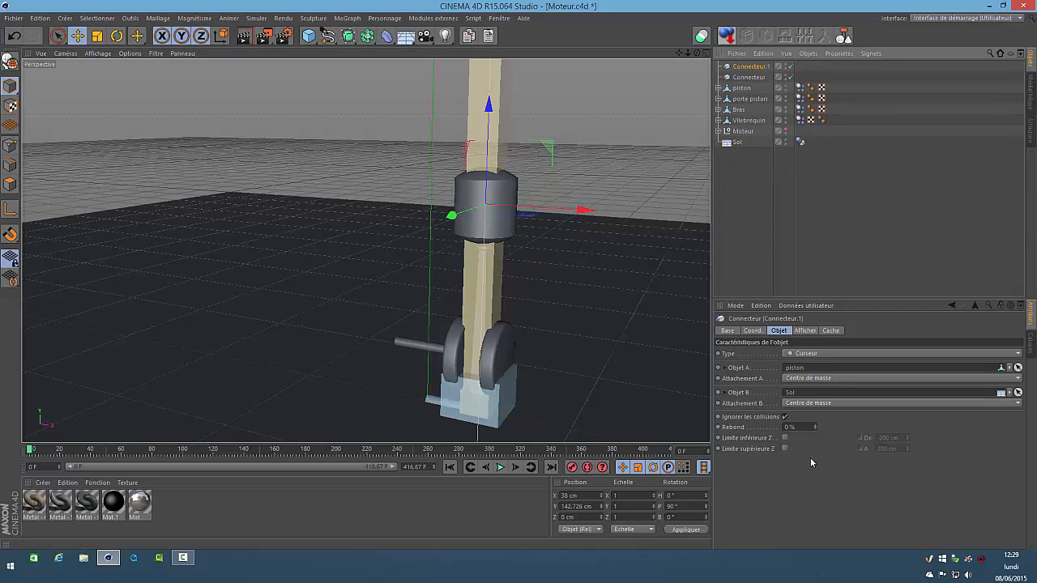
Deselect everything, play the simulation to check the piston's sliding motion, and return to the first frame
click(736, 177)
click(499, 468)
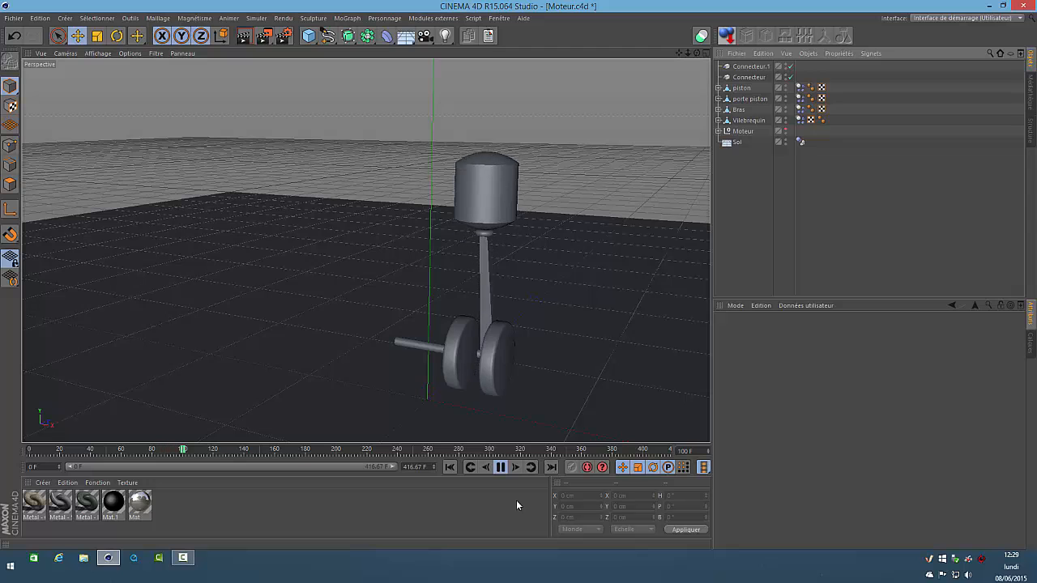
click(501, 468)
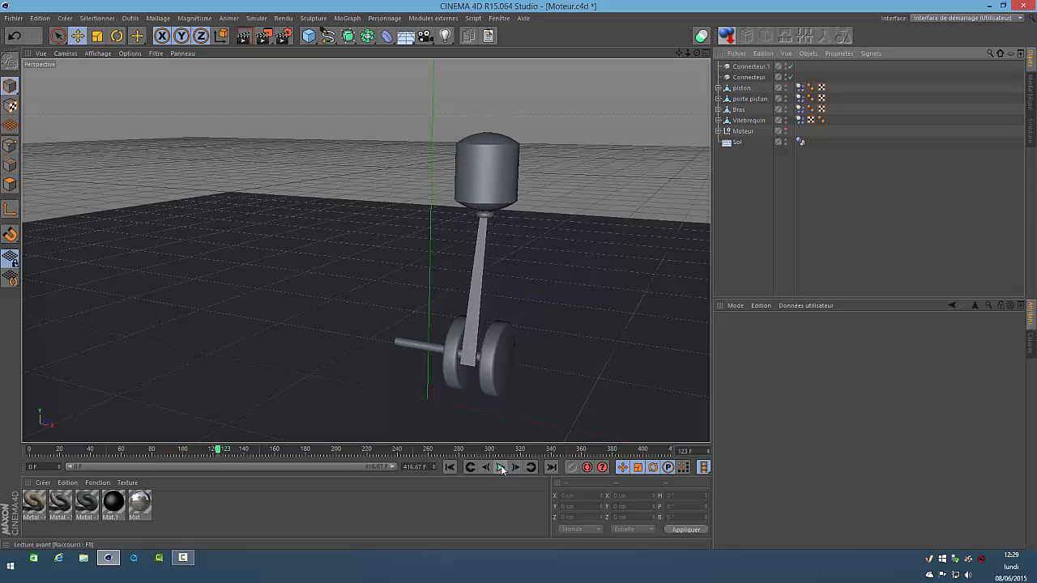
click(450, 467)
Make the hidden Moteur model visible in the viewport, and play the simulation of the complete engine
drag(519, 276, 518, 276)
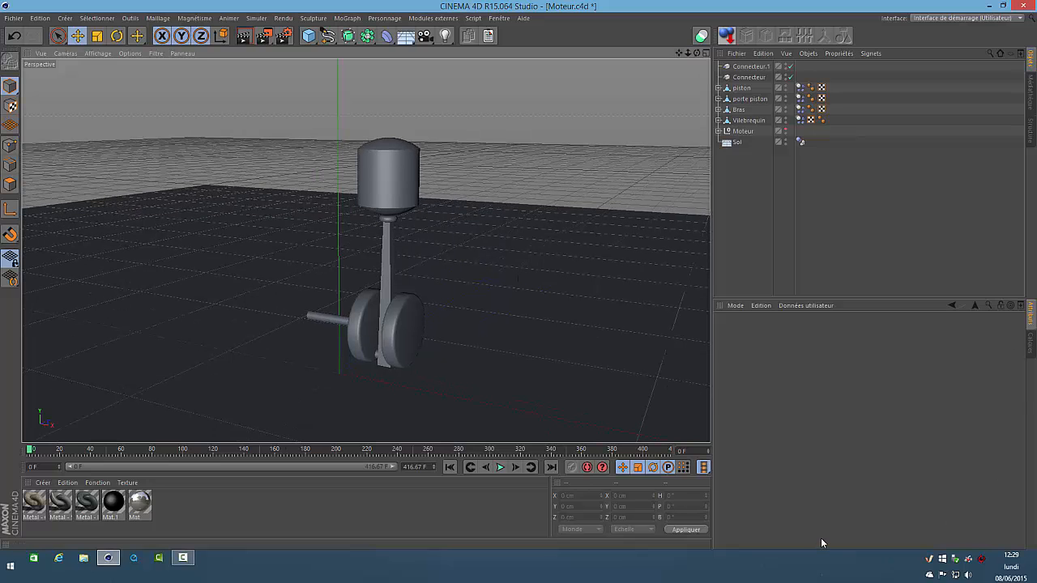
click(785, 130)
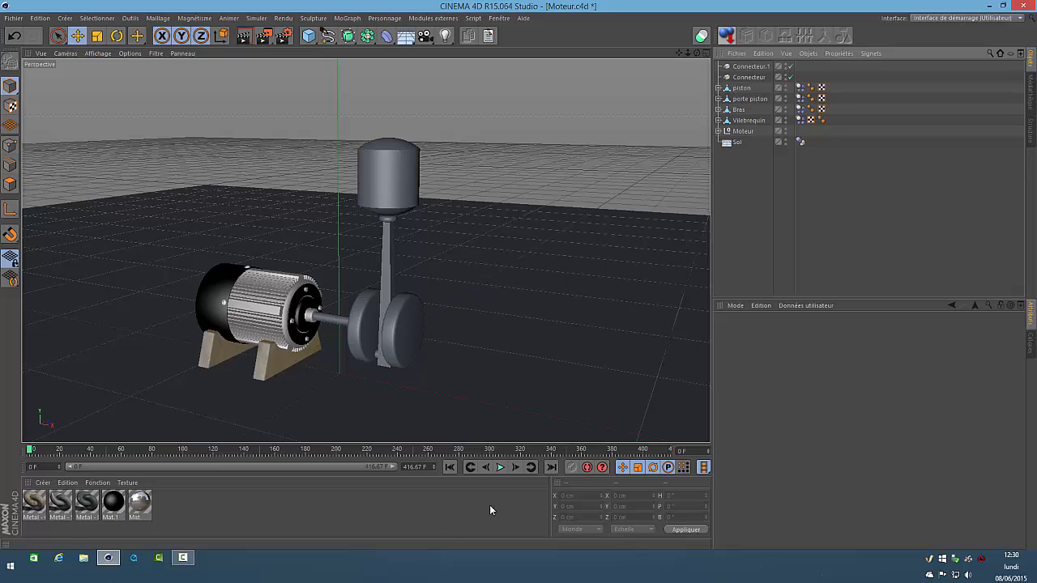
click(500, 468)
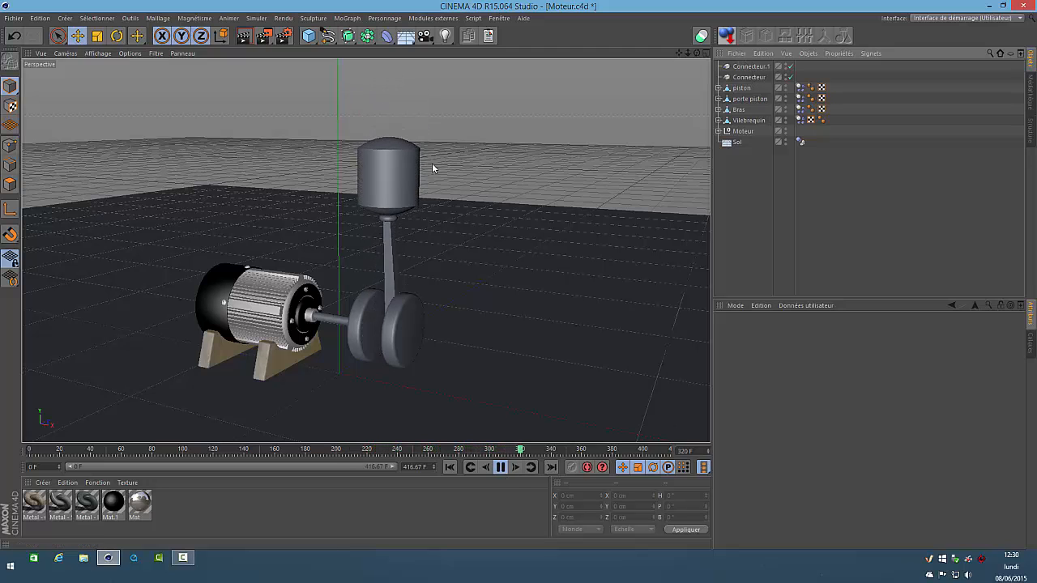
click(501, 467)
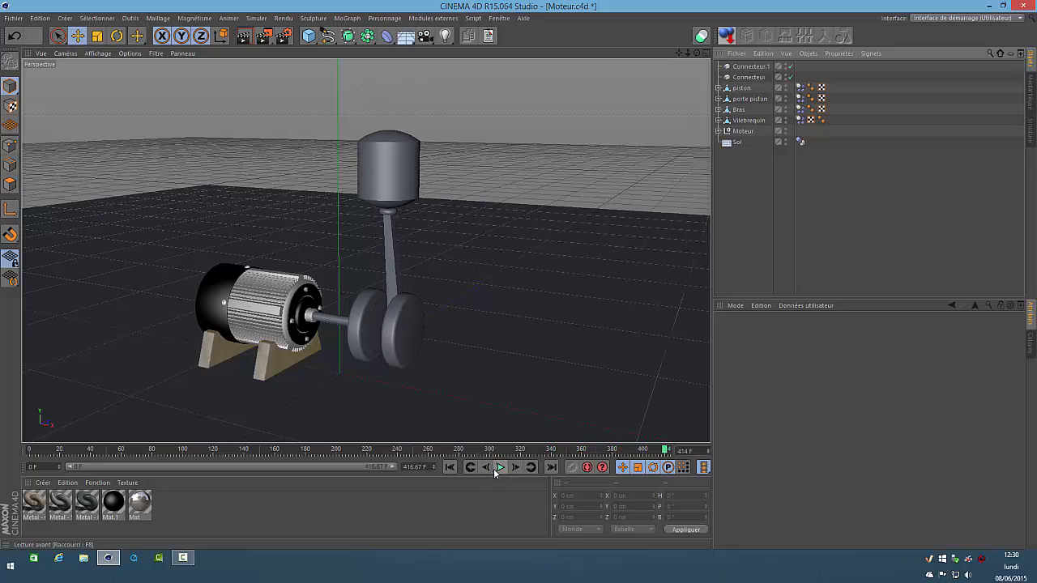
Expand the piston, porte piston, Bras and Vilebrequin hierarchies to review their connectors and motor, and play the simulation again
click(718, 87)
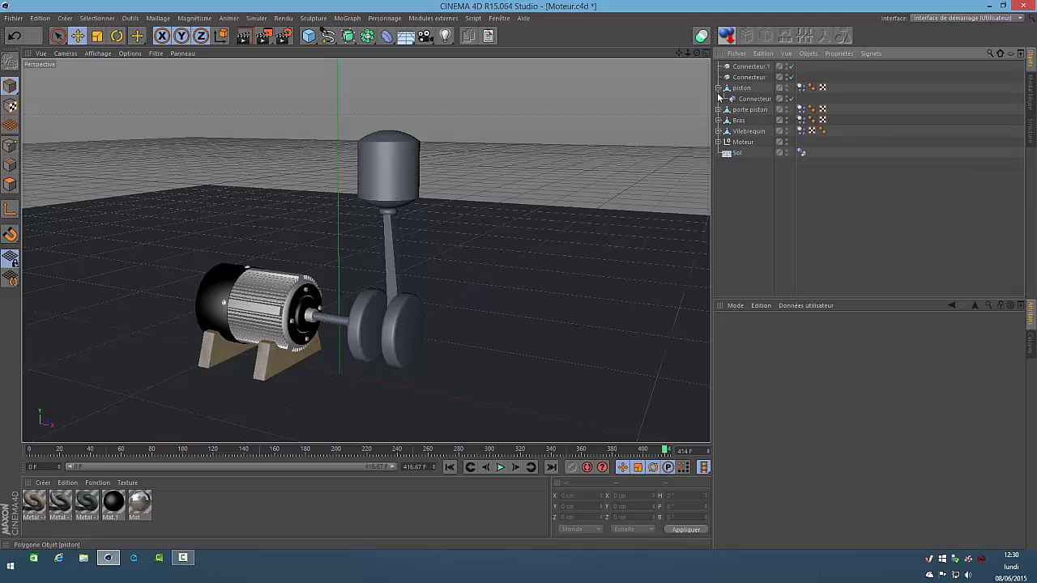
click(717, 109)
click(717, 131)
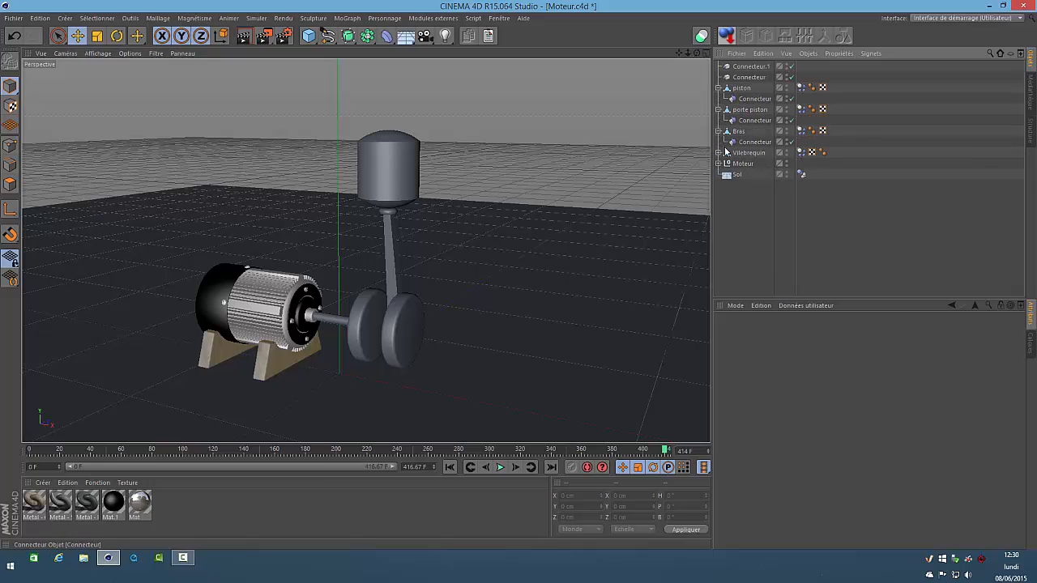
click(718, 153)
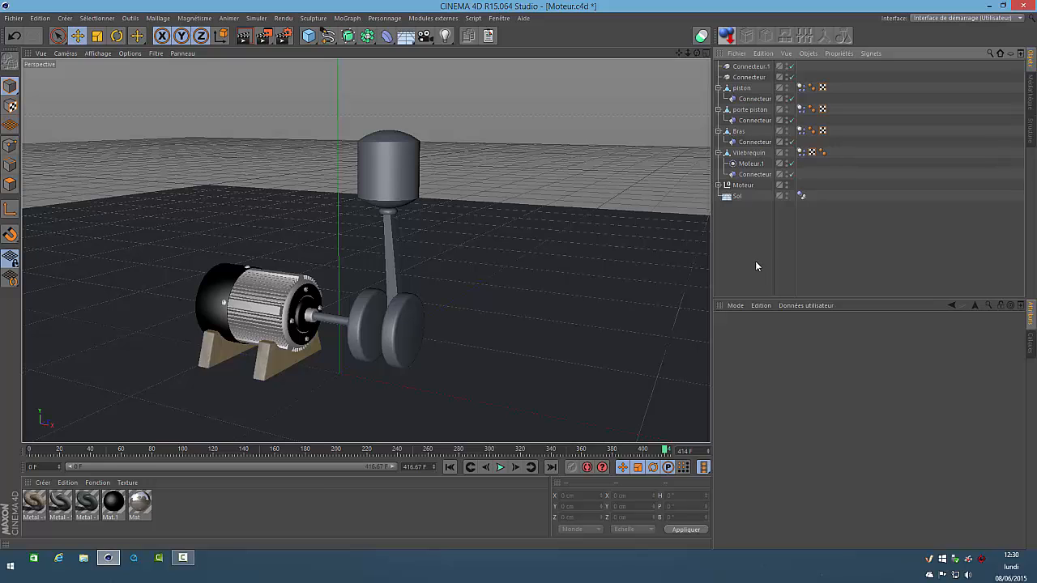
click(500, 467)
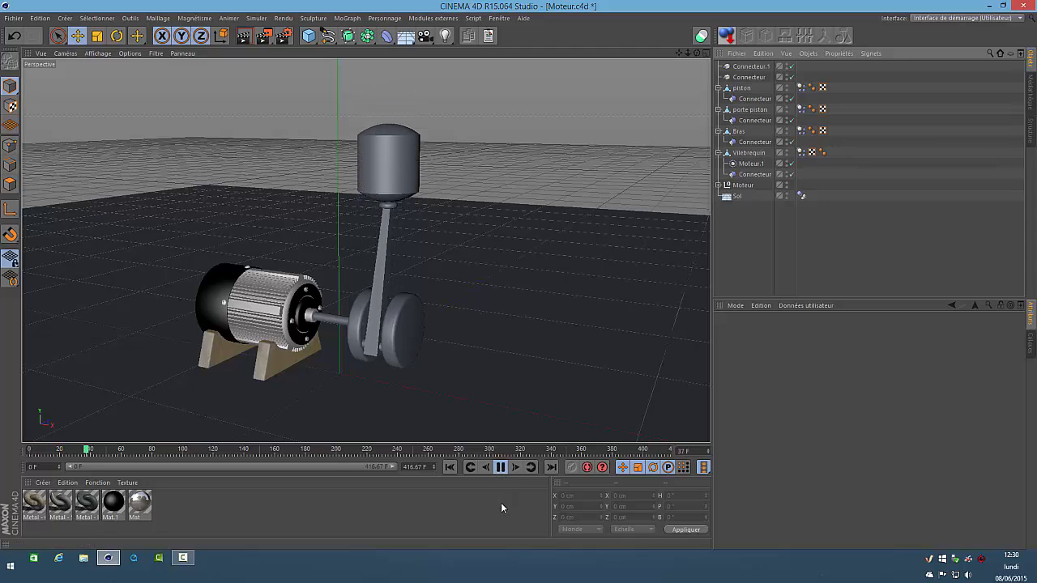